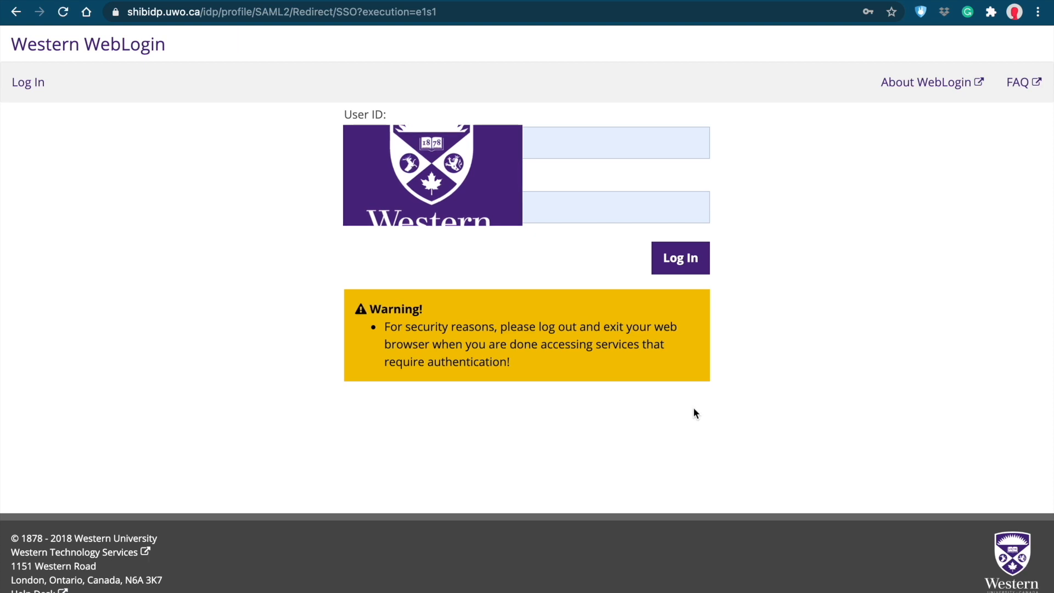
Step: Log in with the filled-in credentials and start a new course with the course number "GradeScope Marking Guides"
click(682, 265)
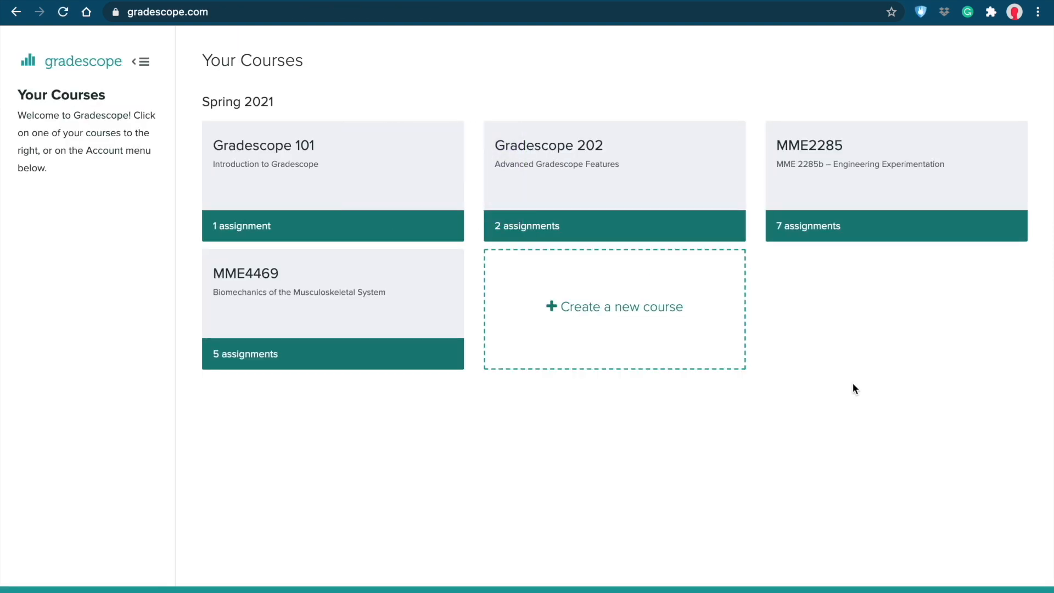
click(652, 315)
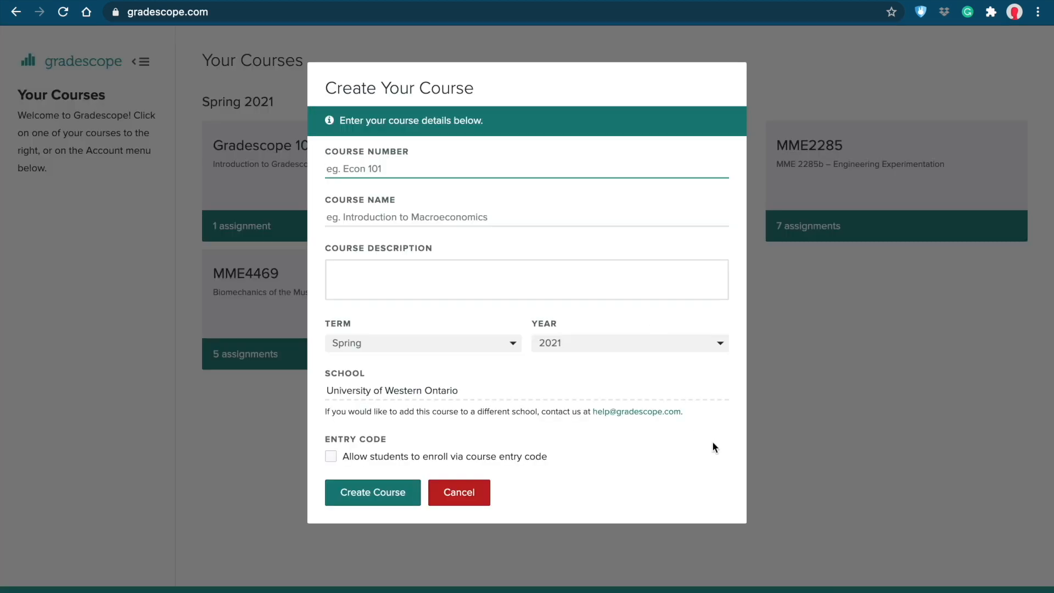
click(395, 171)
text(GradeScope Marking Guides)
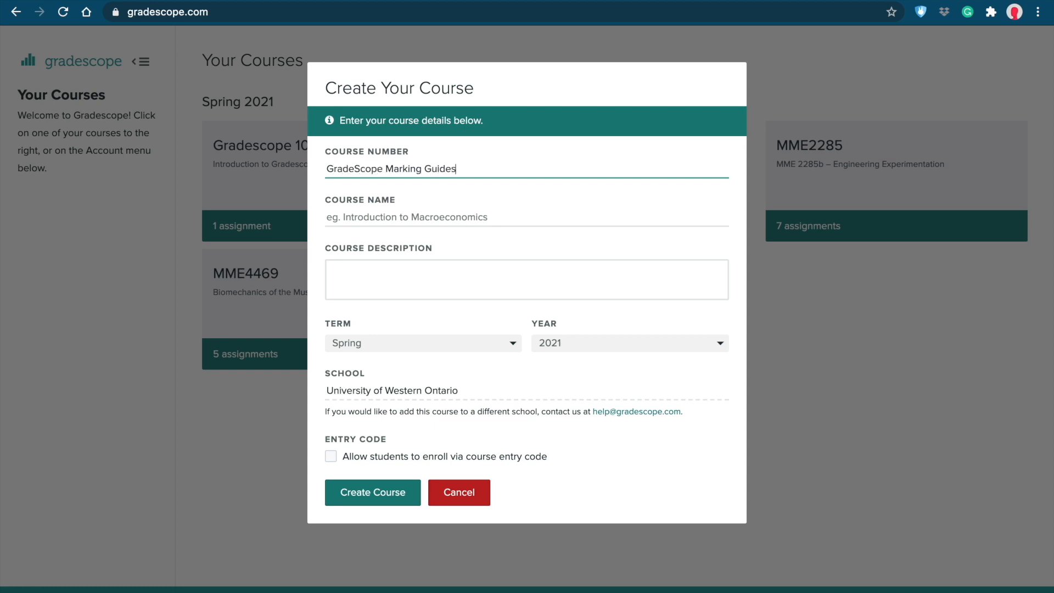
Step: Name the course "Testing", keep the Spring 2021 term with no description, and create it
click(426, 212)
text(te)
key(BackSpace)
key(BackSpace)
text(Testing)
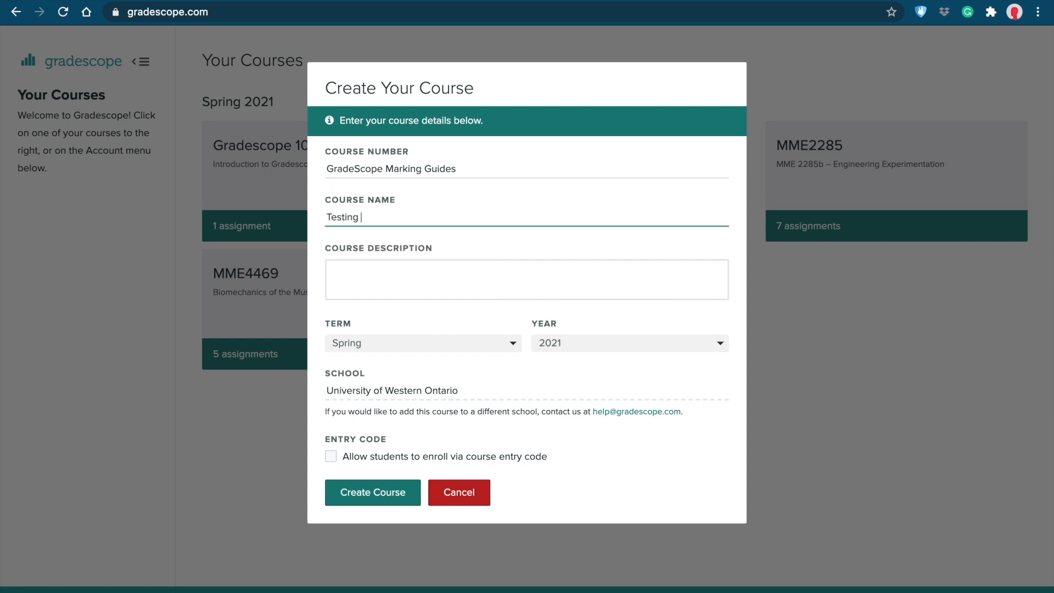
click(426, 275)
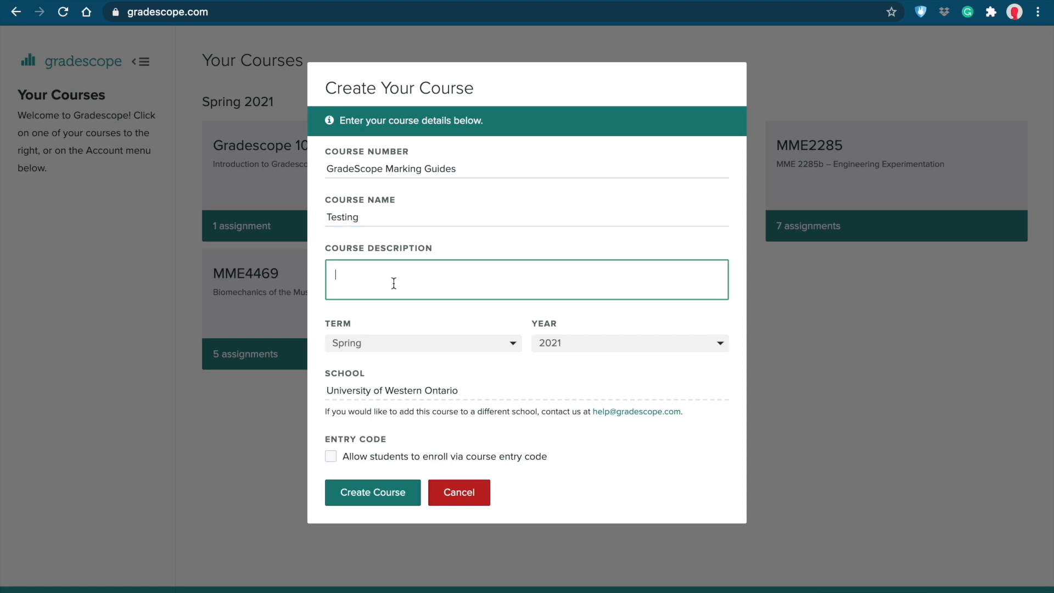
click(452, 341)
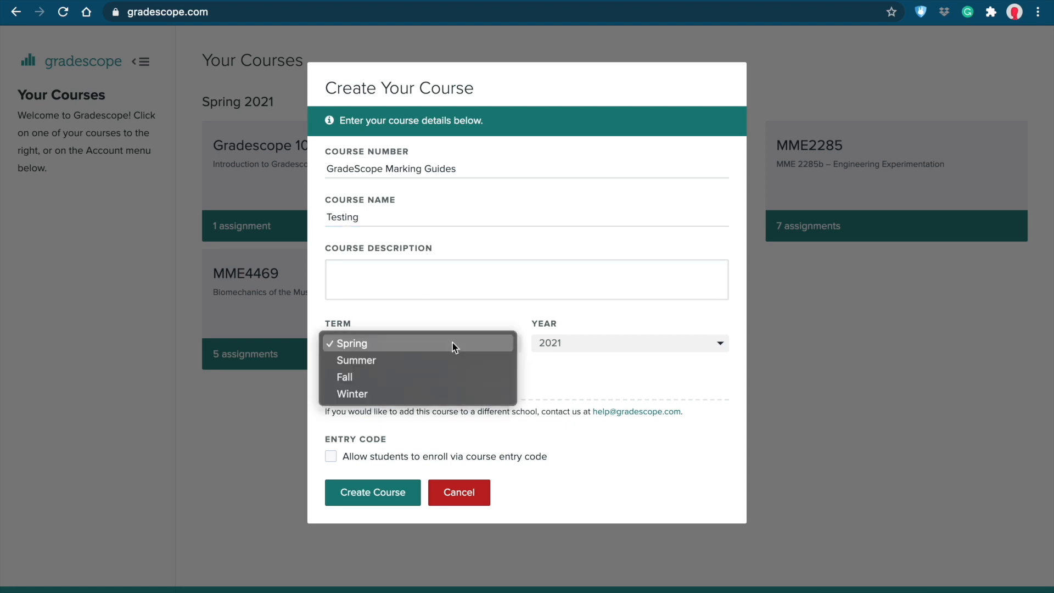
click(568, 334)
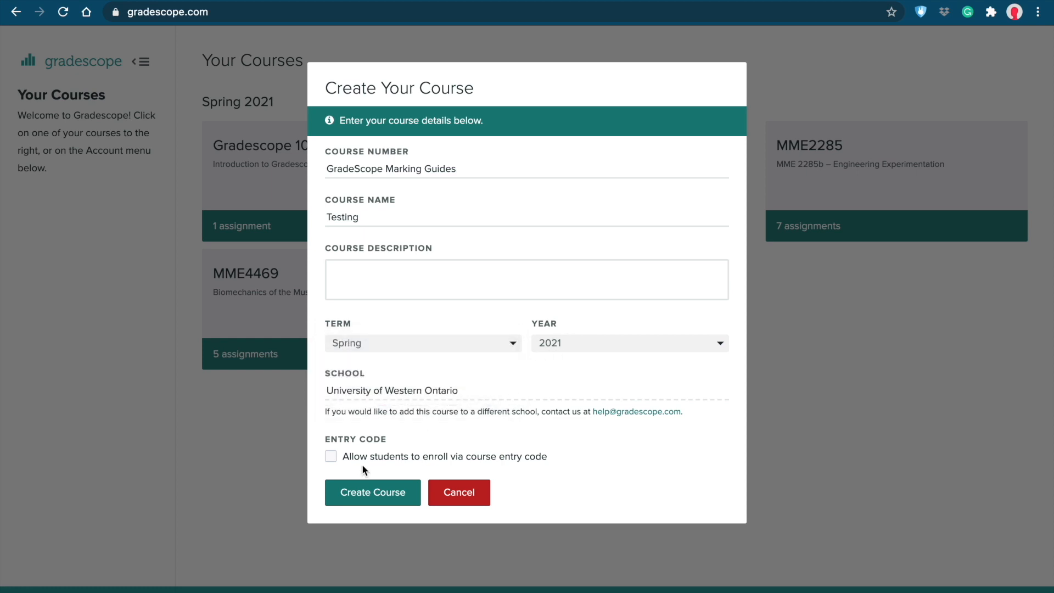
click(360, 503)
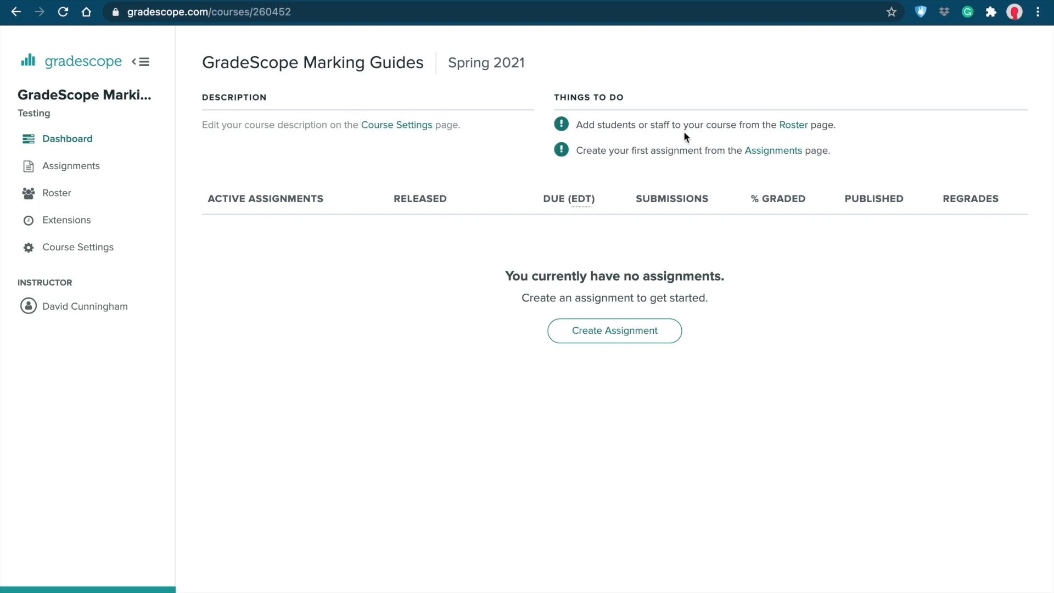
Step: Open the course roster and check which roles are available for the listed instructor
click(60, 203)
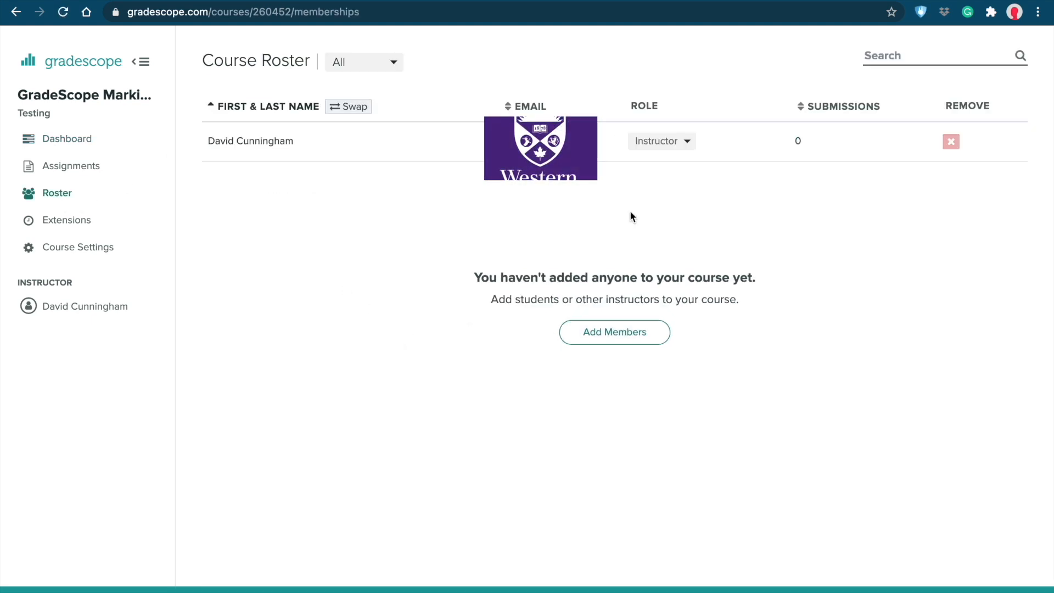
click(647, 145)
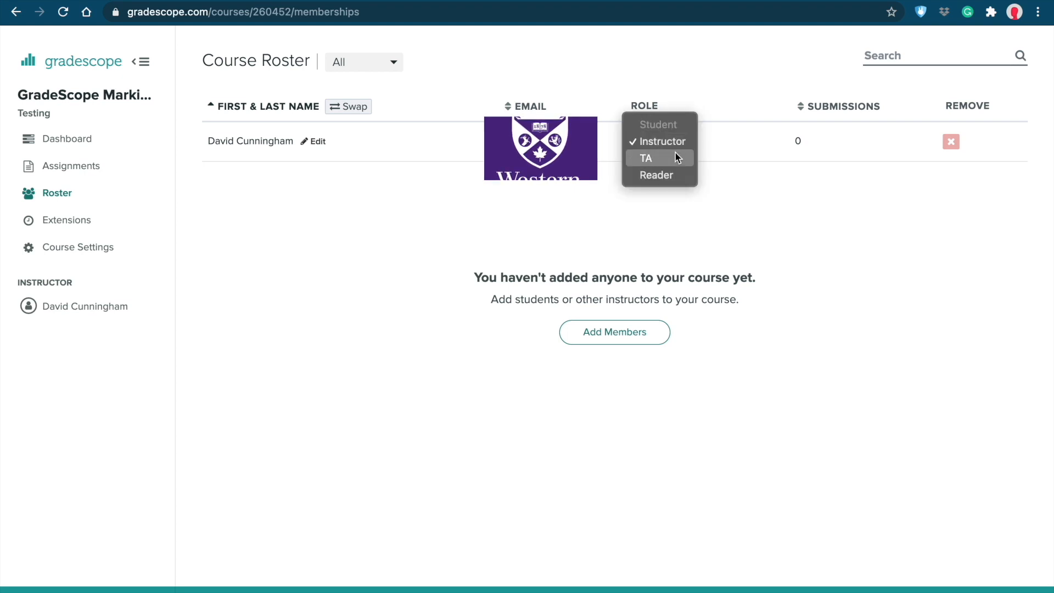
click(695, 195)
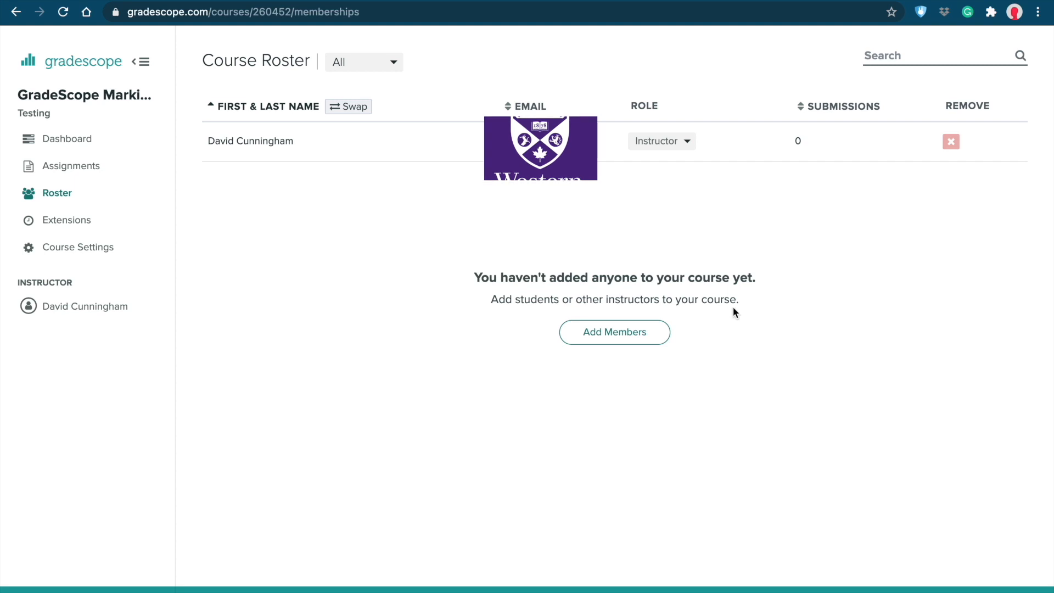
Step: Start adding a single user to the course and fill in the person's name and email
click(631, 332)
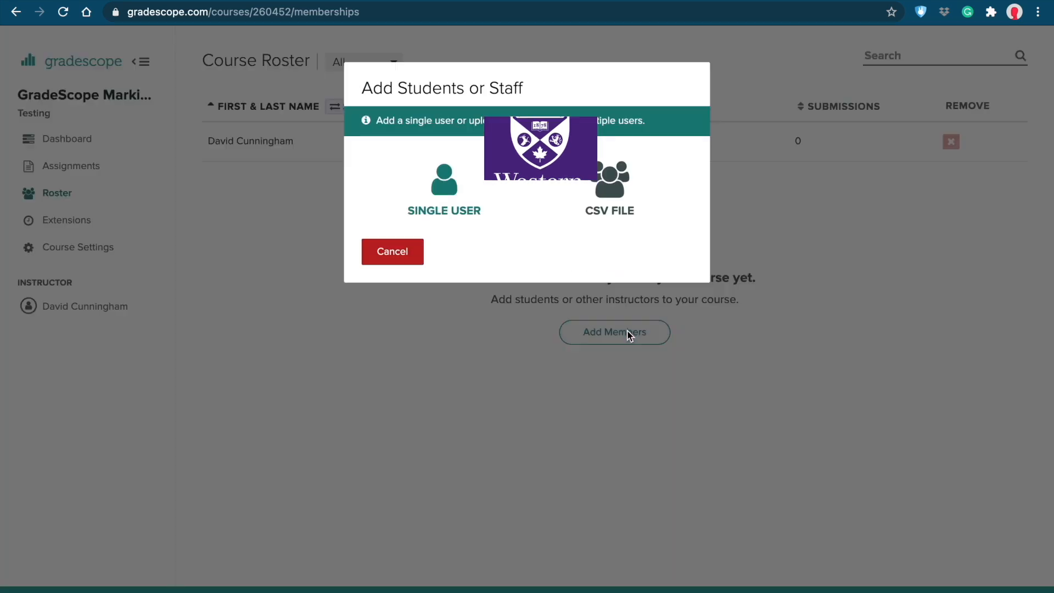
click(440, 195)
click(440, 168)
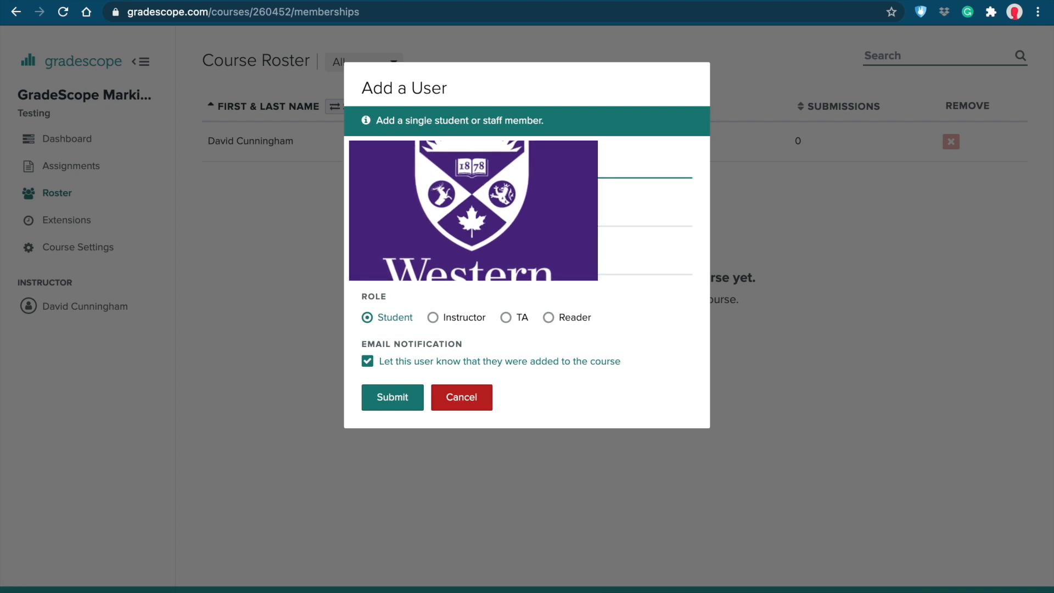
click(646, 215)
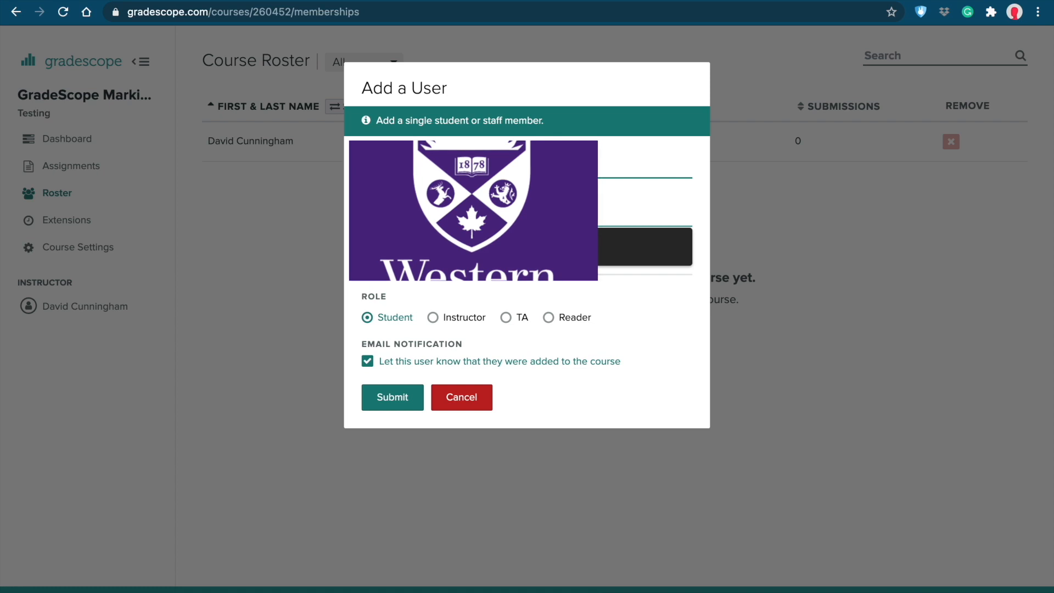
key(Return)
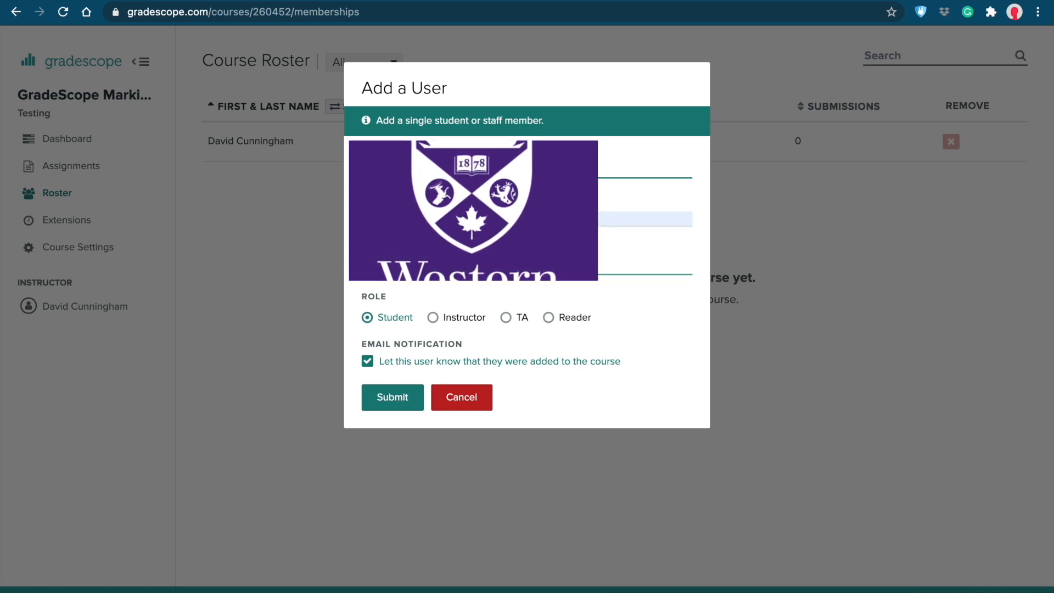
Step: Try the Instructor, TA and Reader roles for the new user and return to Student
click(433, 319)
click(516, 318)
click(548, 318)
click(434, 317)
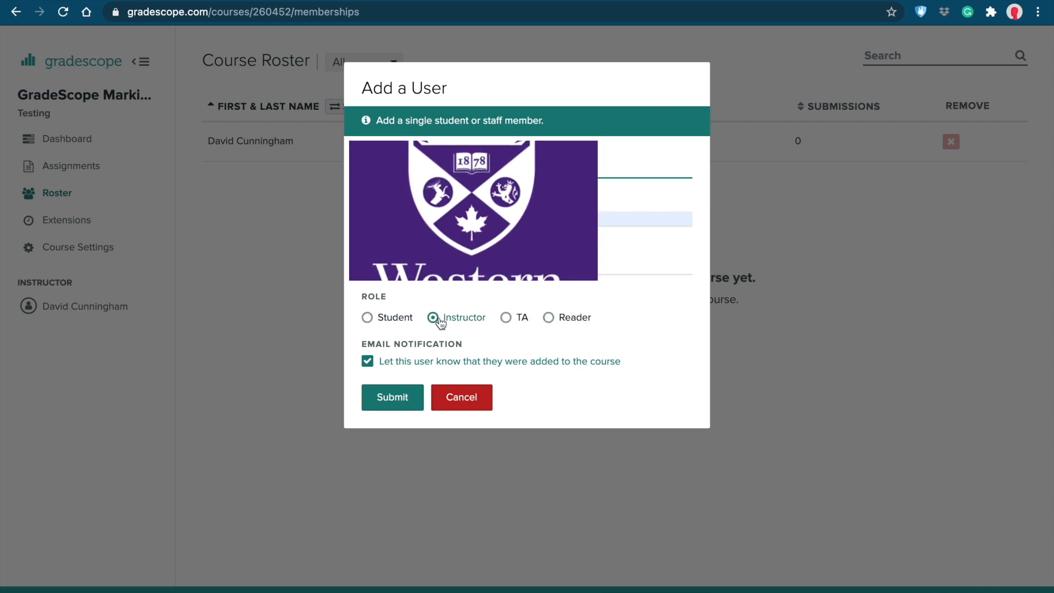
click(378, 324)
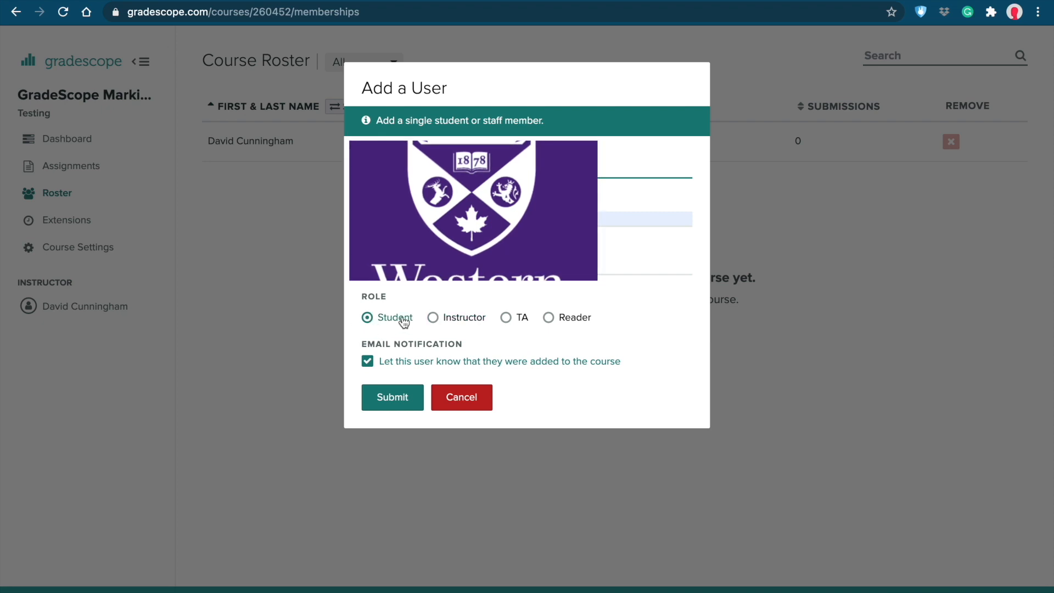
Step: Turn off the email notification for the new student and add them to the course
click(368, 362)
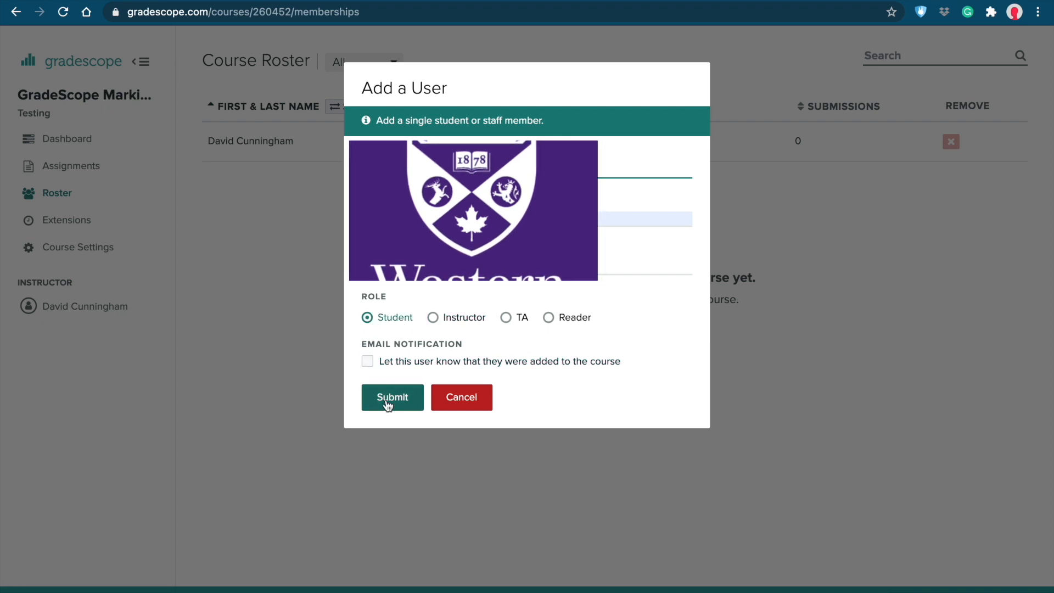
click(390, 401)
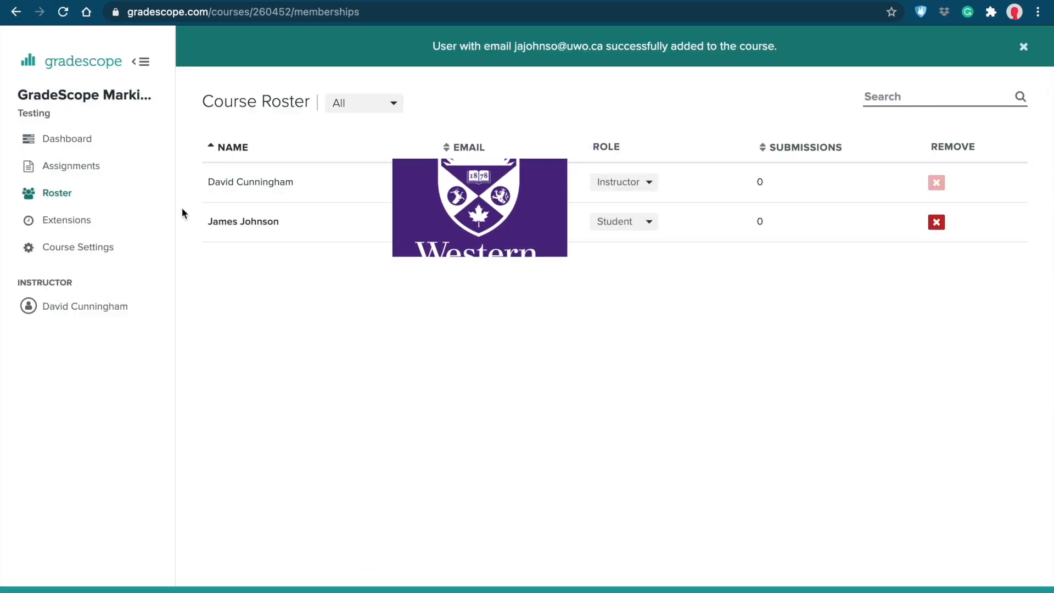
Step: Start a new assignment from the course dashboard using the Homework / Problem Set type
click(77, 144)
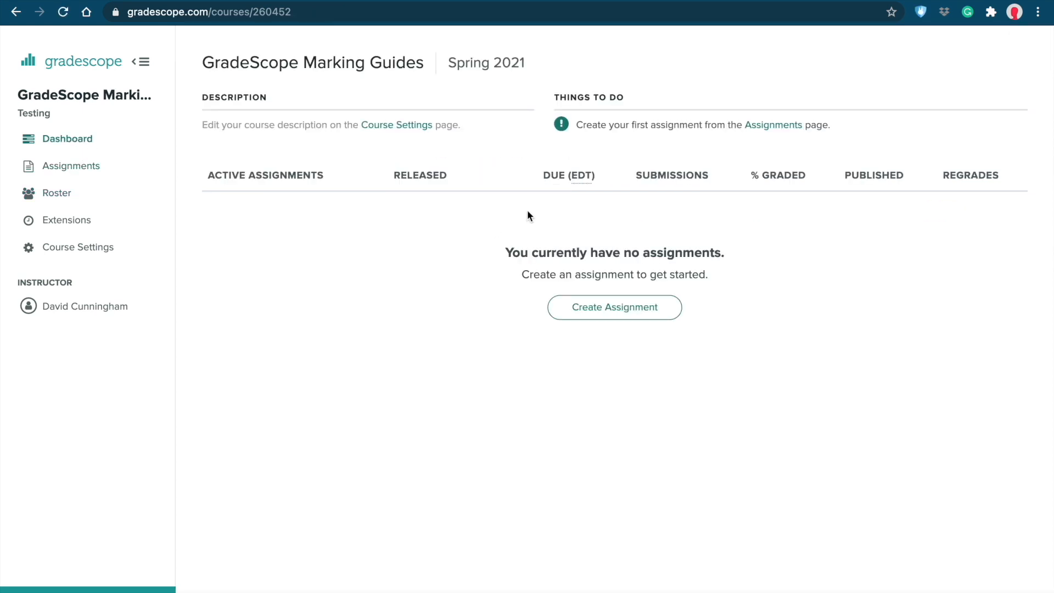
click(572, 308)
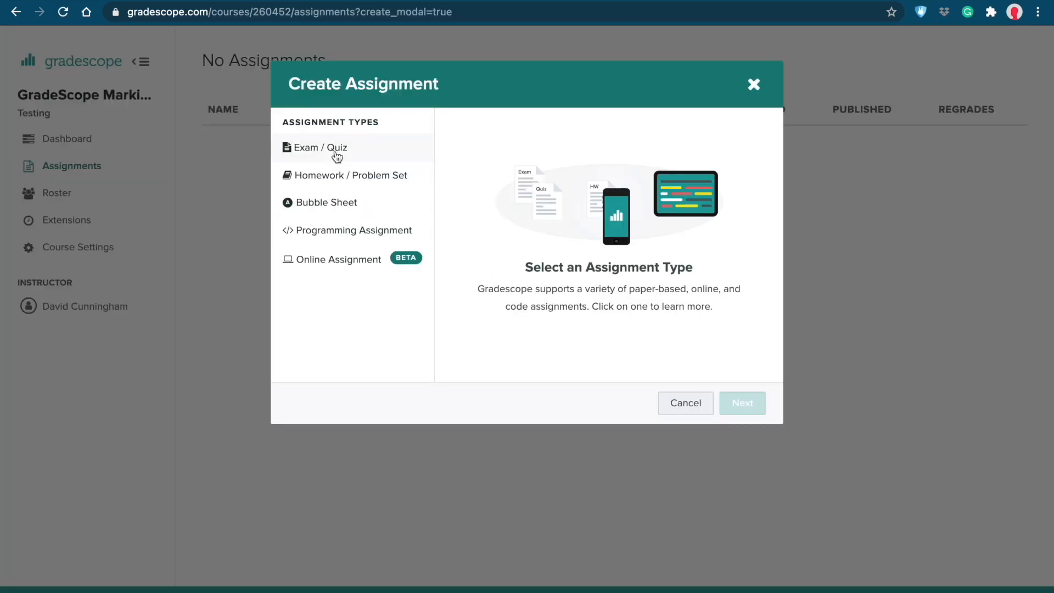
click(337, 154)
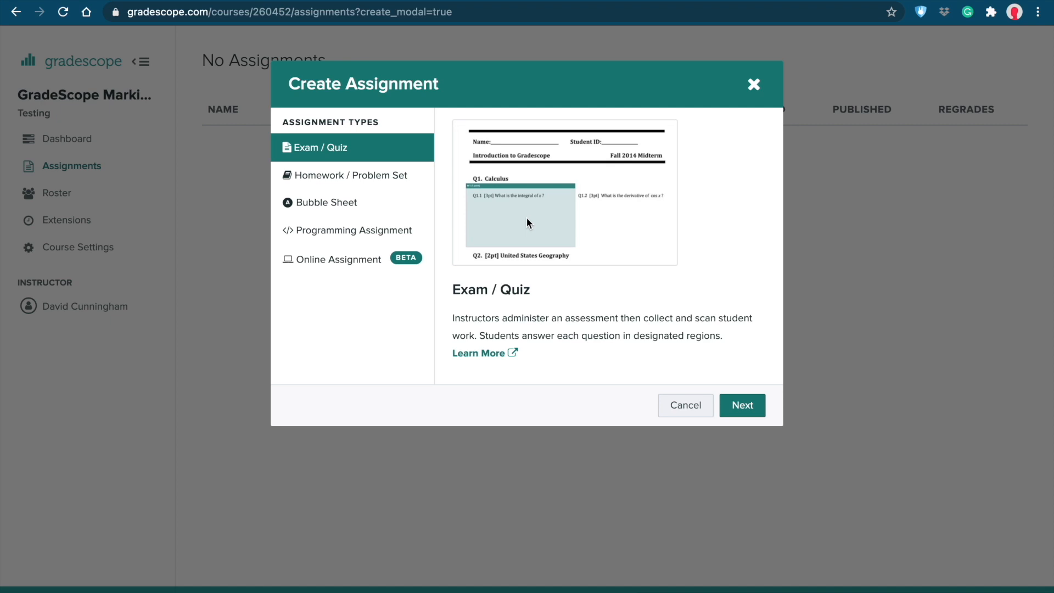
click(371, 176)
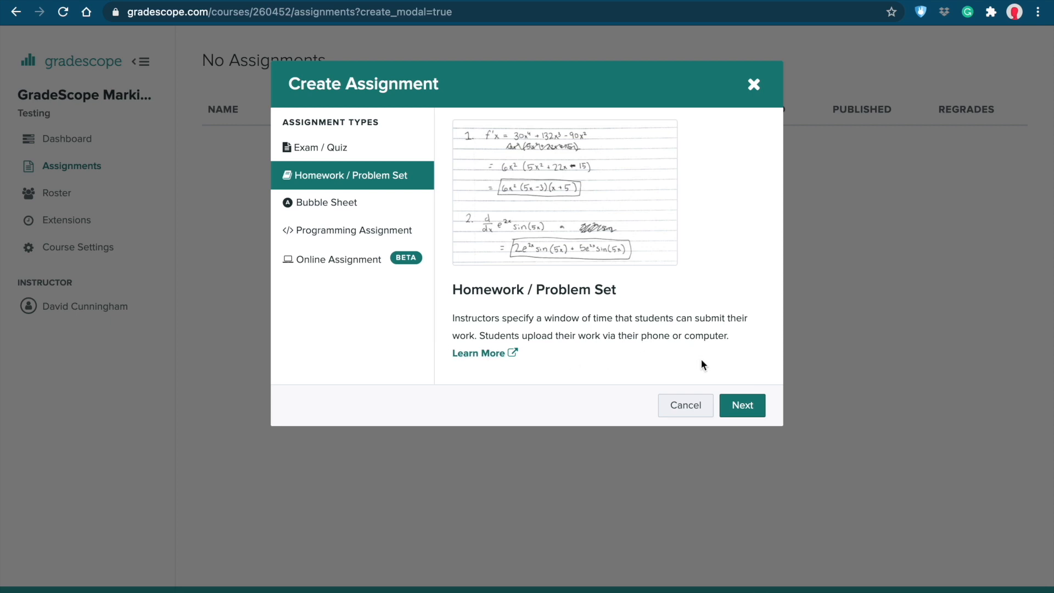
click(739, 406)
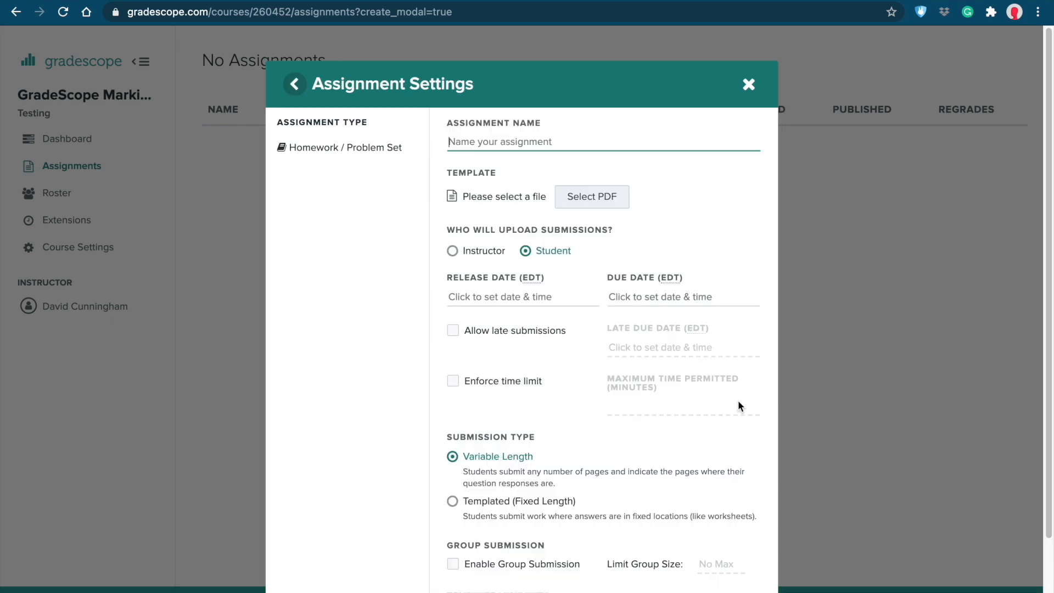
Step: Create the assignment "GradeScope Marking Tutorial" with the template GradeScope Marking Guide COVER.pdf and submissions uploaded by the instructor
click(494, 142)
text(GradeScope Marking Tutorial)
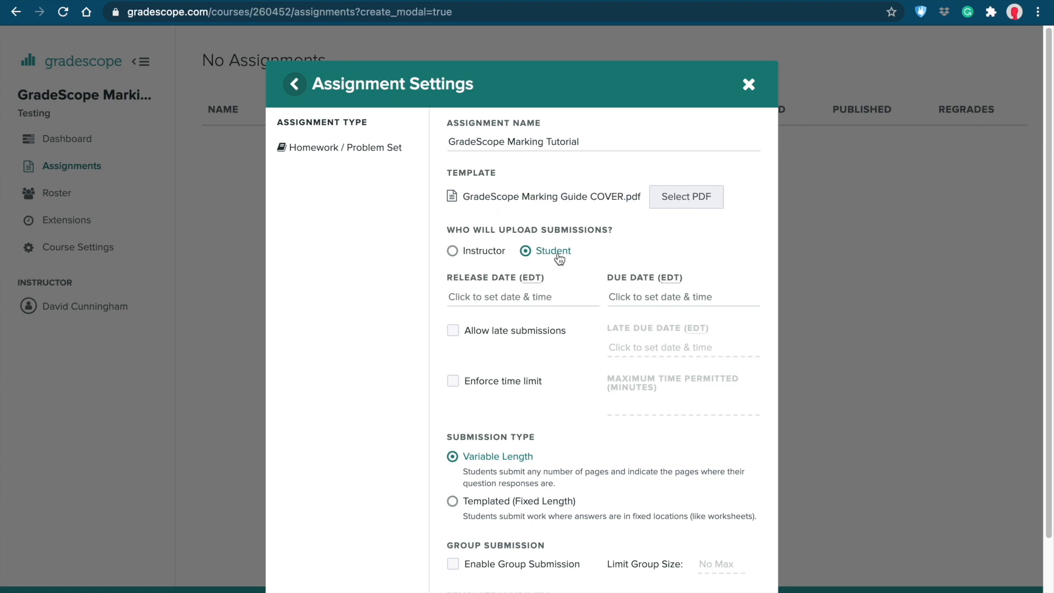
scroll(388, 291, down, 3)
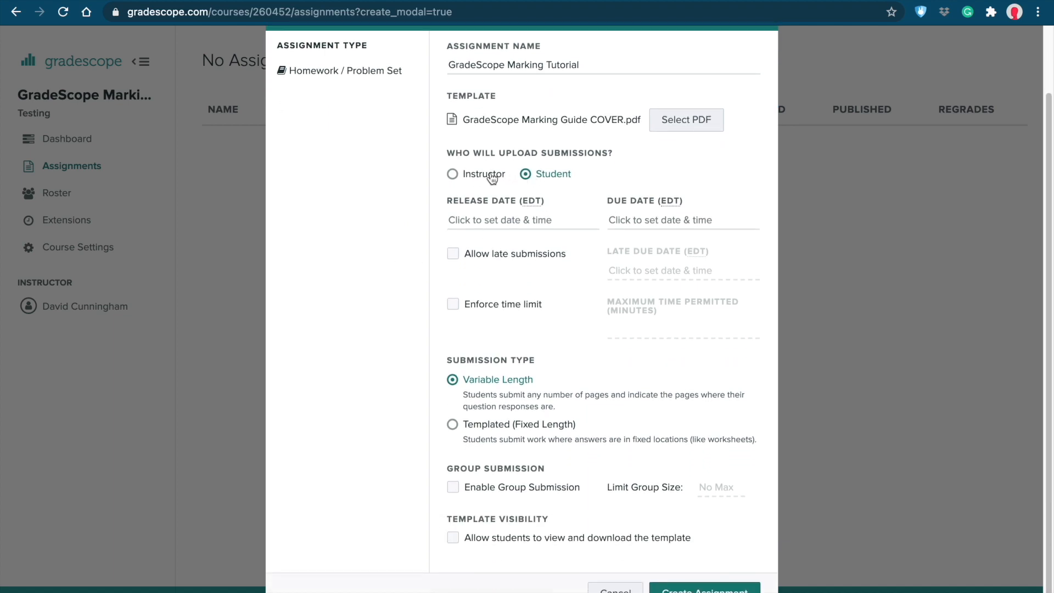
click(453, 175)
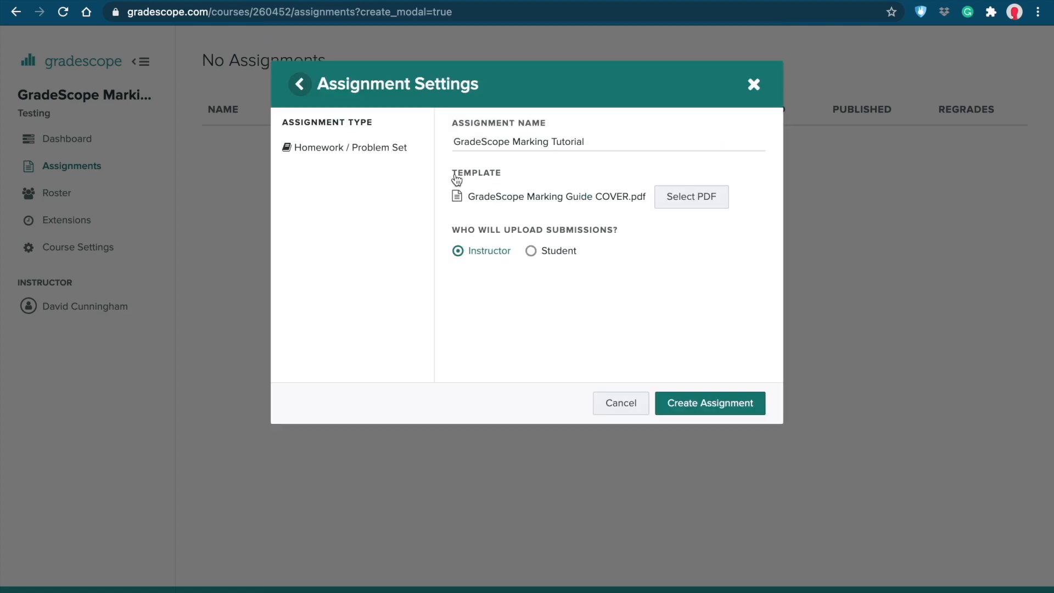
click(712, 403)
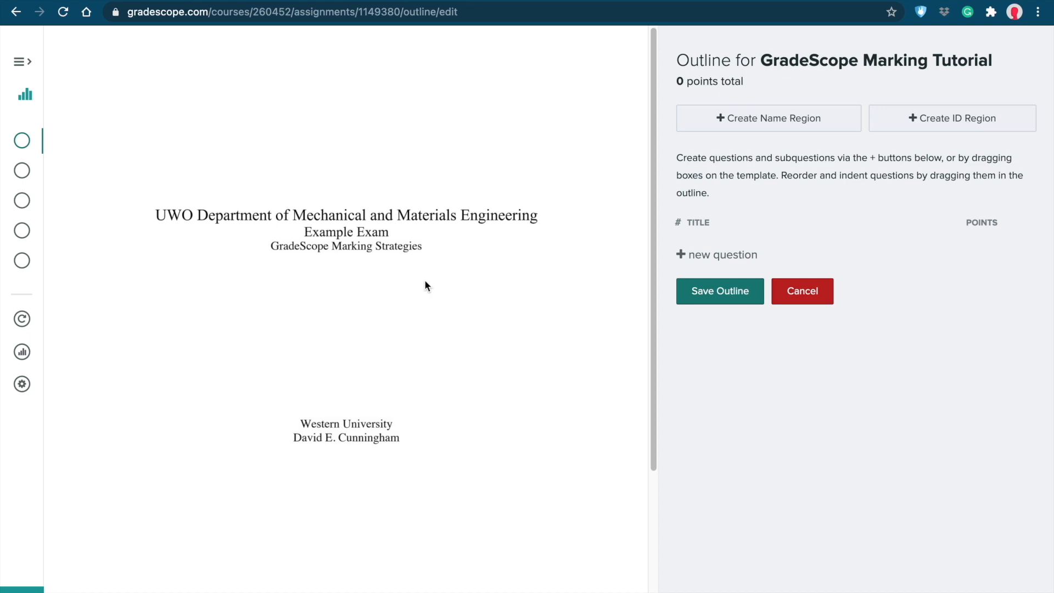
Step: Look over the template cover page and place the Word exam document side by side with the outline editor
scroll(425, 285, down, 5)
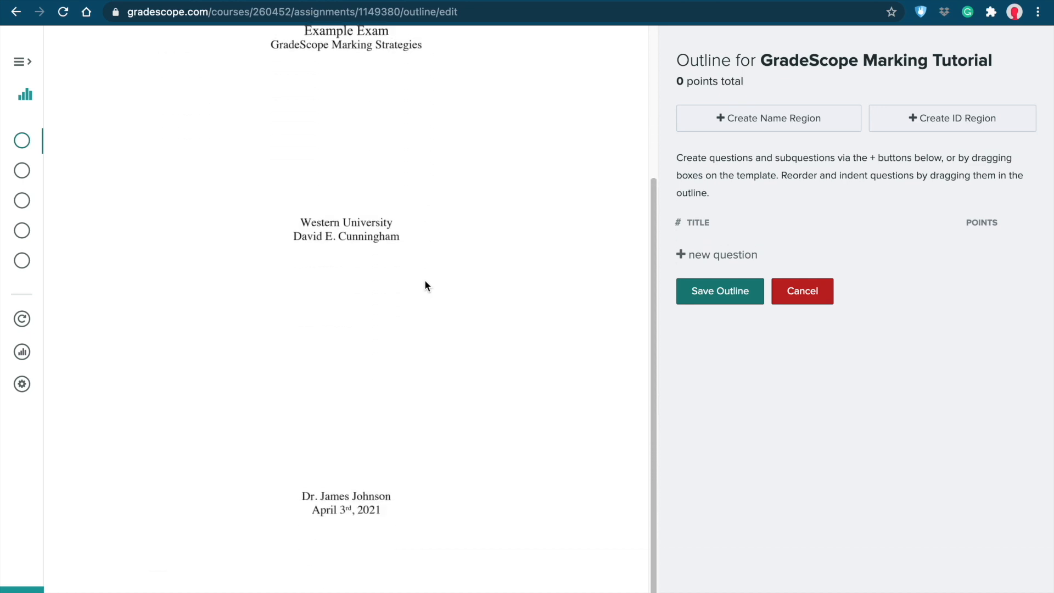
scroll(426, 284, up, 5)
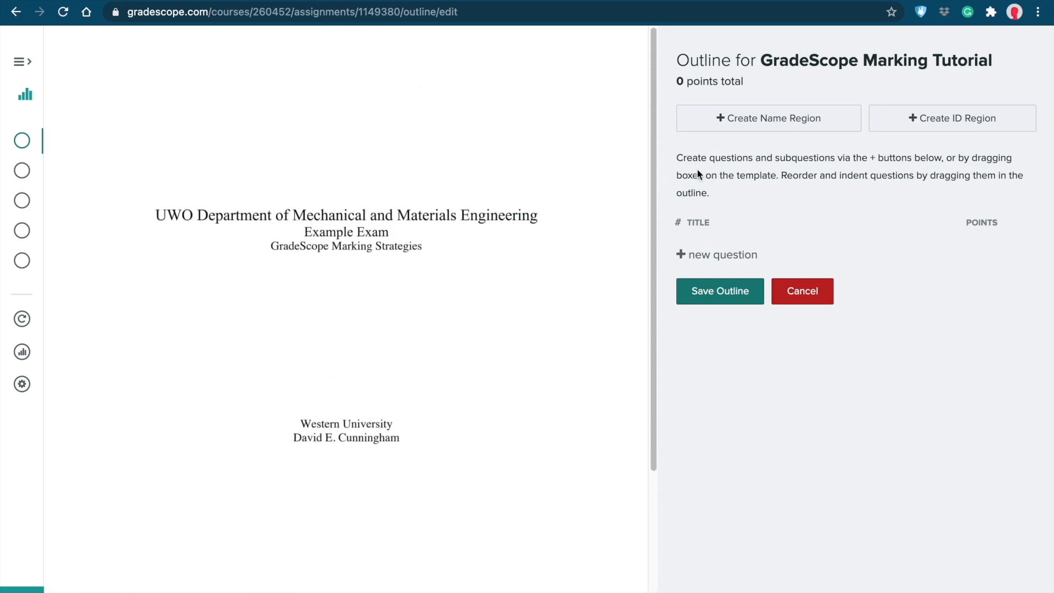
mouse_move(54, 3)
click(119, 54)
click(259, 162)
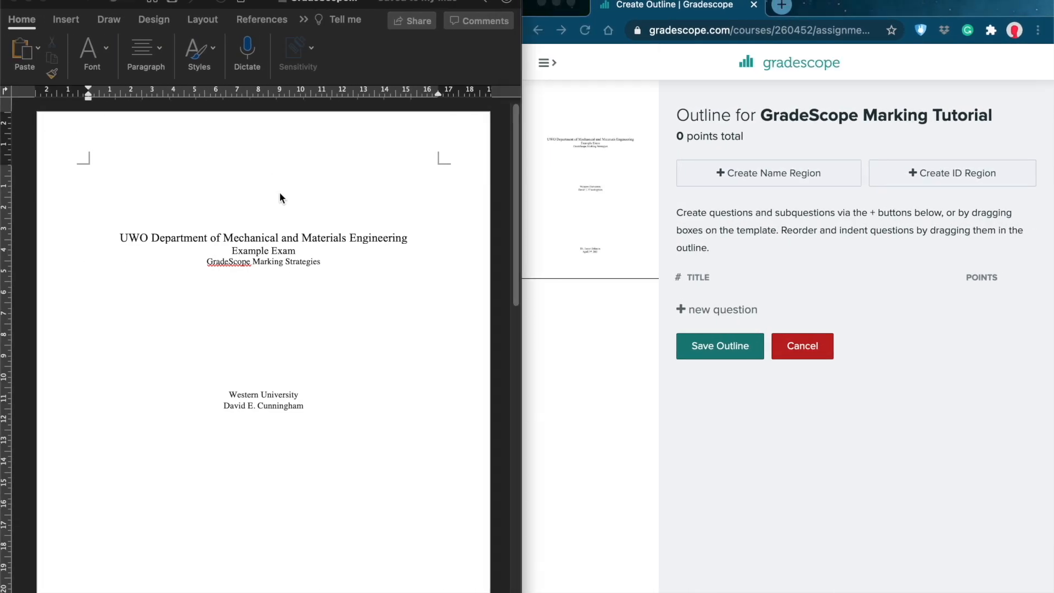
Step: Consult the exam's parts in the Word document and add the outline question "Part 1: Multiple Choice" worth 10 points
scroll(276, 258, down, 3)
scroll(277, 260, down, 20)
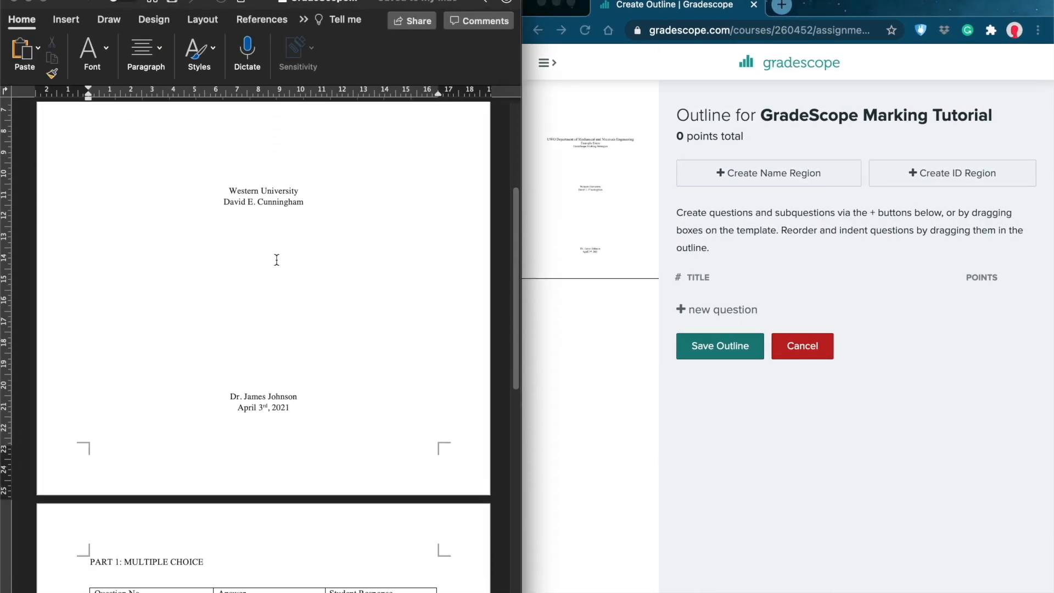
scroll(277, 259, down, 3)
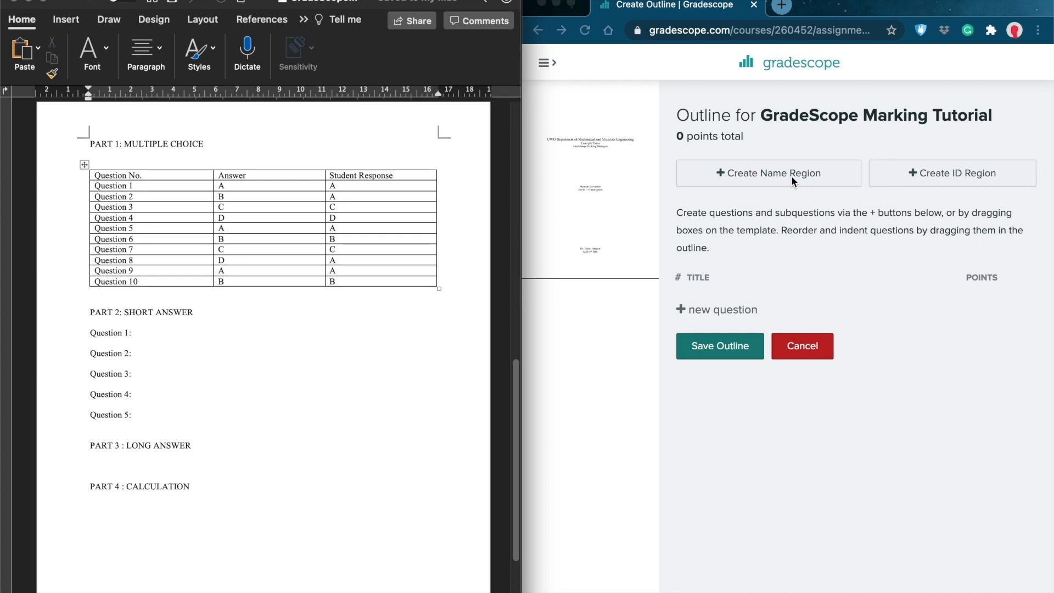
click(801, 212)
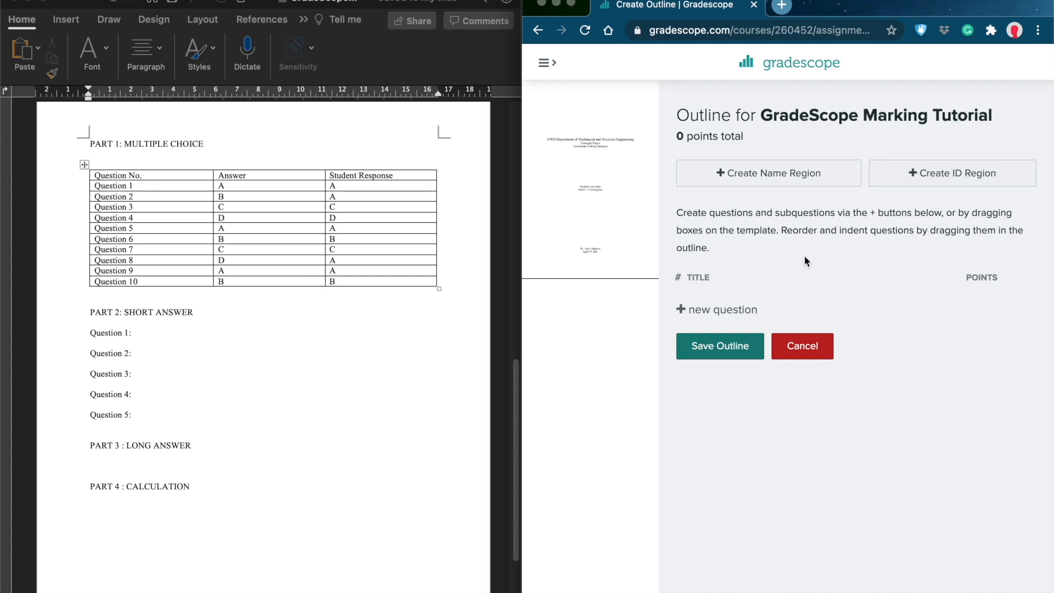
click(737, 312)
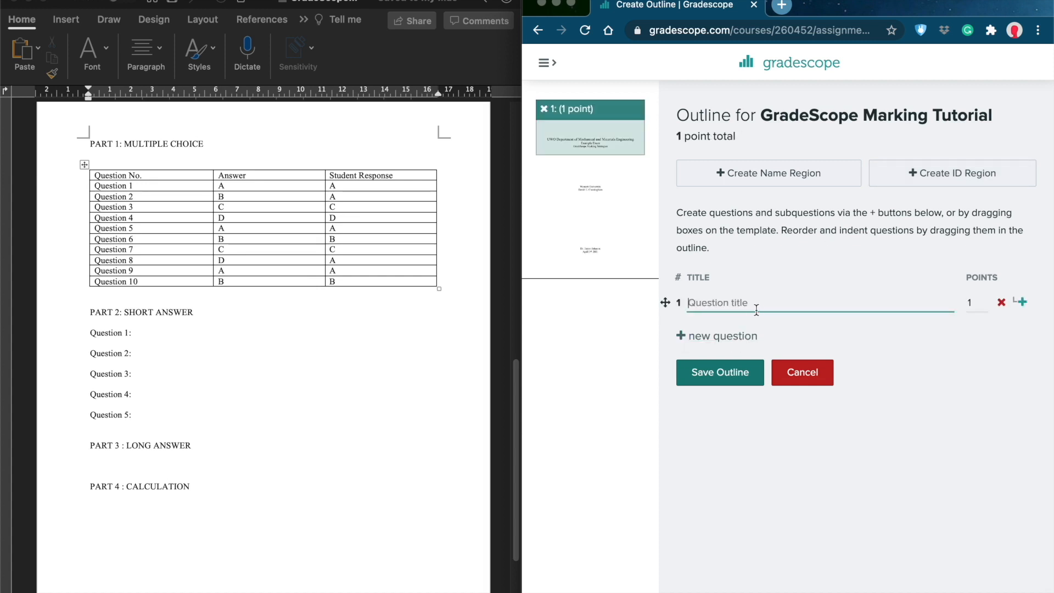
text(Part 1:)
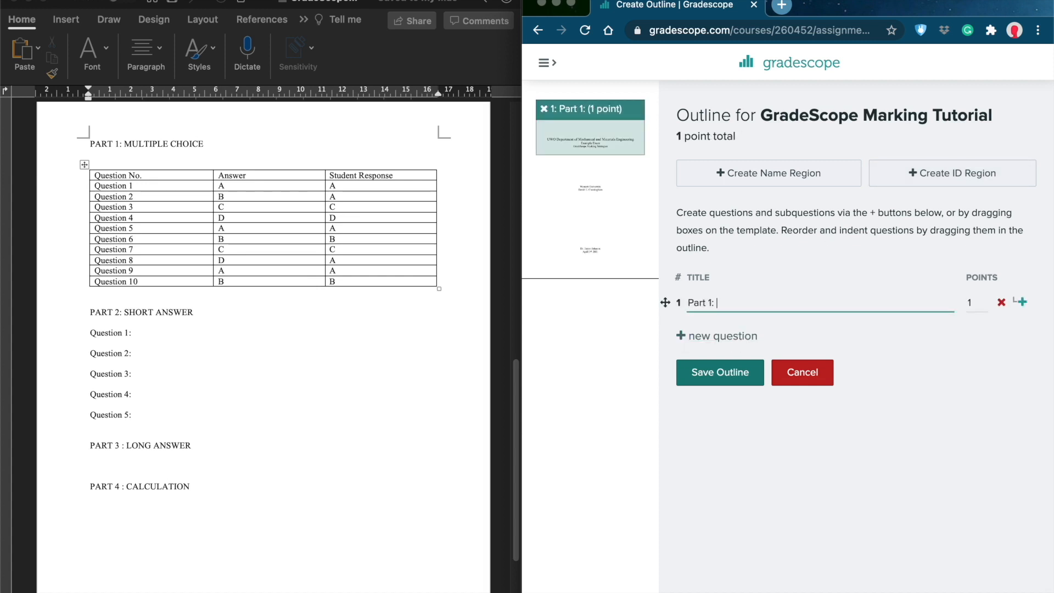
text( Multip)
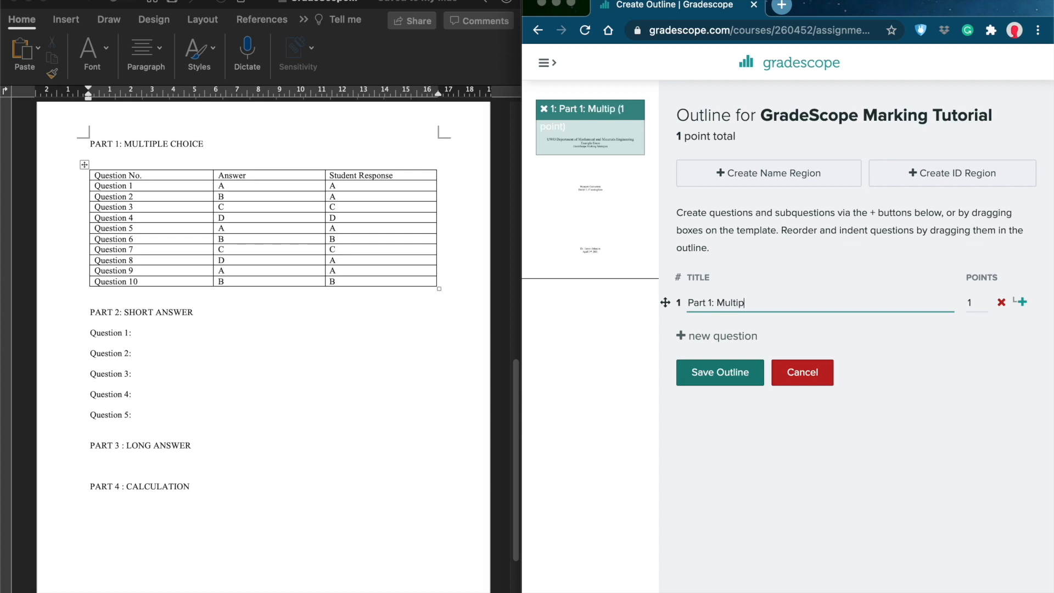
text(le Choice)
click(970, 302)
text(0)
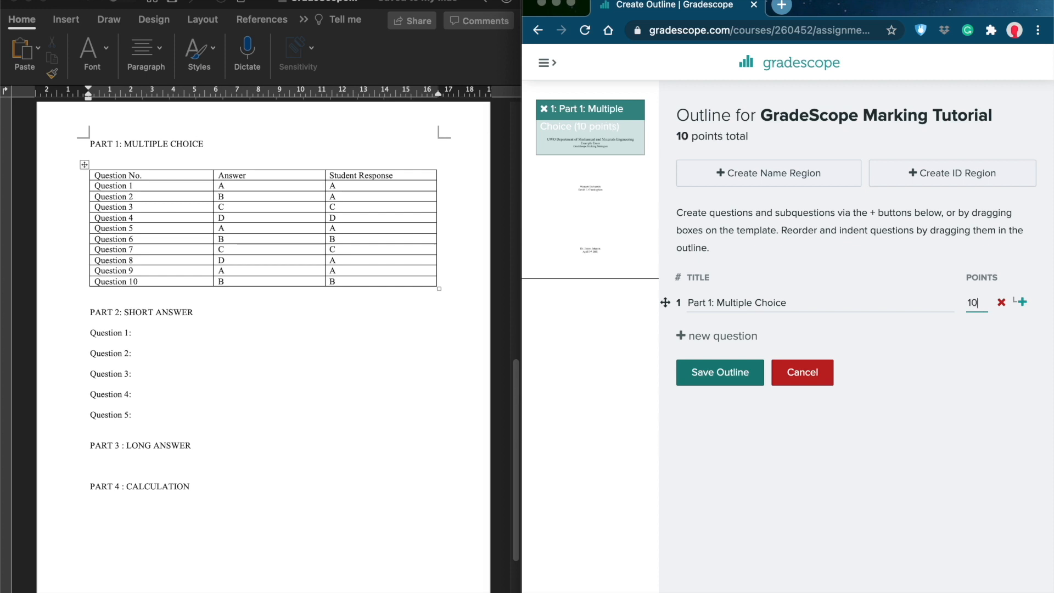
Step: Add a second question to the outline with the title "Part 2: Short Answer"
click(750, 336)
text(Part 2: )
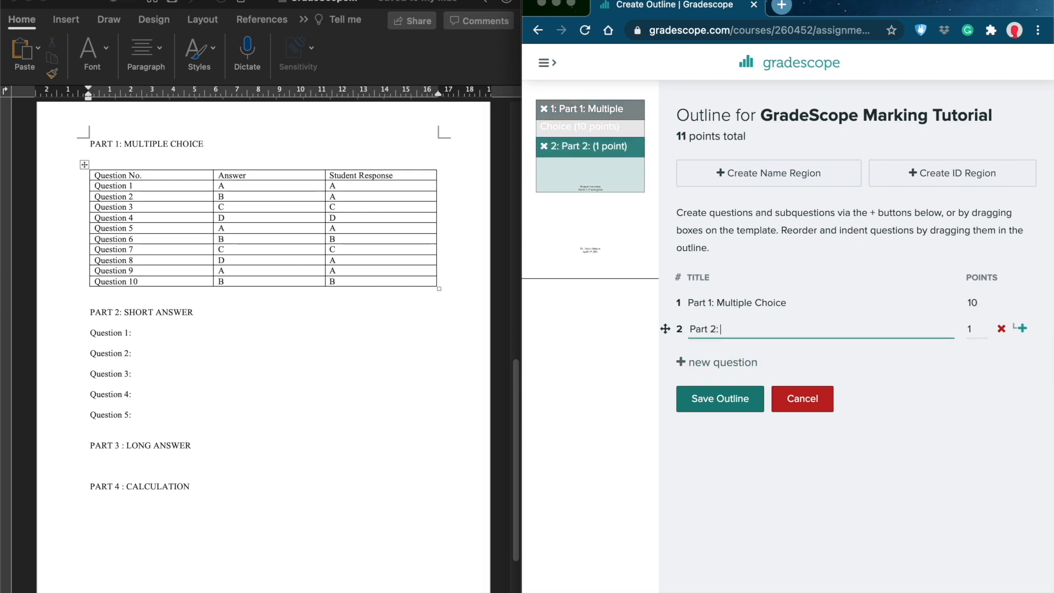
text(short answ)
key(BackSpace)
key(BackSpace)
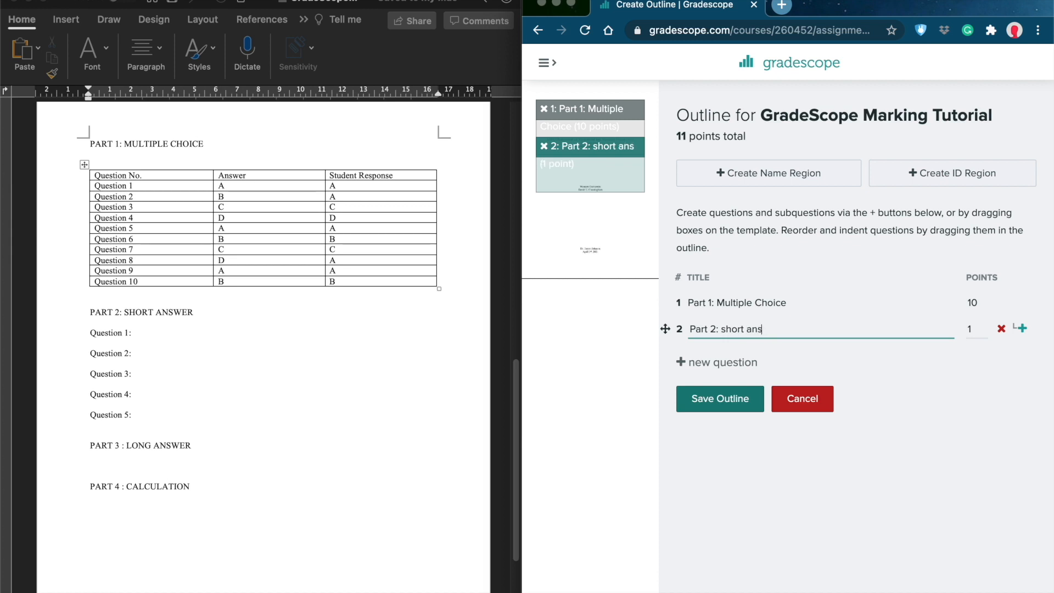
key(BackSpace)
key(BackSpace)
key(BackSpace)
key(BackSpace)
key(BackSpace)
key(BackSpace)
key(BackSpace)
key(BackSpace)
text(Sho)
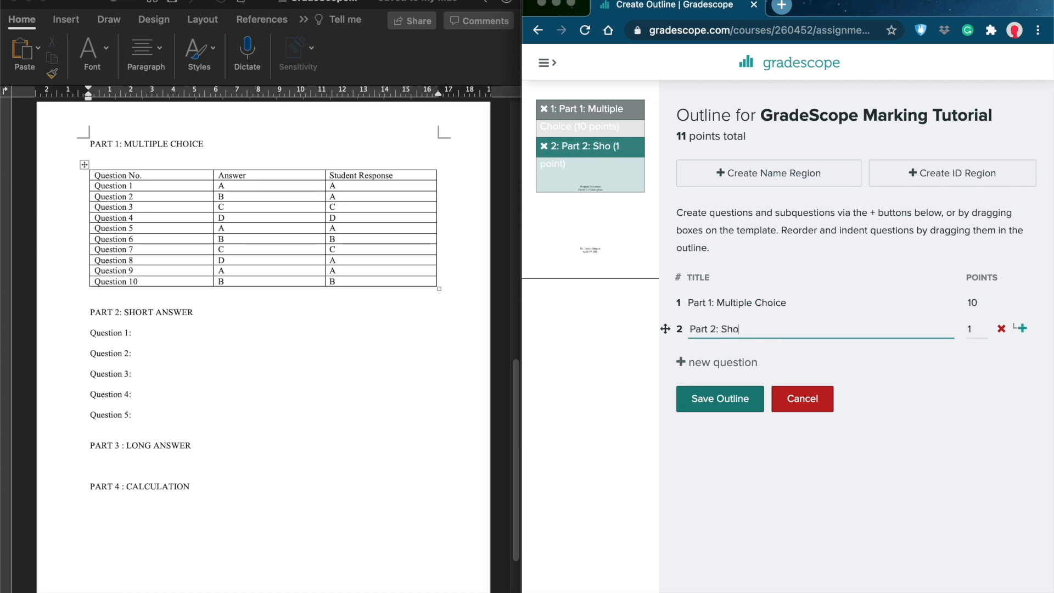
text(rt Anw)
text(wer)
Step: Set the points of the Short Answer question to 10
click(970, 331)
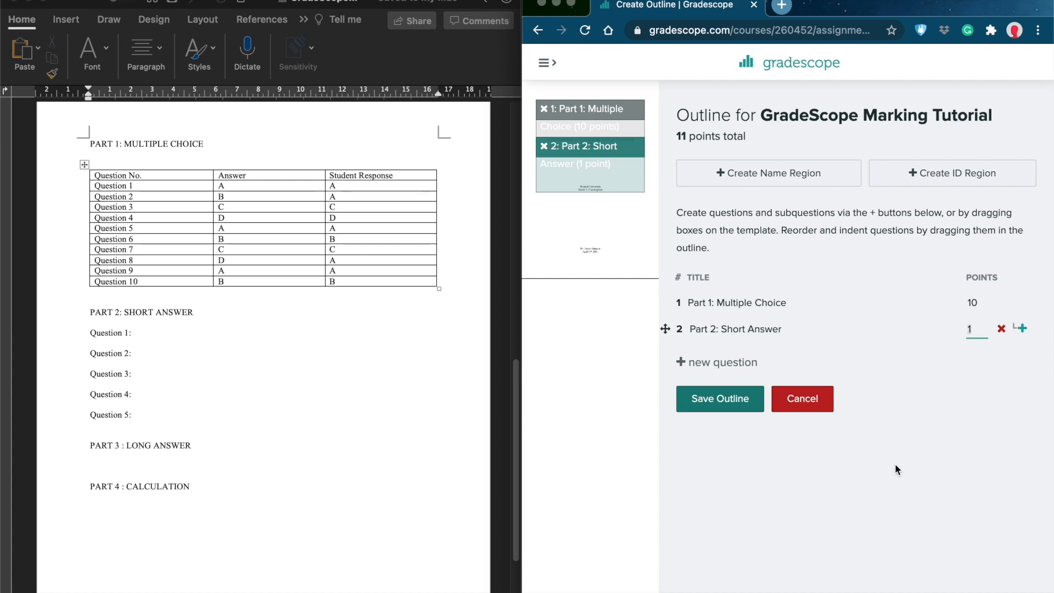
text(20)
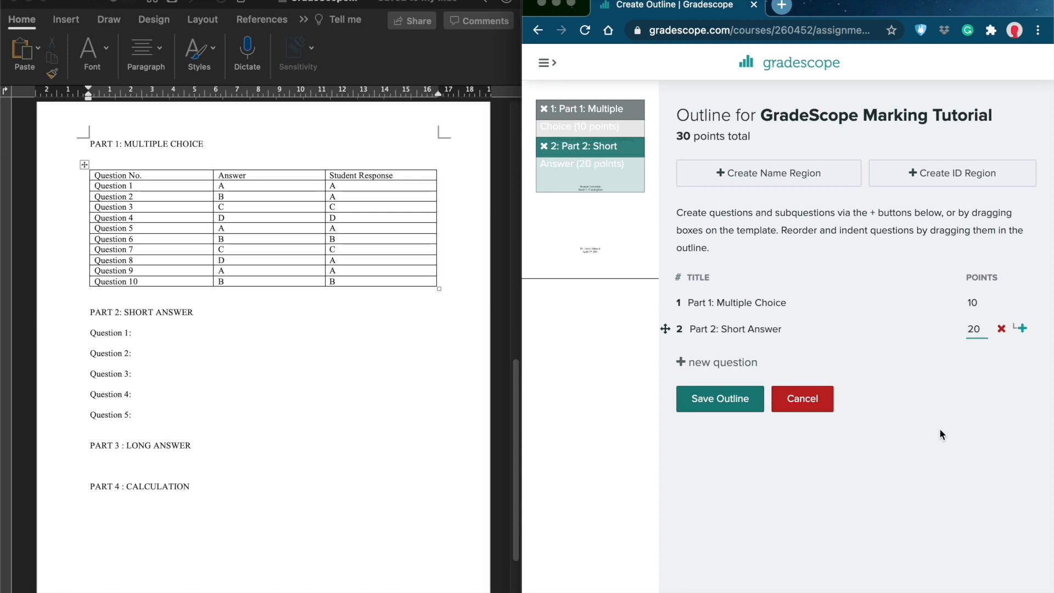
key(BackSpace)
key(BackSpace)
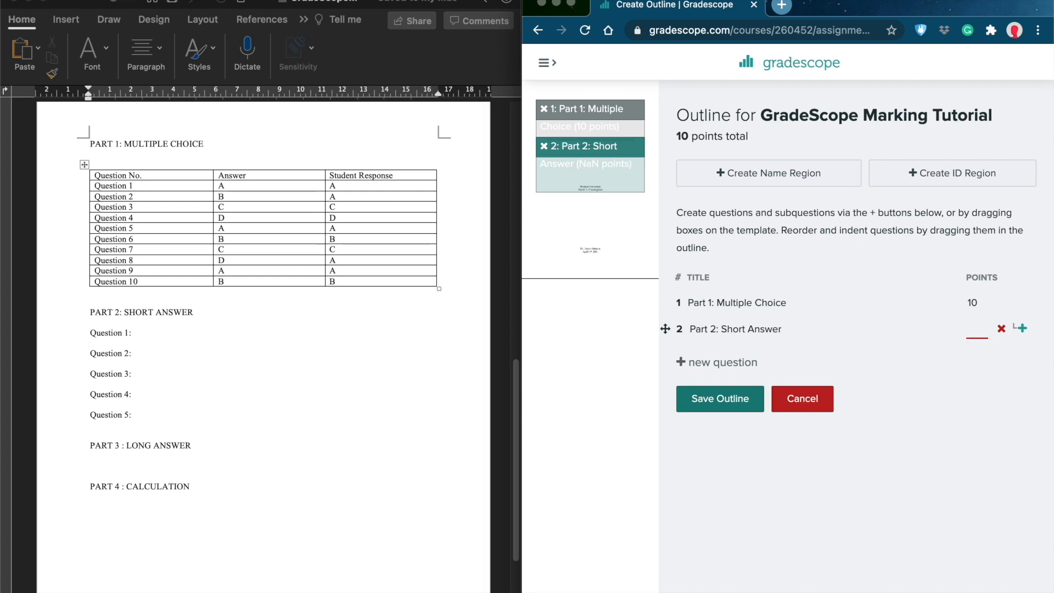
text(10)
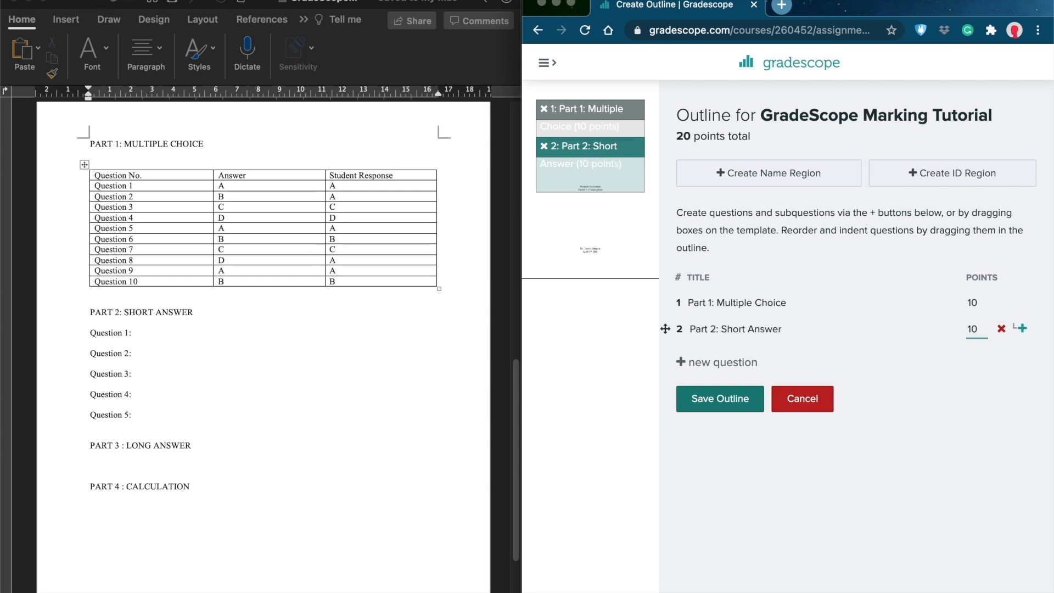
Step: Add a third question titled "Part 3: Long Answer" worth 10 points to the outline
click(747, 364)
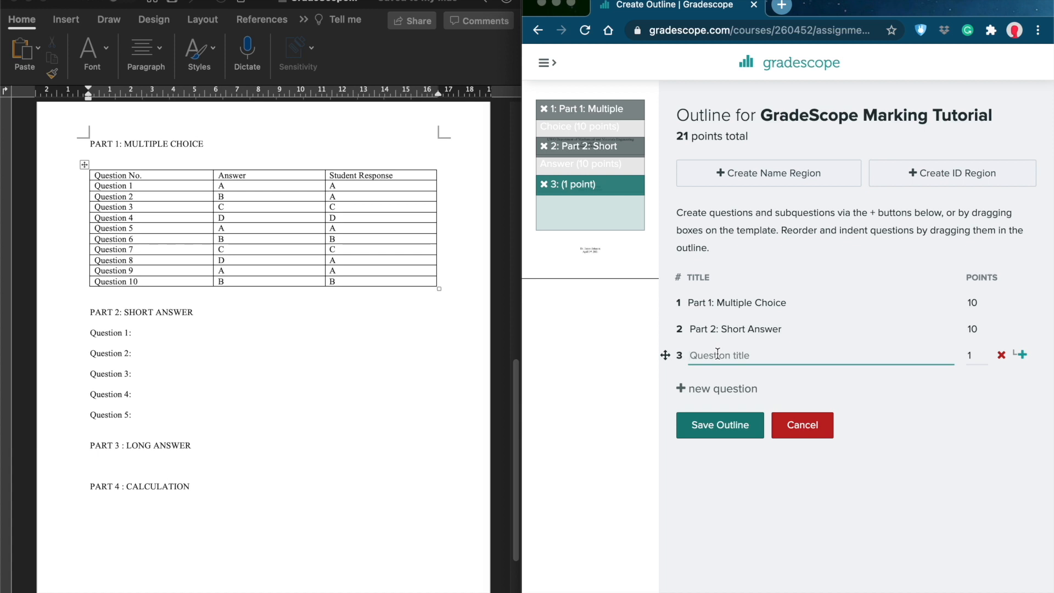
text(Part 3: Long Answer)
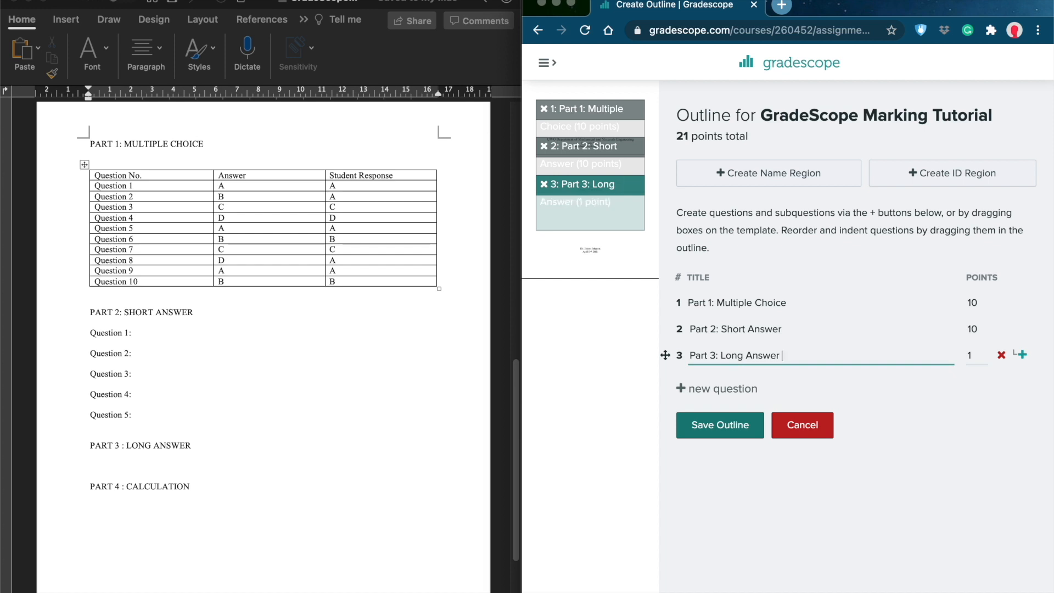
click(971, 356)
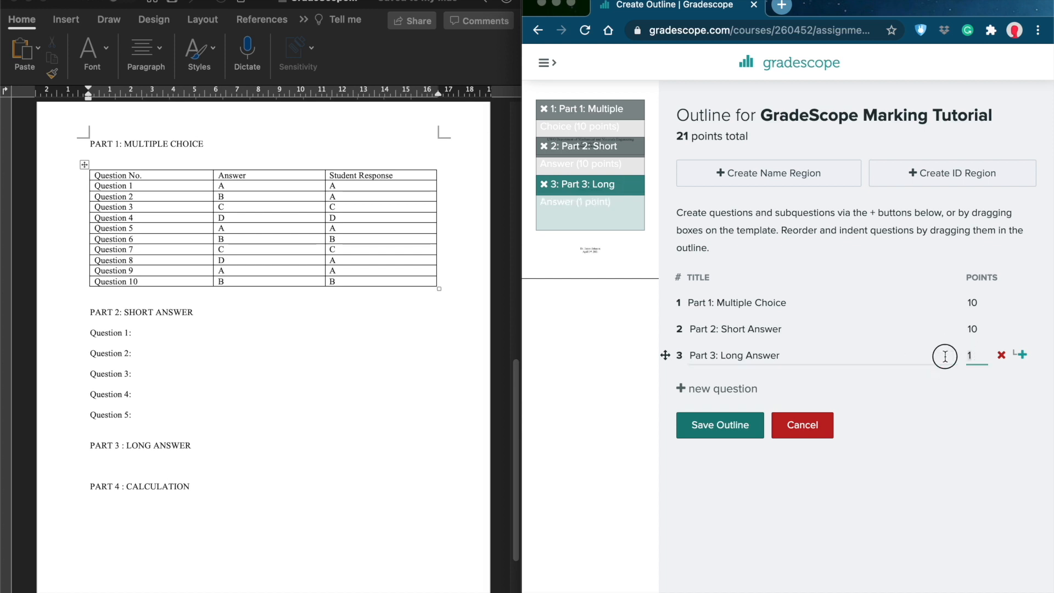
text(0)
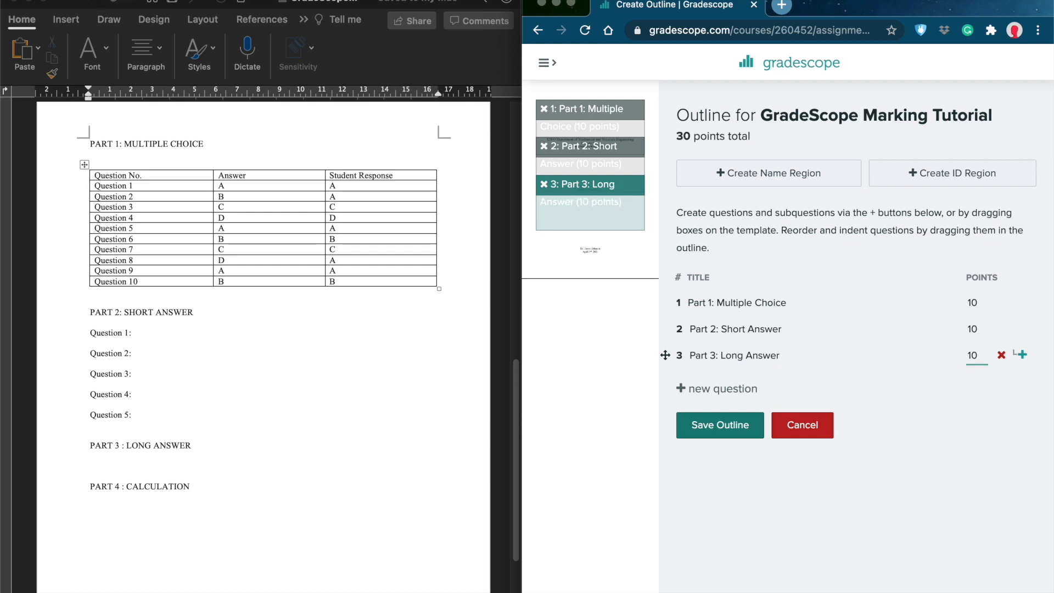
Step: Add a fourth question titled "Part 4: Calculation" worth 20 points to the outline
click(739, 392)
text(Part 4)
text(: )
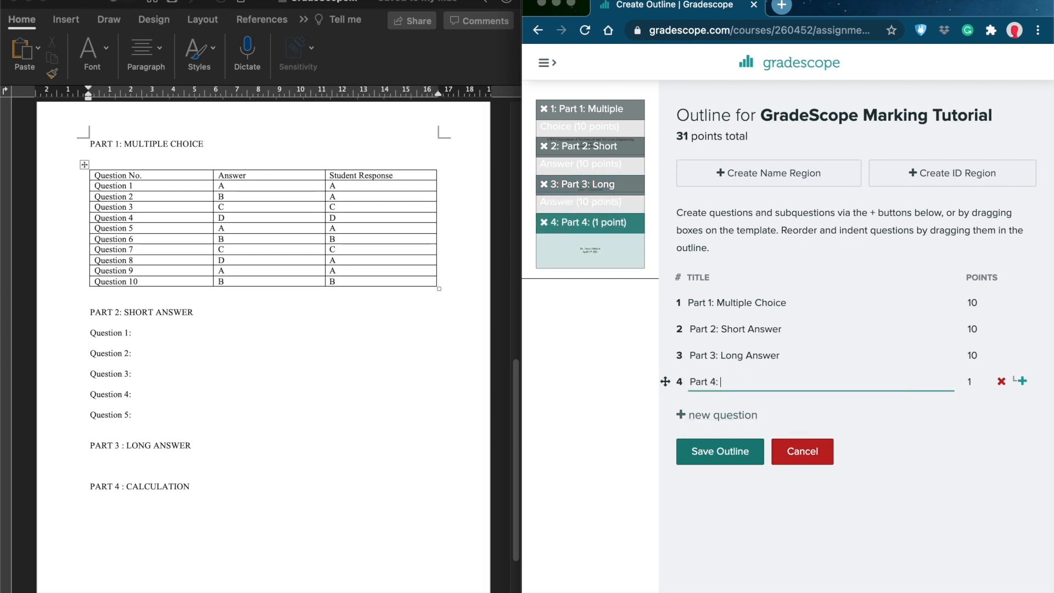
text(Calculation)
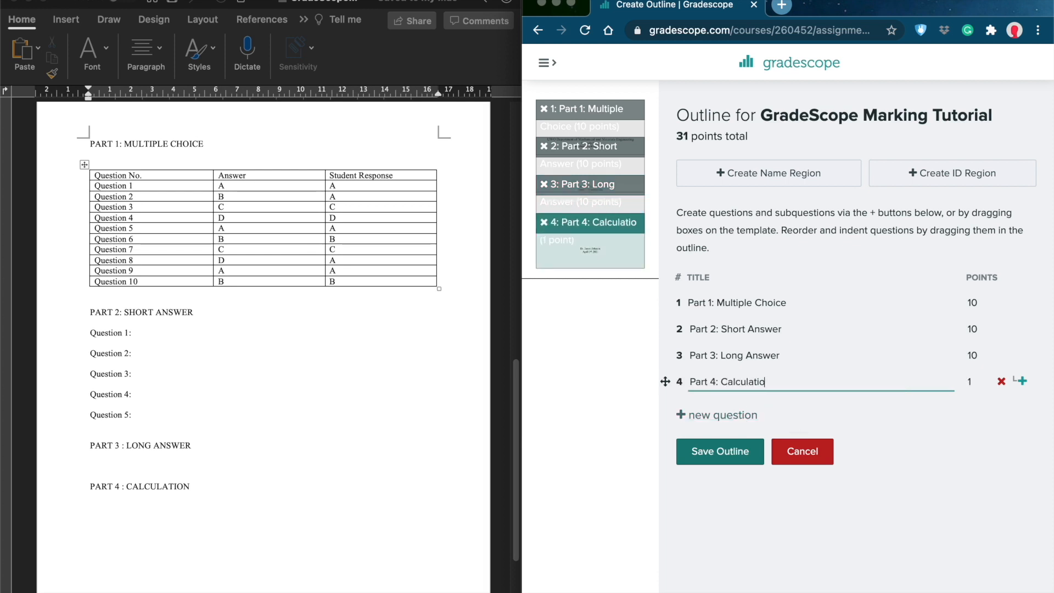
click(978, 379)
key(BackSpace)
text(20)
click(928, 517)
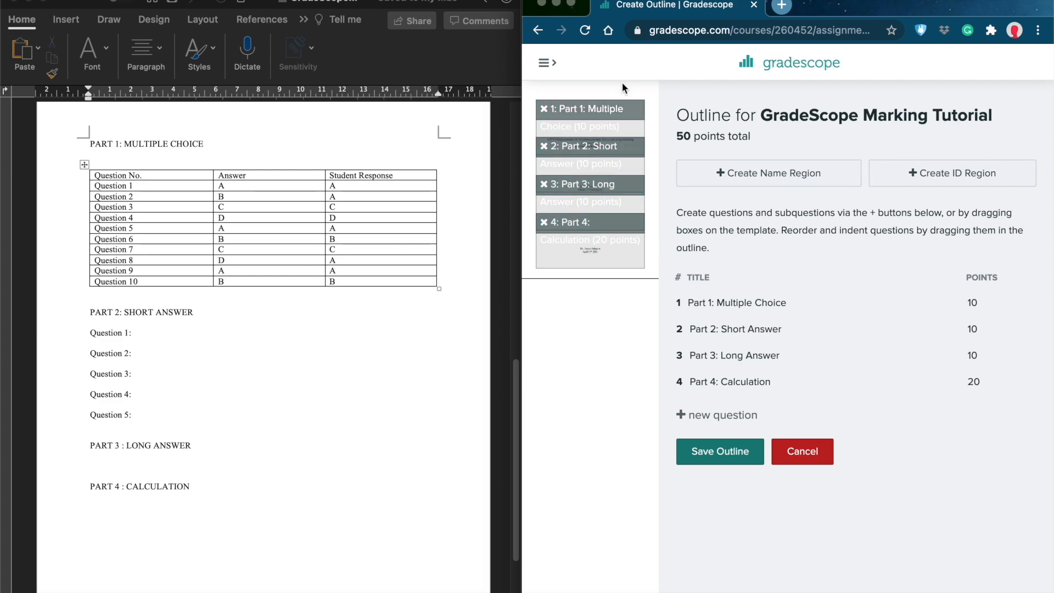
Step: Stack the regions of Parts 2, 3 and 4 over the Part 1 region on the template cover page and save the outline
click(572, 4)
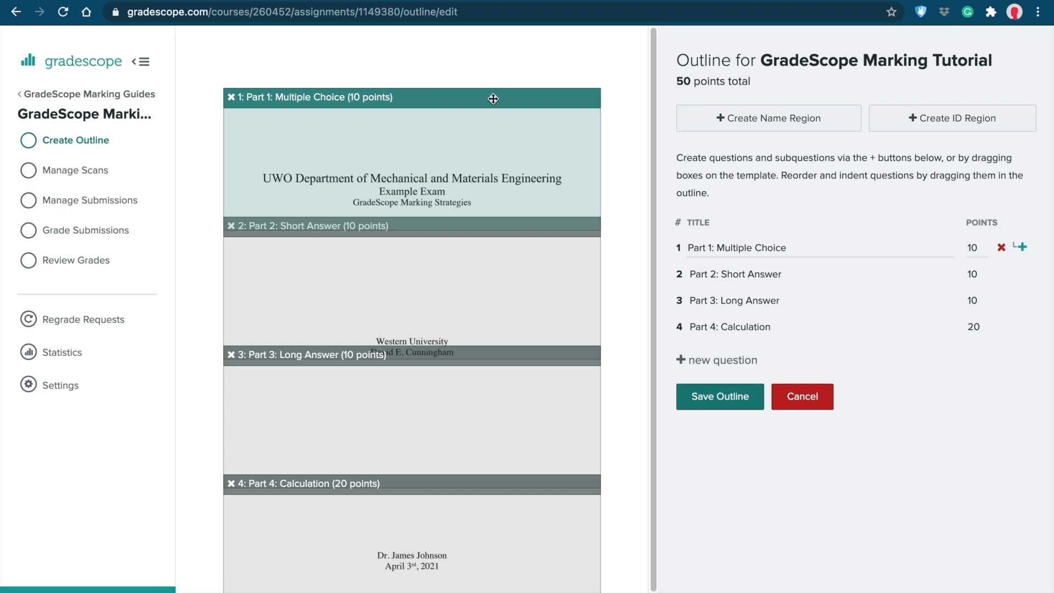
drag(483, 234, 482, 103)
drag(487, 361, 488, 101)
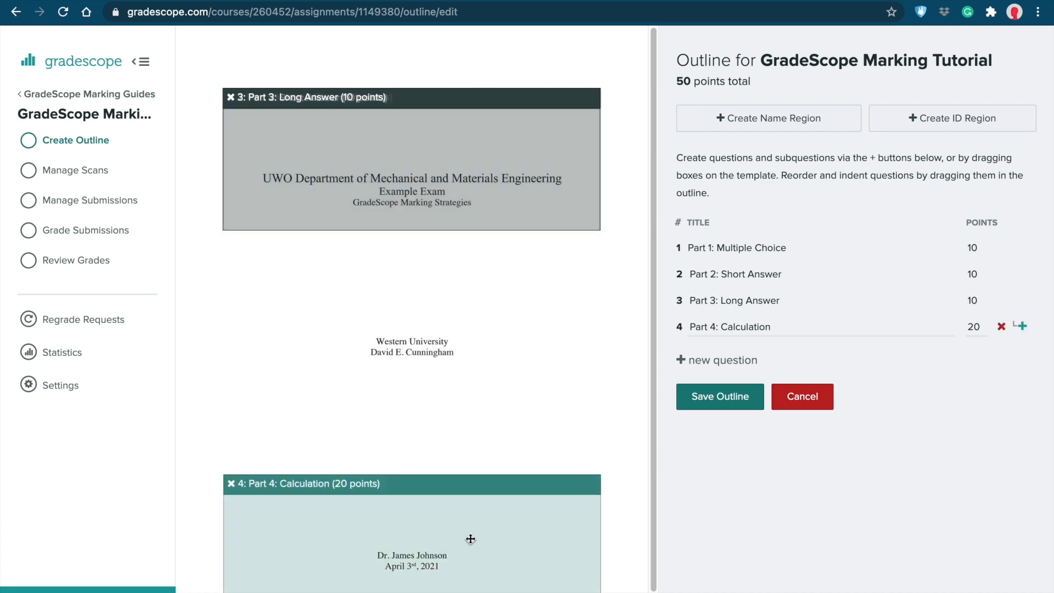
drag(483, 484, 486, 103)
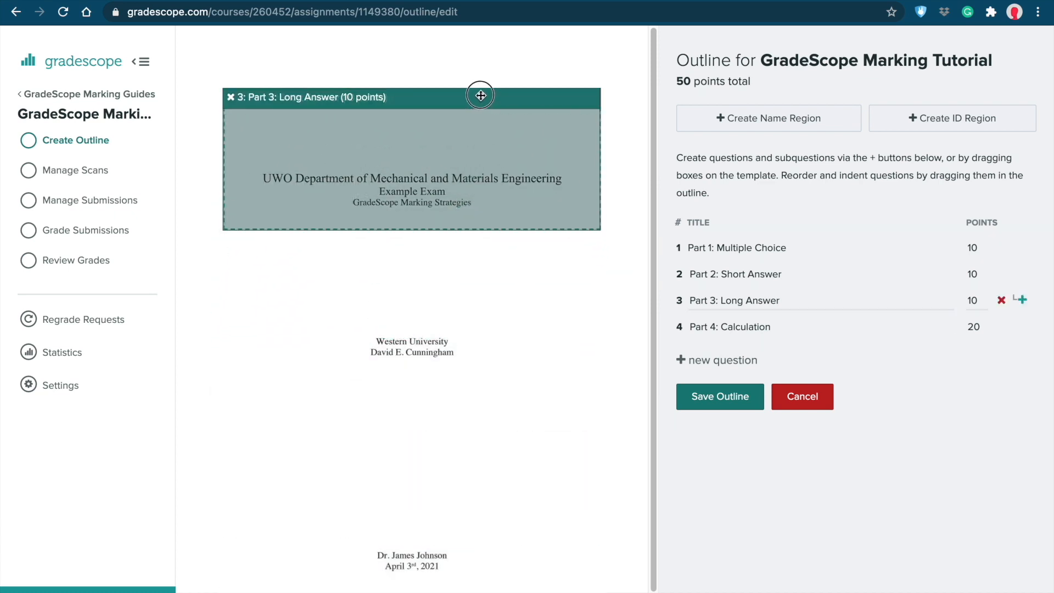
click(739, 403)
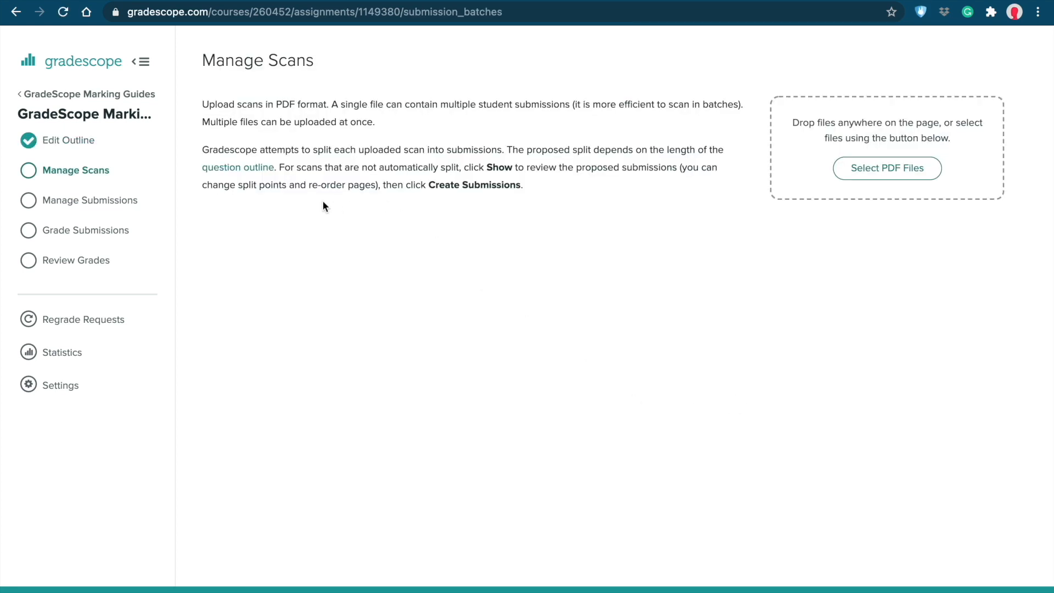
Step: Start uploading a submission for the assignment and choose the enrolled student as its owner
click(112, 208)
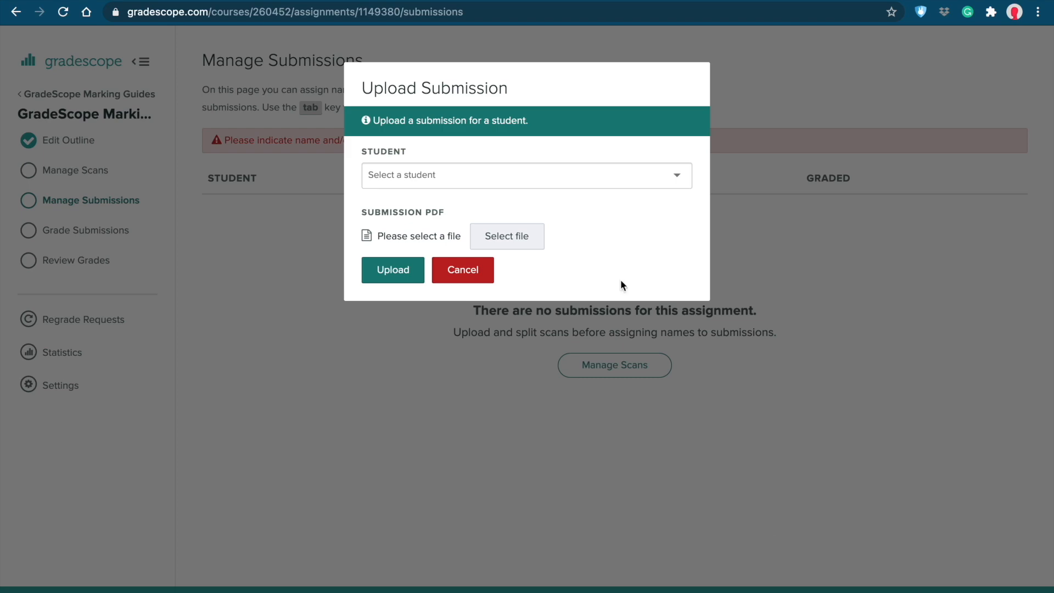
click(558, 177)
click(527, 196)
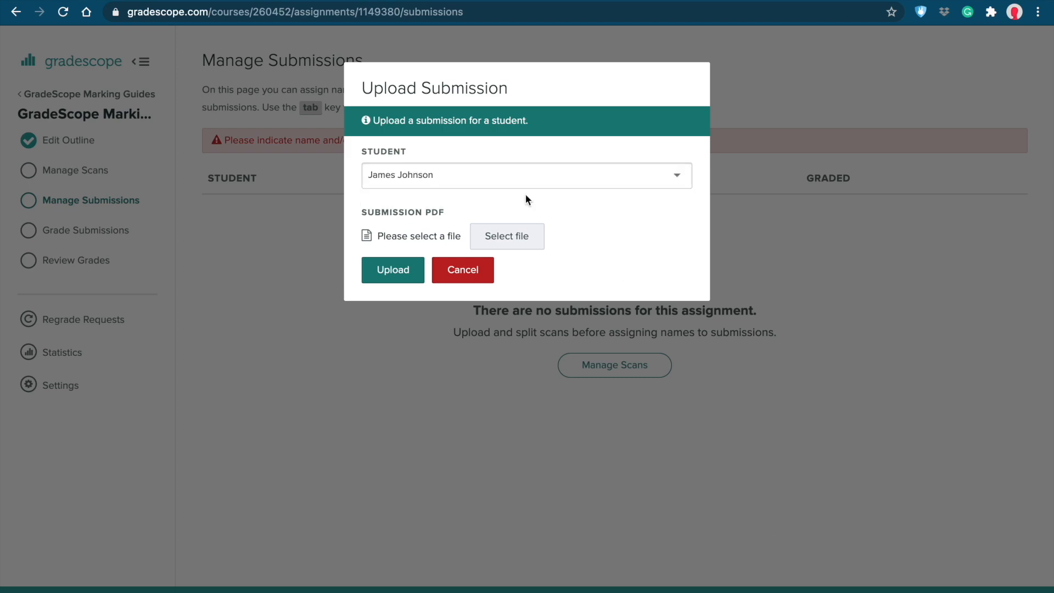
Step: Attach GradeScope Marking Guide.pdf, the version containing the exam questions, as the submission PDF and upload it
click(512, 242)
click(174, 119)
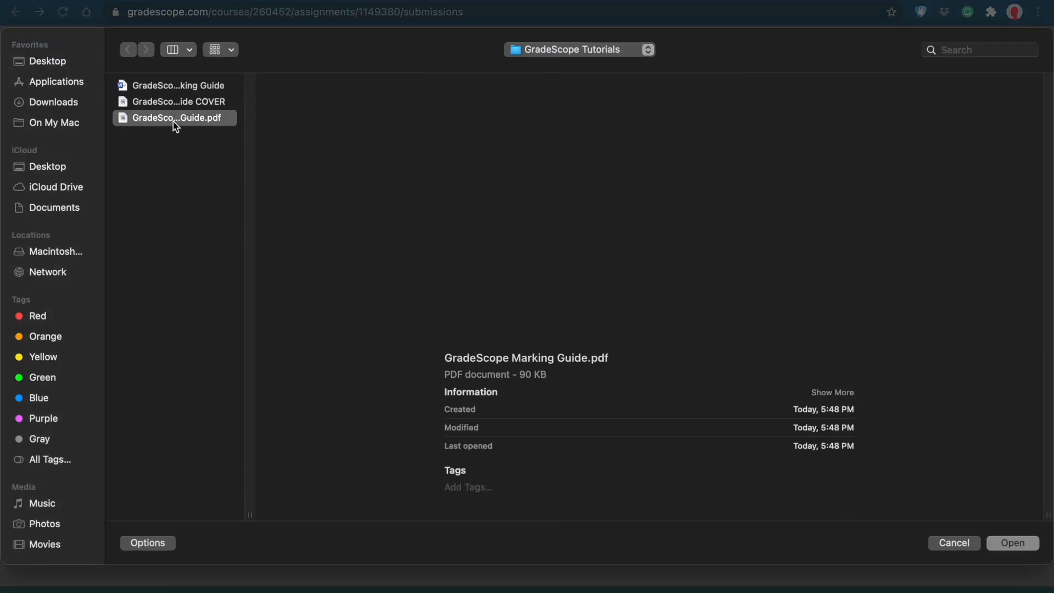
click(179, 107)
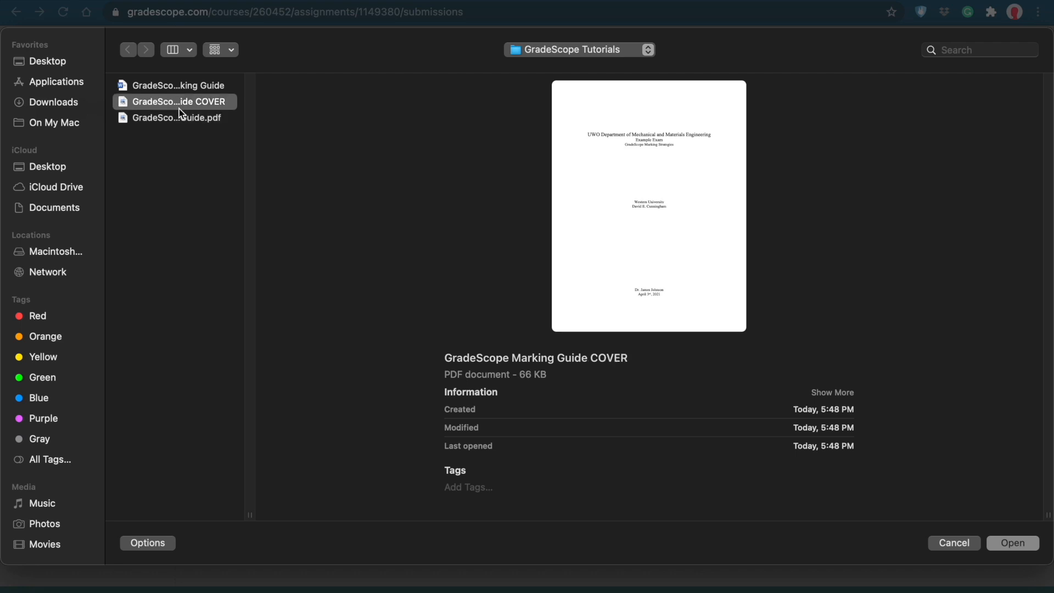
click(179, 117)
click(663, 306)
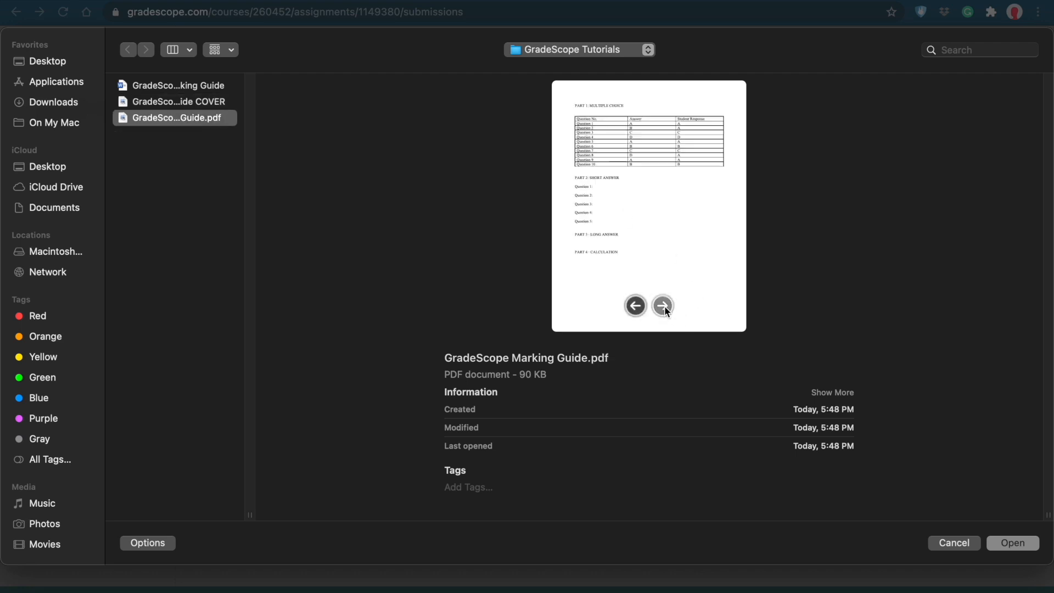
click(1011, 545)
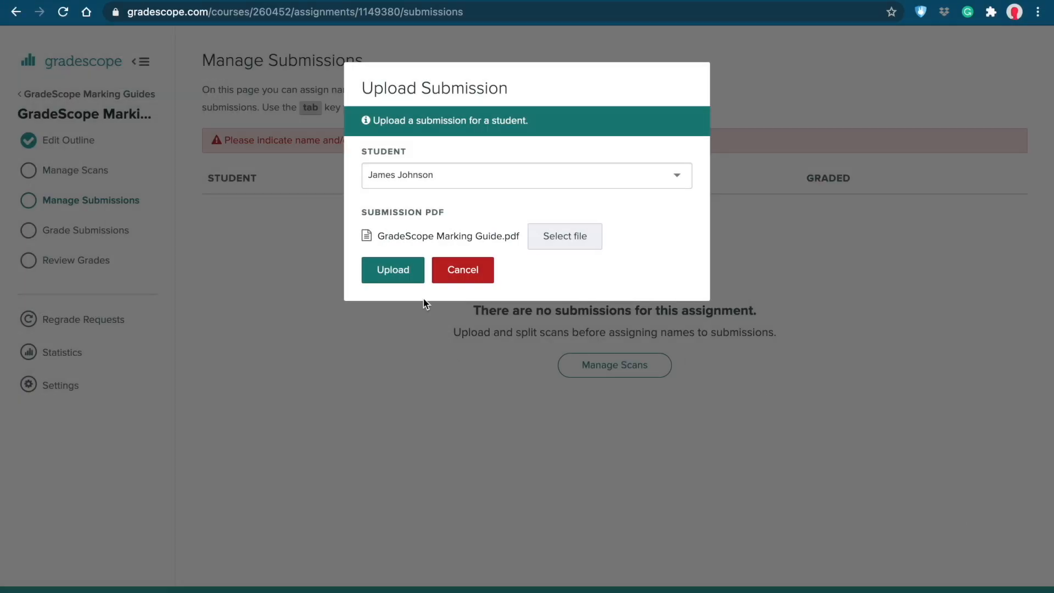
click(405, 270)
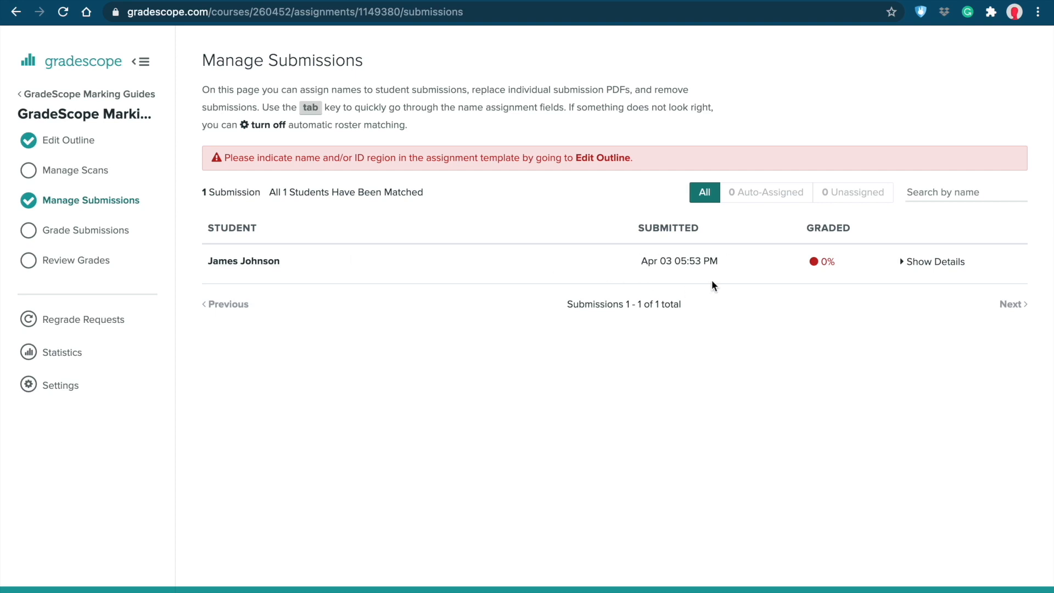
Step: Show the page details of the uploaded submission and open Part 1: Multiple Choice for grading
click(920, 263)
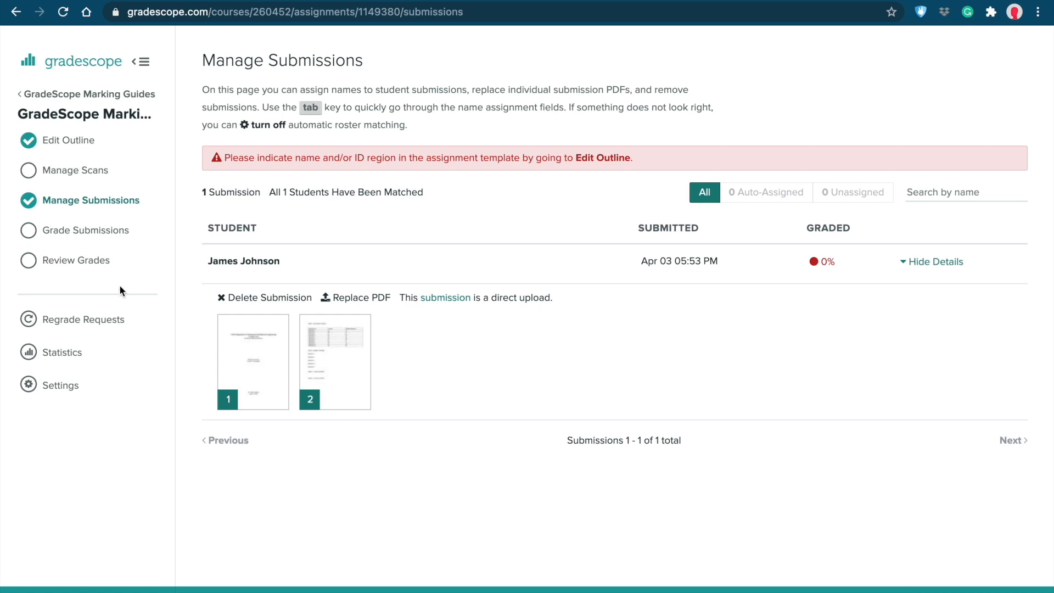
click(77, 238)
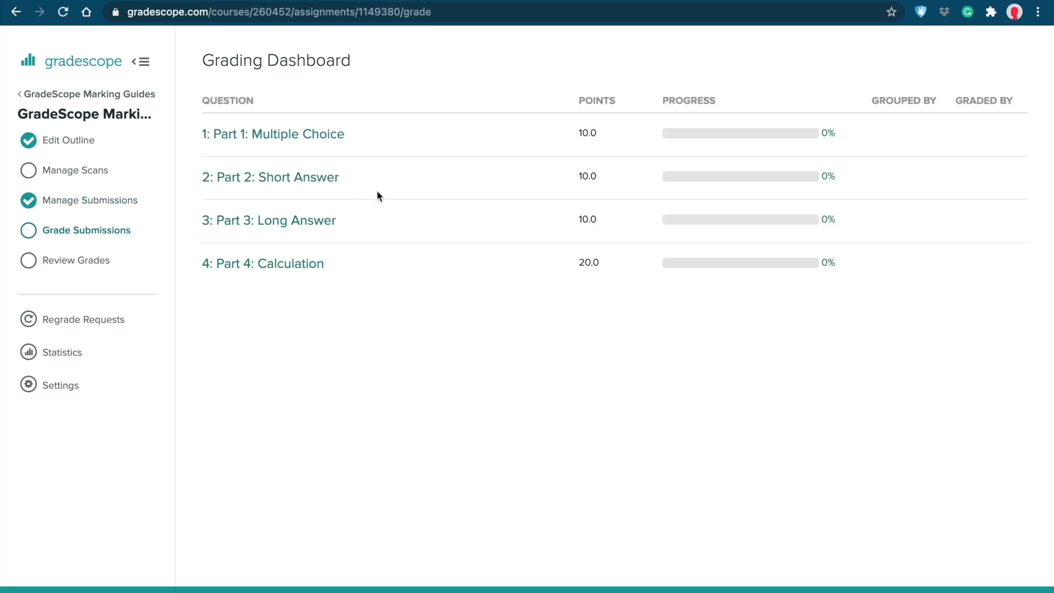
mouse_move(306, 144)
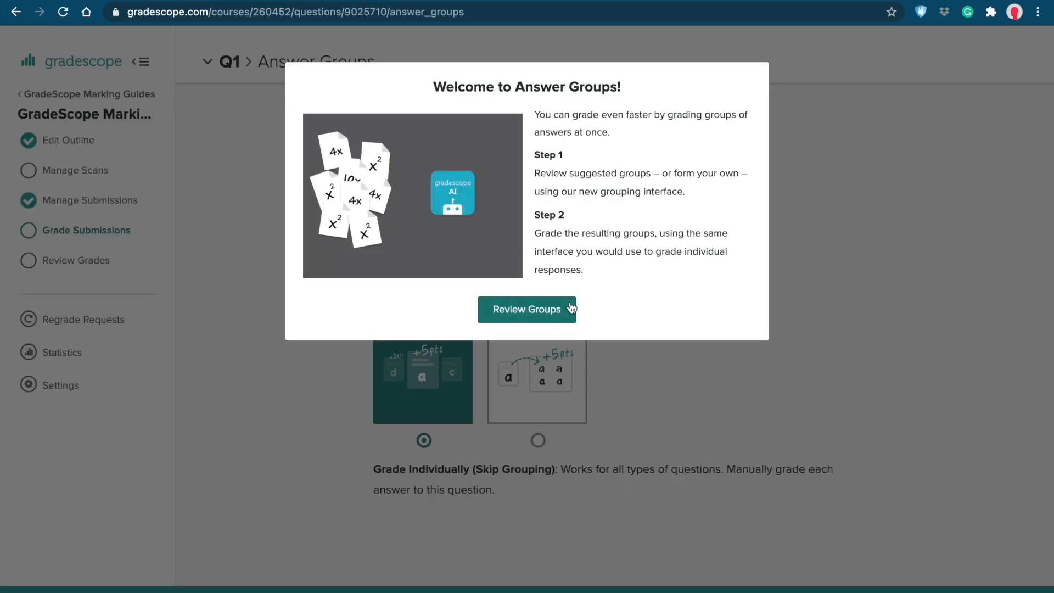
Step: Start grading Part 1 individually, applying that grading method to all other questions, and show the submission page with the multiple-choice answers
click(571, 308)
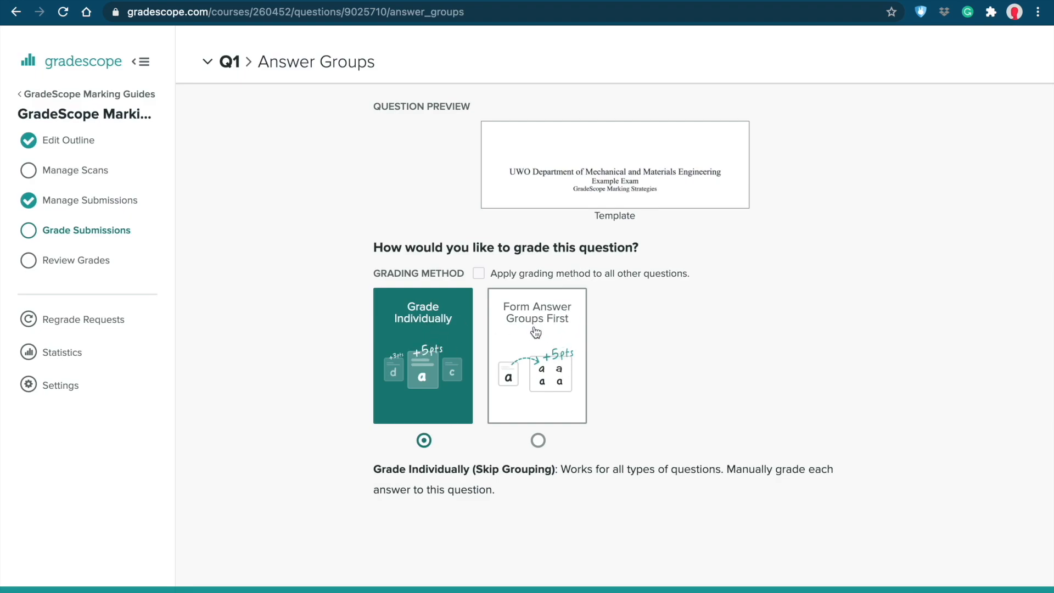
click(479, 274)
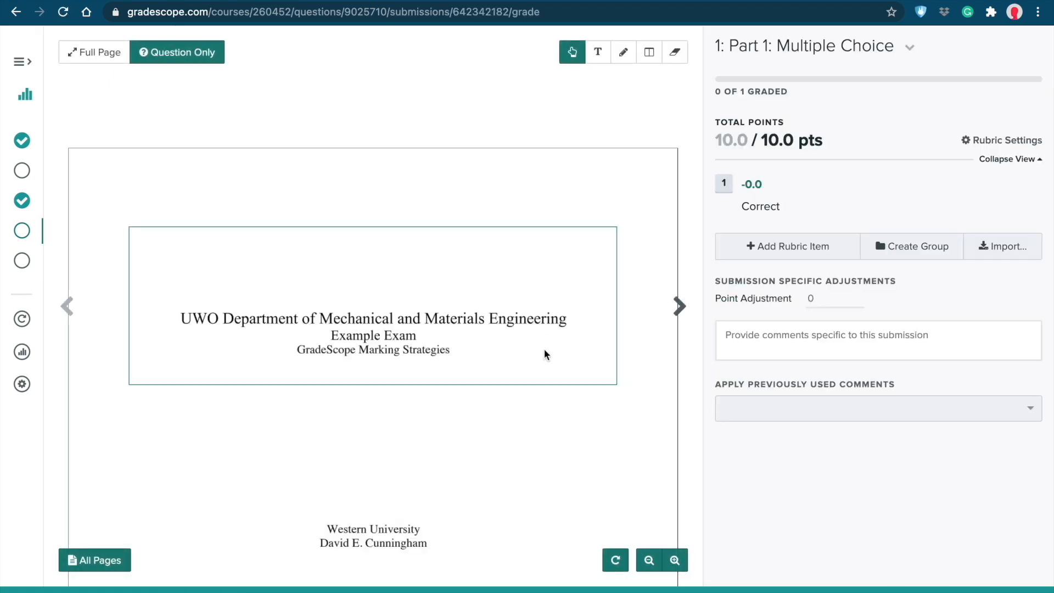
click(682, 308)
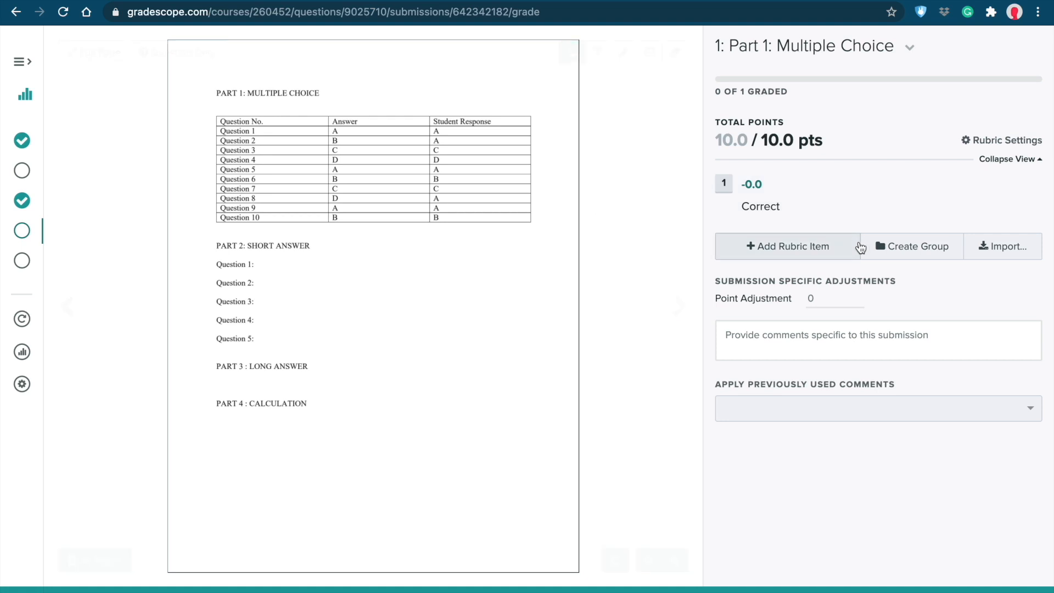
Step: Create a rubric group named "Questions 1-5" at the start of the rubric and delete the default Correct item
click(890, 250)
drag(815, 247, 812, 176)
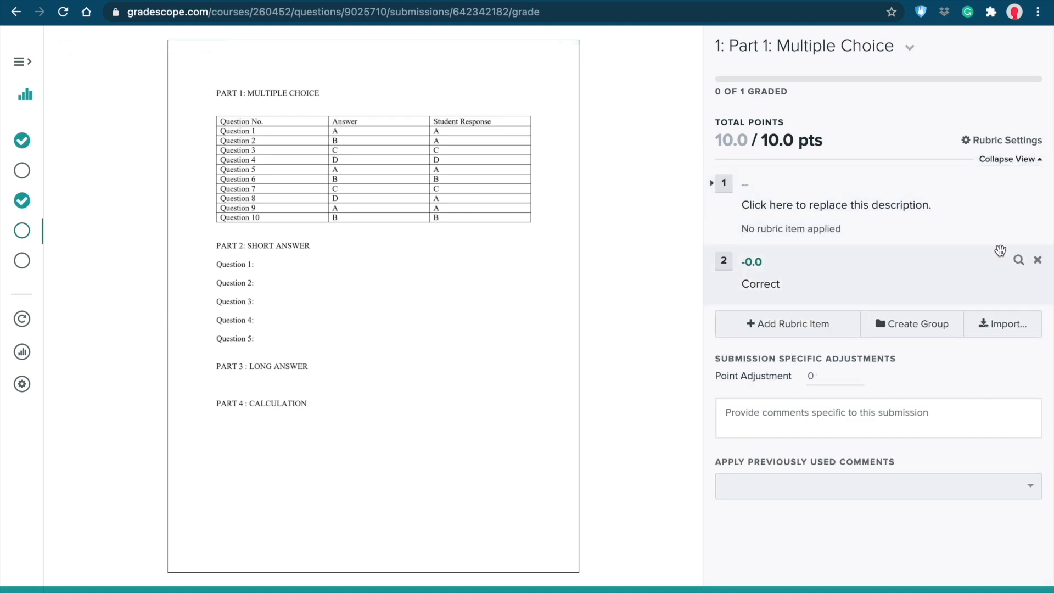
click(1038, 260)
click(411, 205)
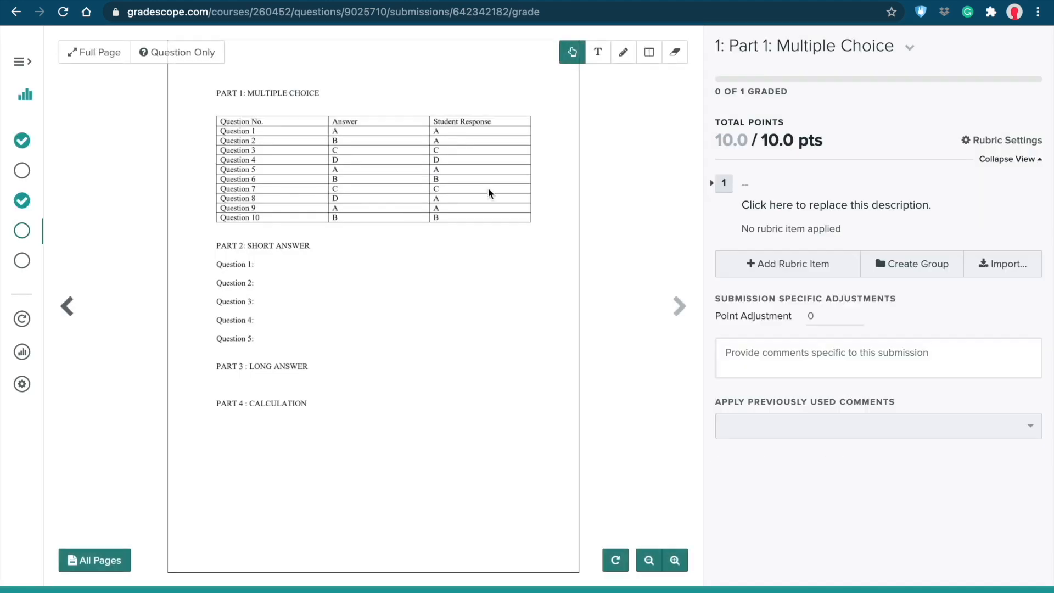
click(784, 205)
text(Questions 1-5)
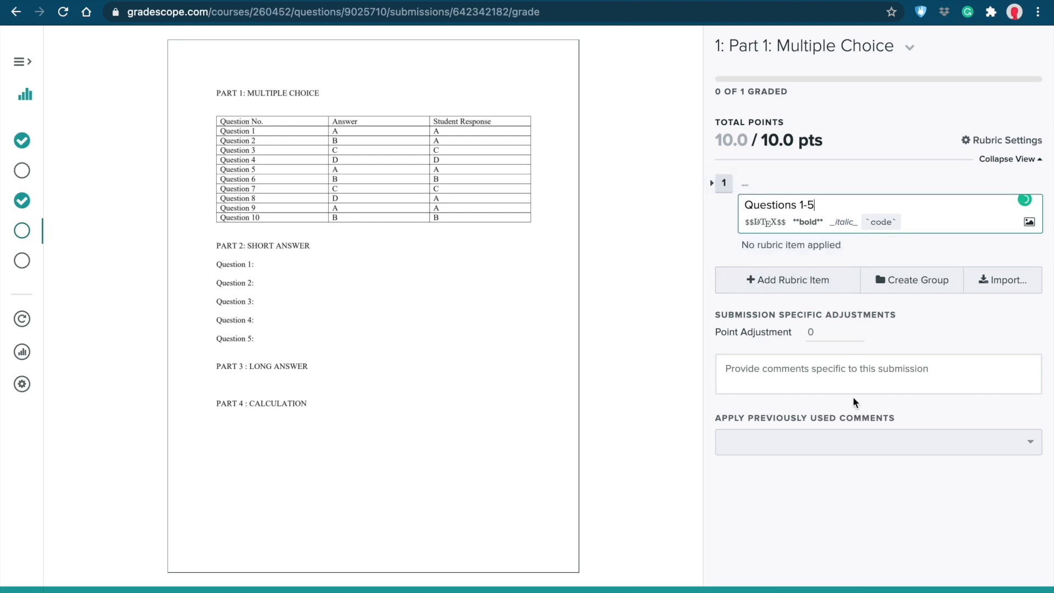
click(830, 367)
Step: Fill the Questions 1-5 group with five rubric items described as Q1, Q2, Q3, Q4 and Q5
click(781, 265)
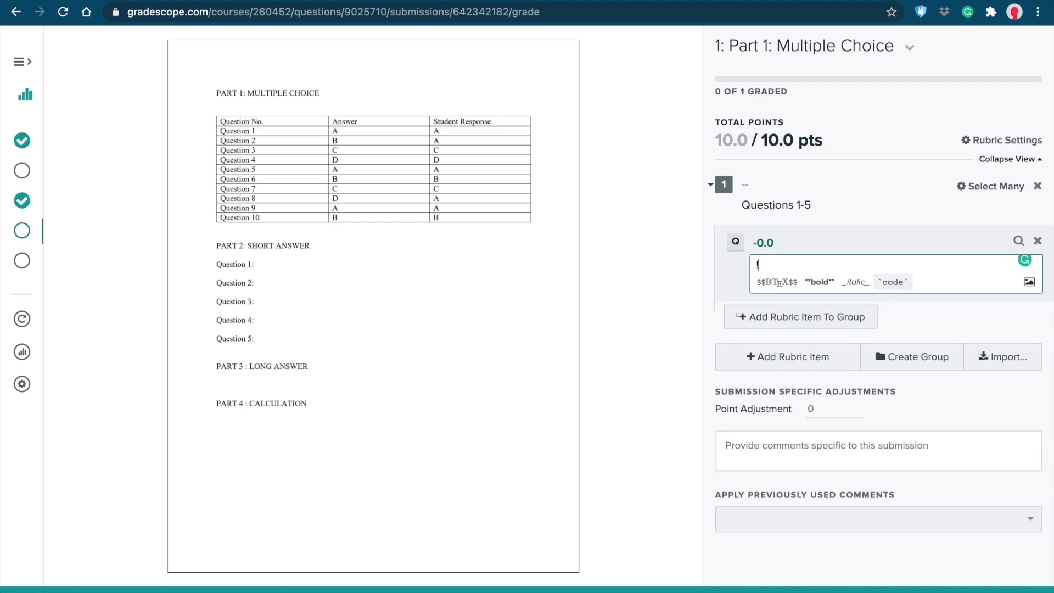
text(Q)
click(780, 316)
text(Q)
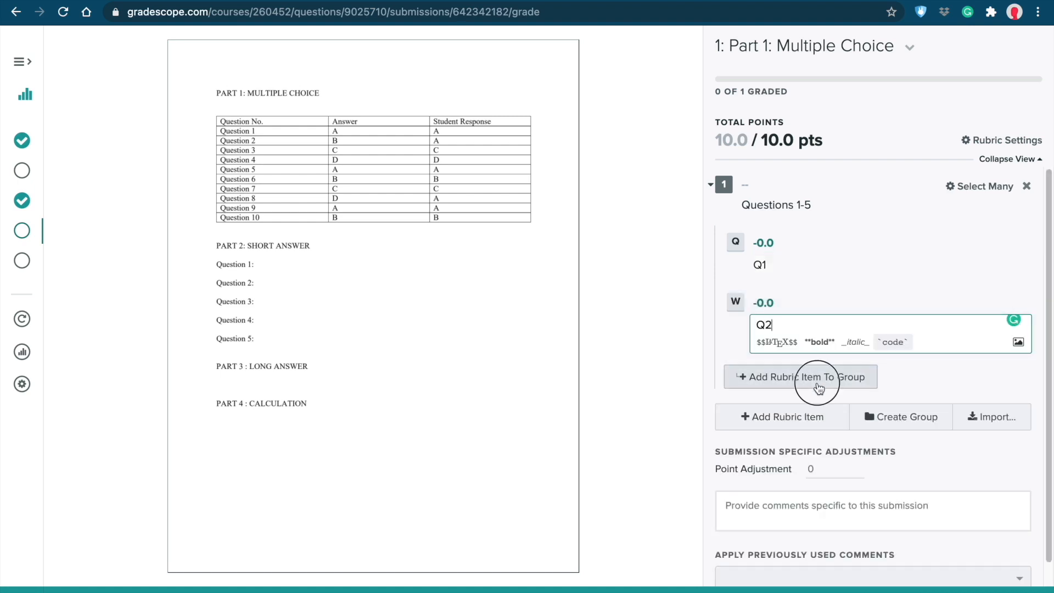
click(819, 384)
text(Q3)
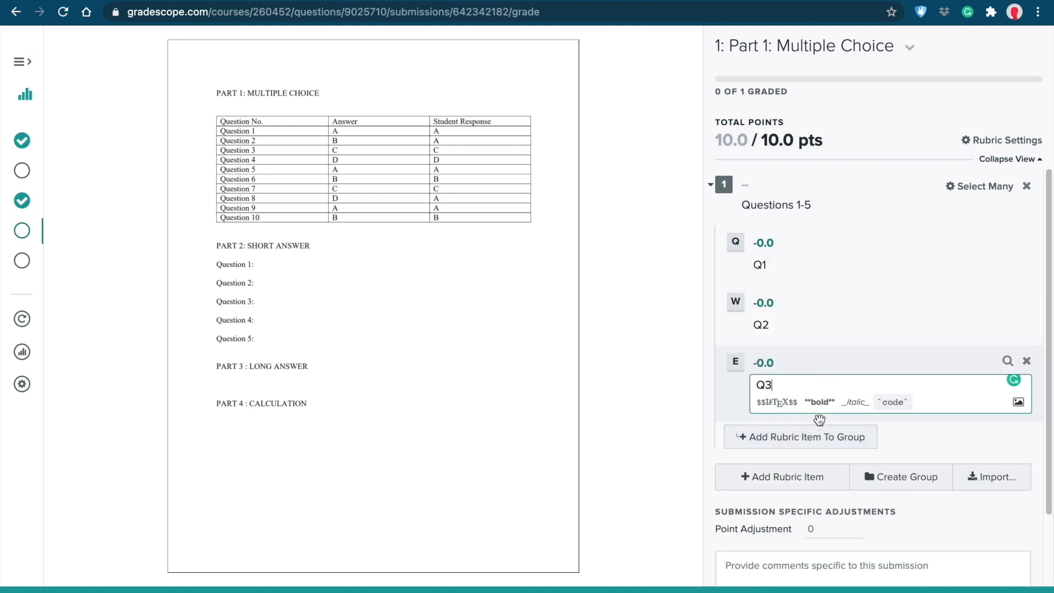
click(812, 438)
text(Q4)
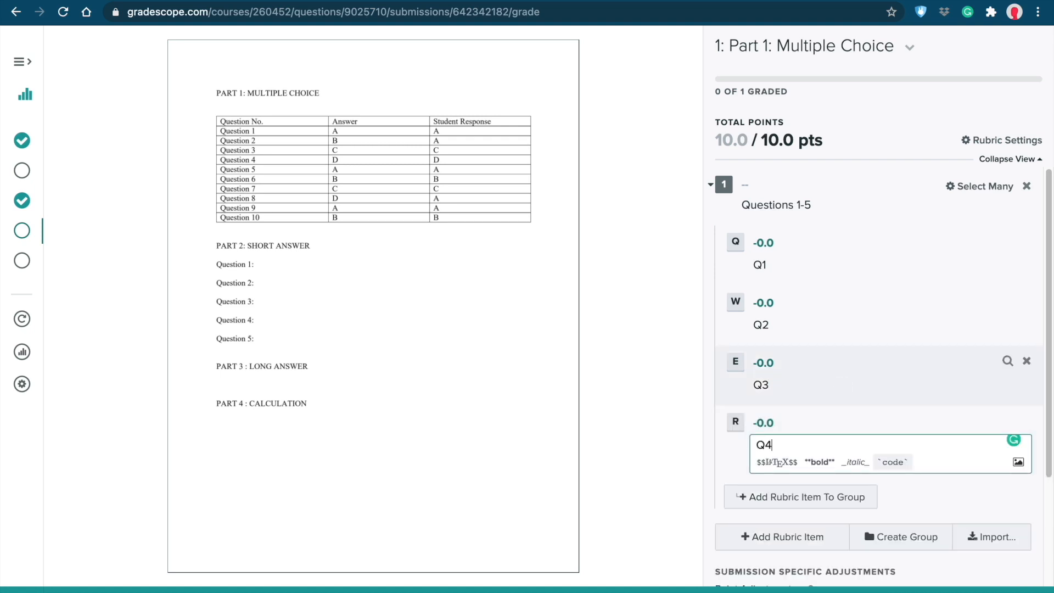
click(819, 497)
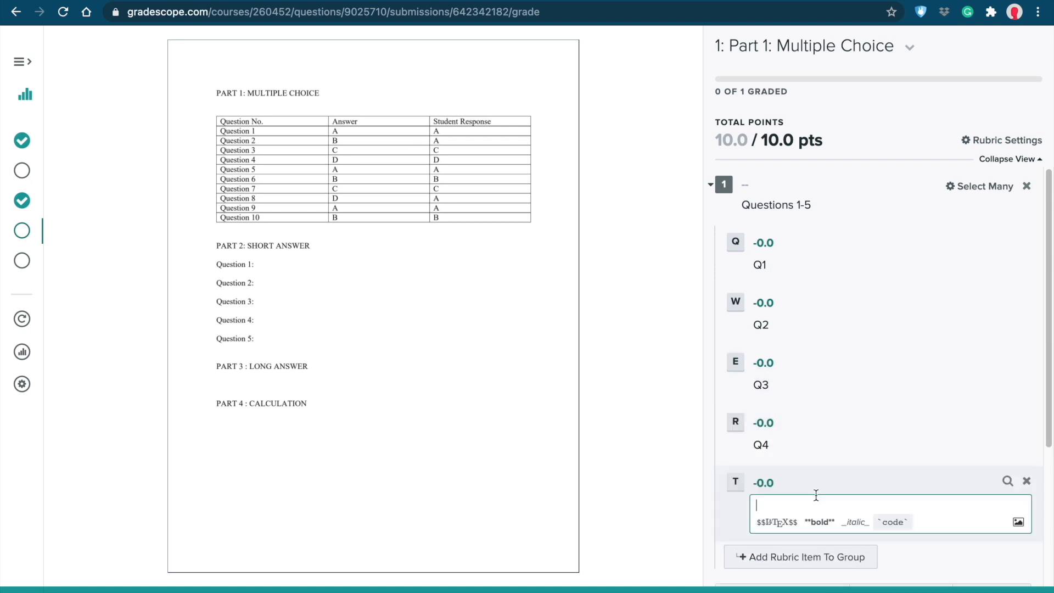
text(Q5)
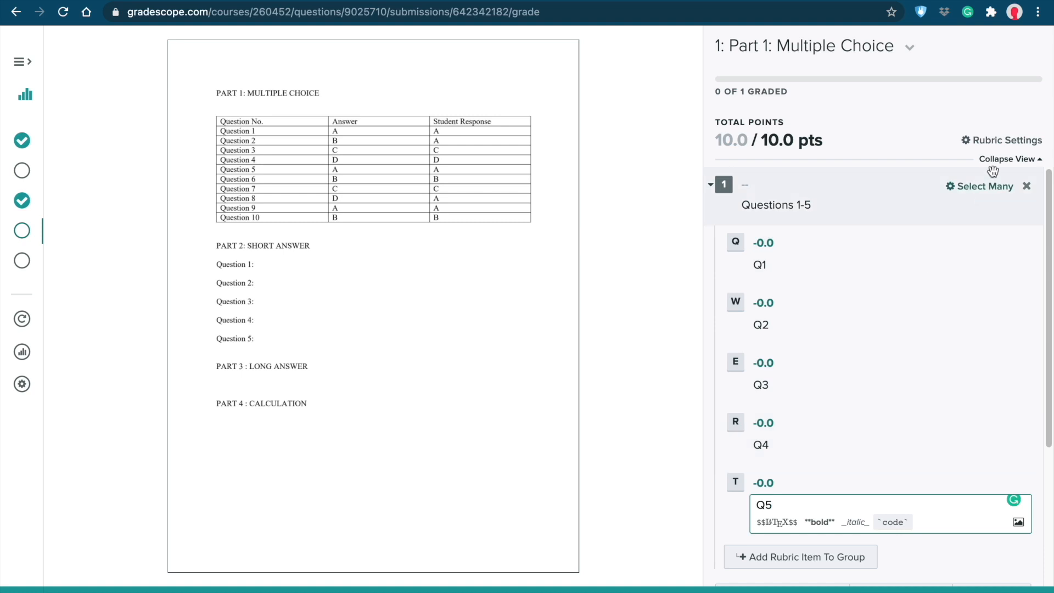
Step: Set this question's rubric type to Positive Scoring and save the rubric options
click(1008, 141)
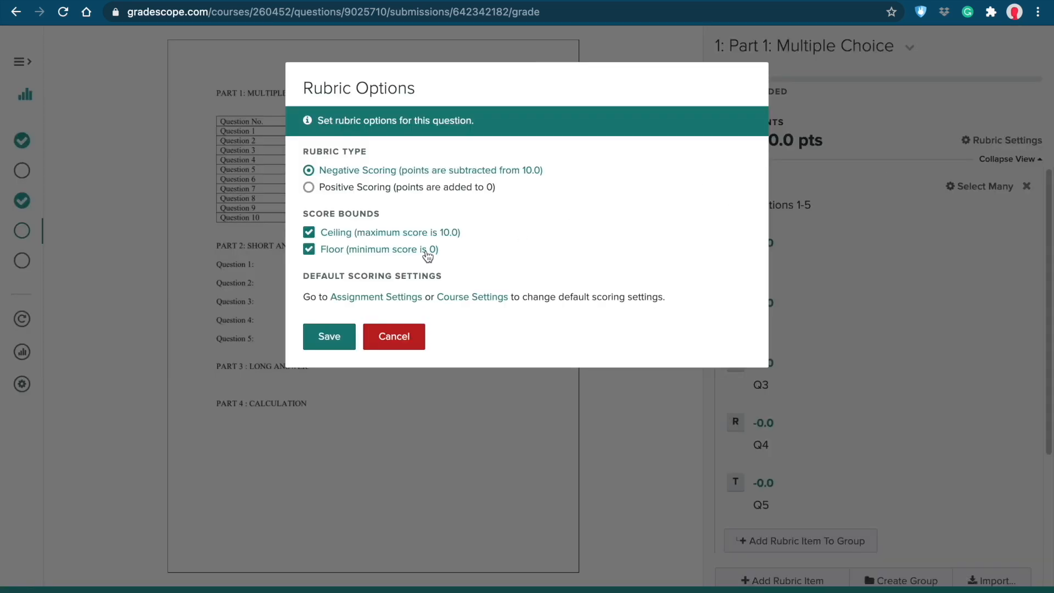
click(309, 189)
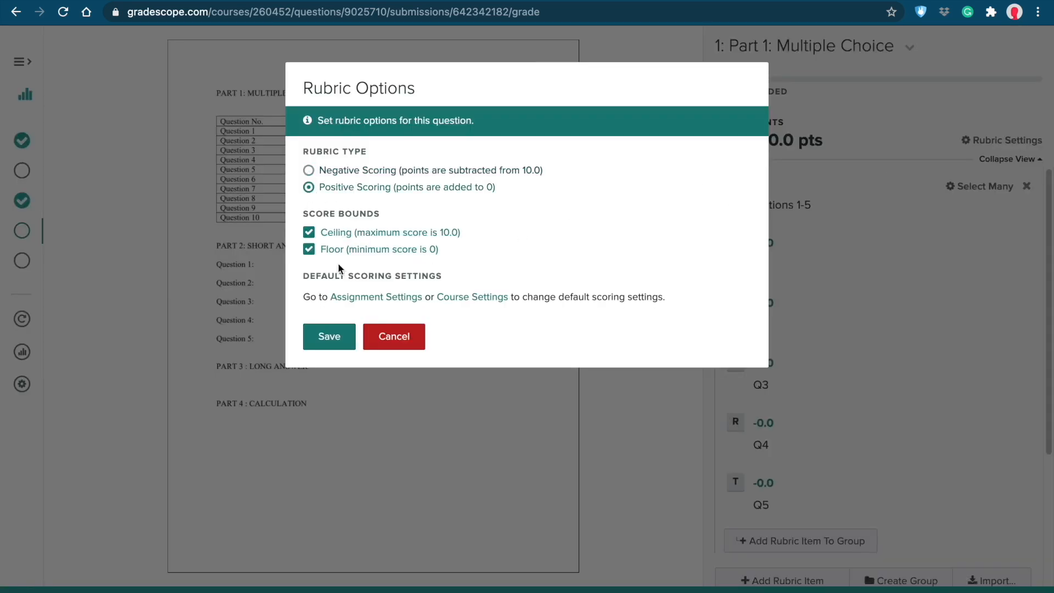
click(330, 338)
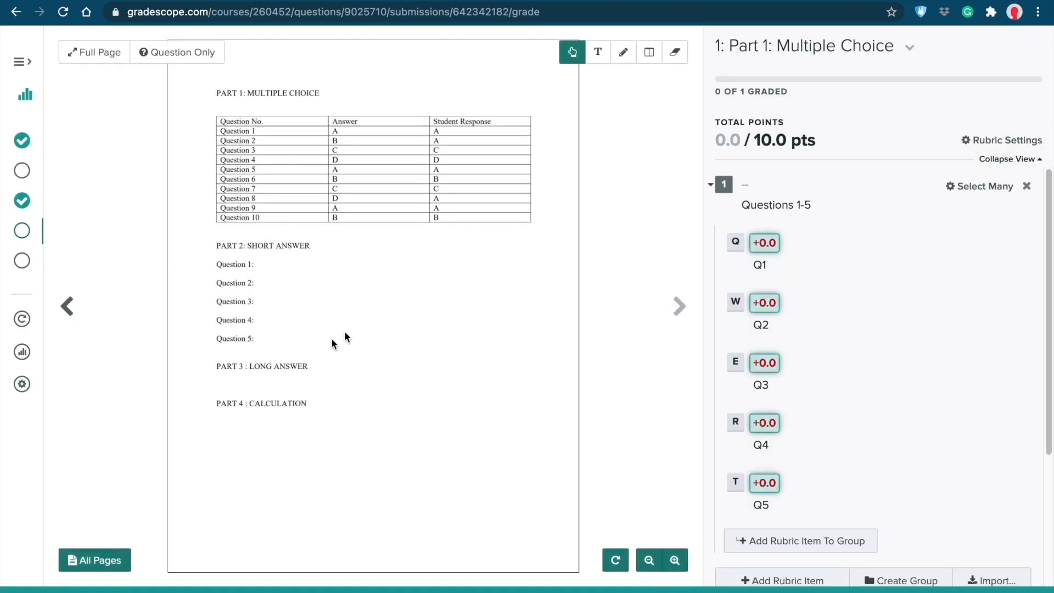
Step: Set the value of each rubric item from Q1 to Q5 to 1 point
click(772, 247)
text(1)
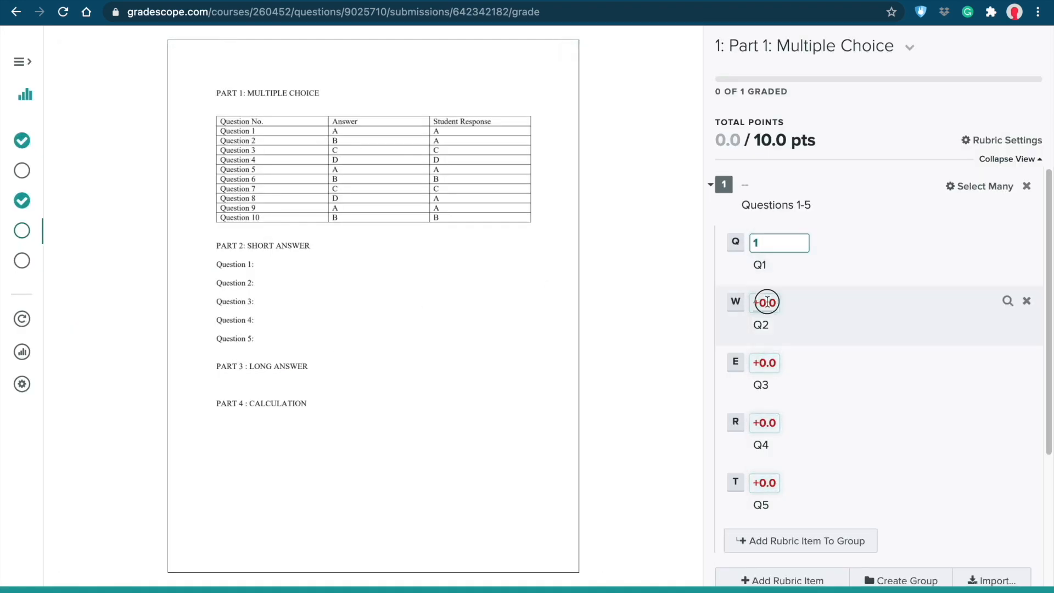
click(766, 303)
text(1)
click(765, 363)
text(1)
click(767, 424)
text(1)
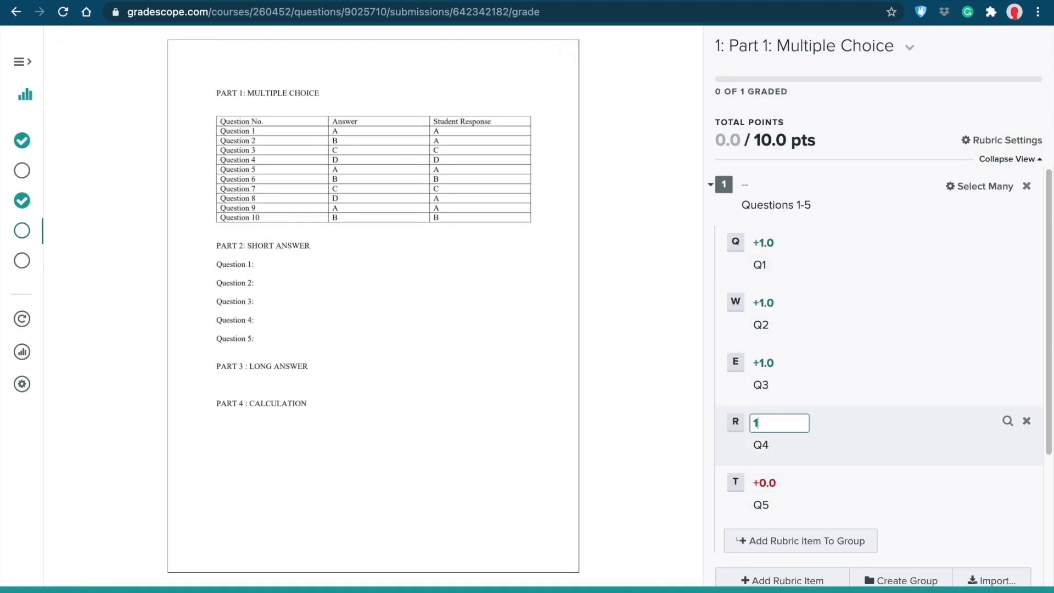
click(770, 483)
text(1)
click(778, 204)
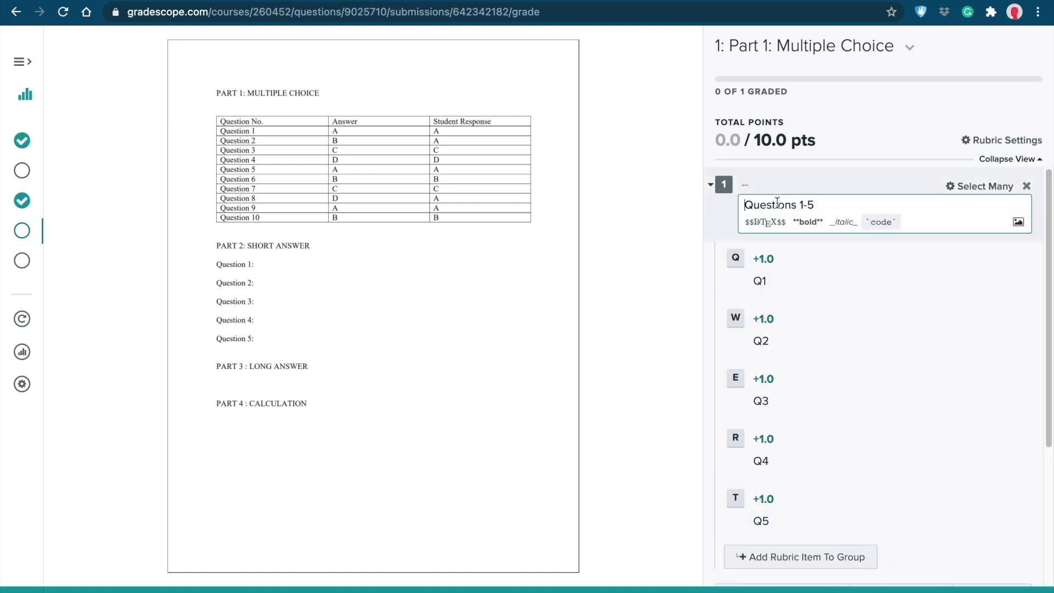
click(749, 185)
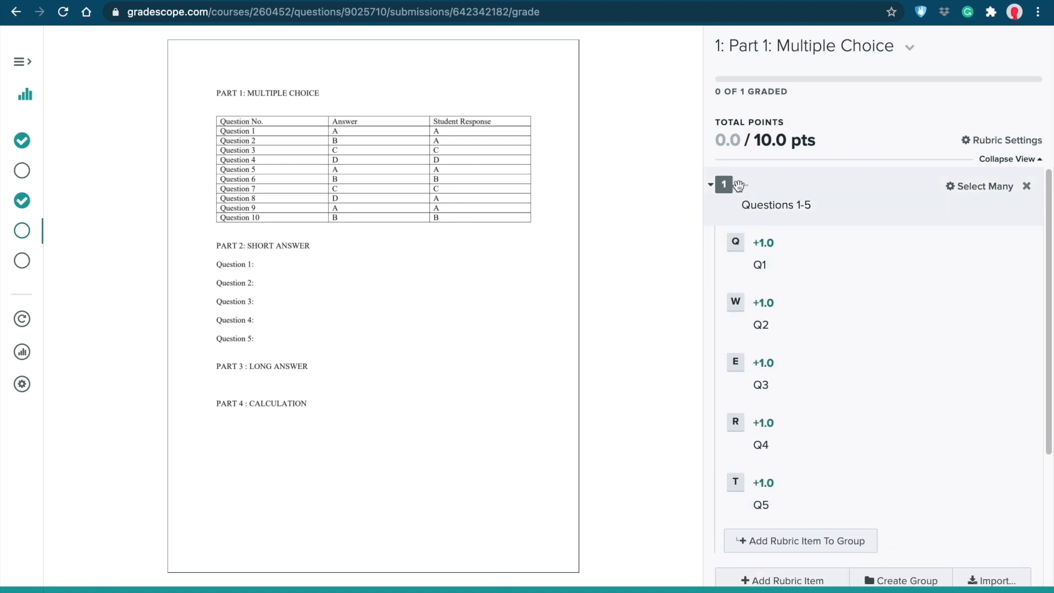
Step: Collapse the Questions 1-5 group and create a second rubric group named "Questions 6-10"
click(737, 187)
click(925, 266)
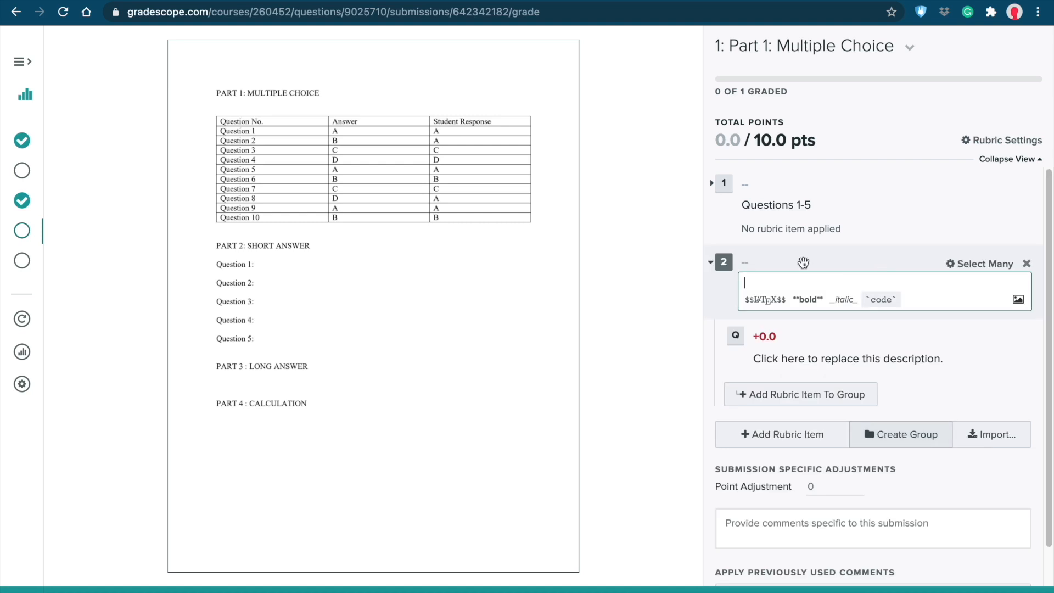
text(Questions 6)
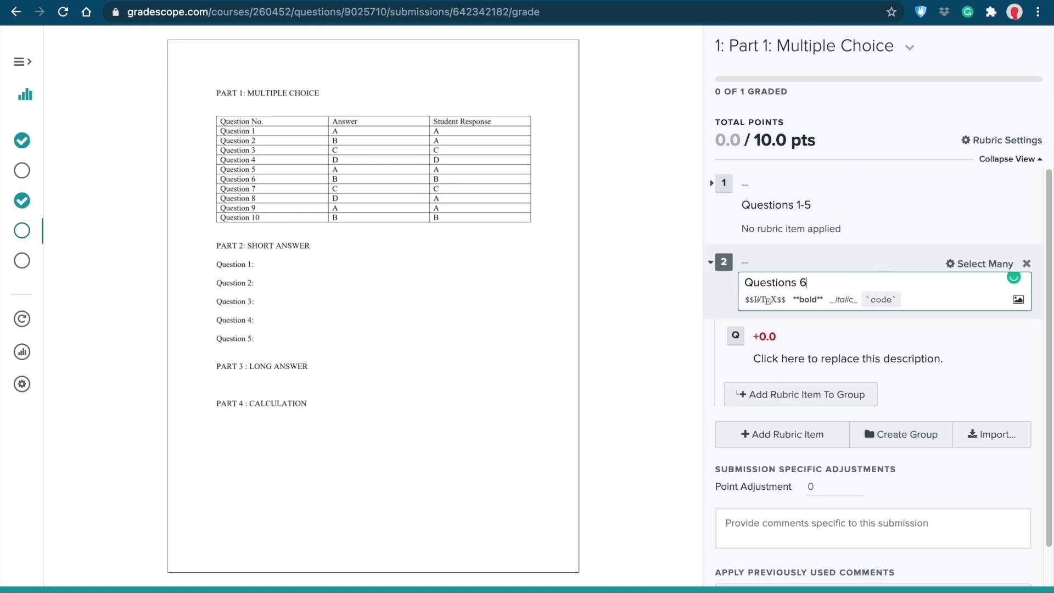
text(-10)
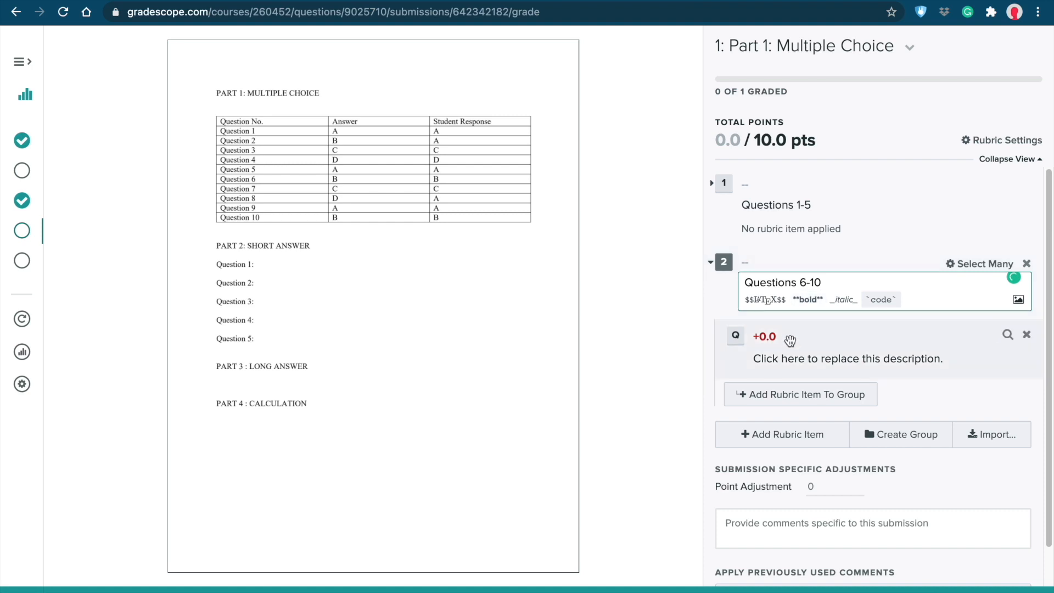
Step: Set the first item of the Questions 6-10 group to 1 point and describe it as Q6
click(787, 360)
click(769, 320)
text(1)
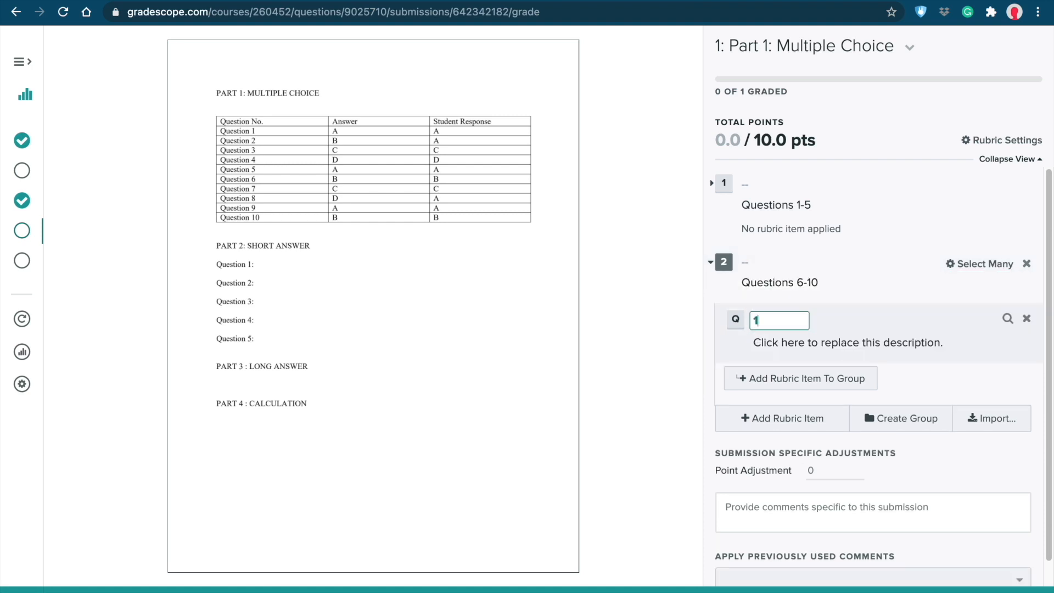
click(792, 337)
text(Que)
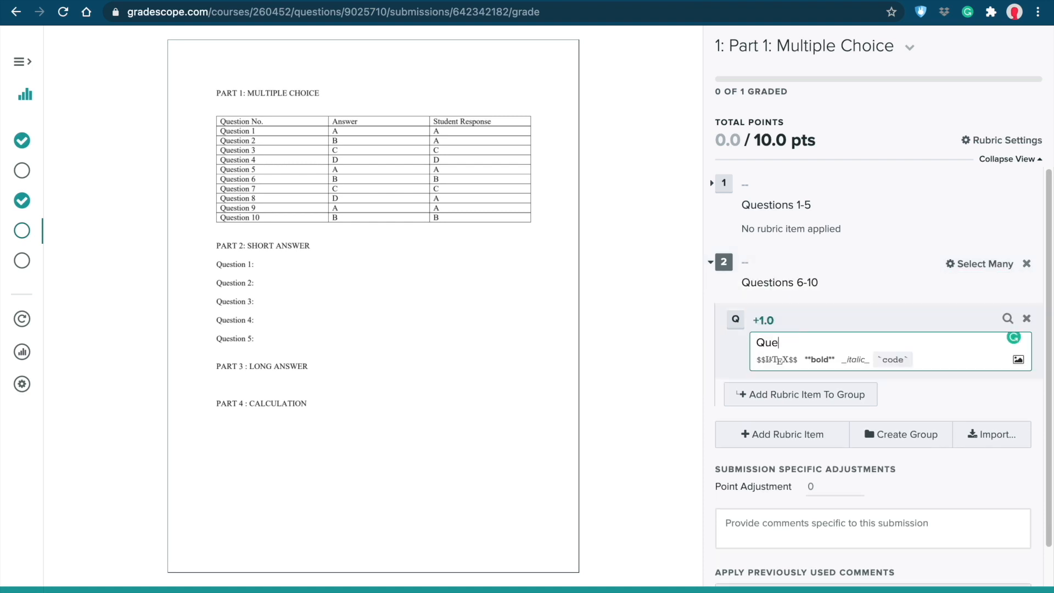
Step: Add four more rubric items to the Questions 6-10 group, described as Q7, Q8, Q9 and Q10
click(780, 380)
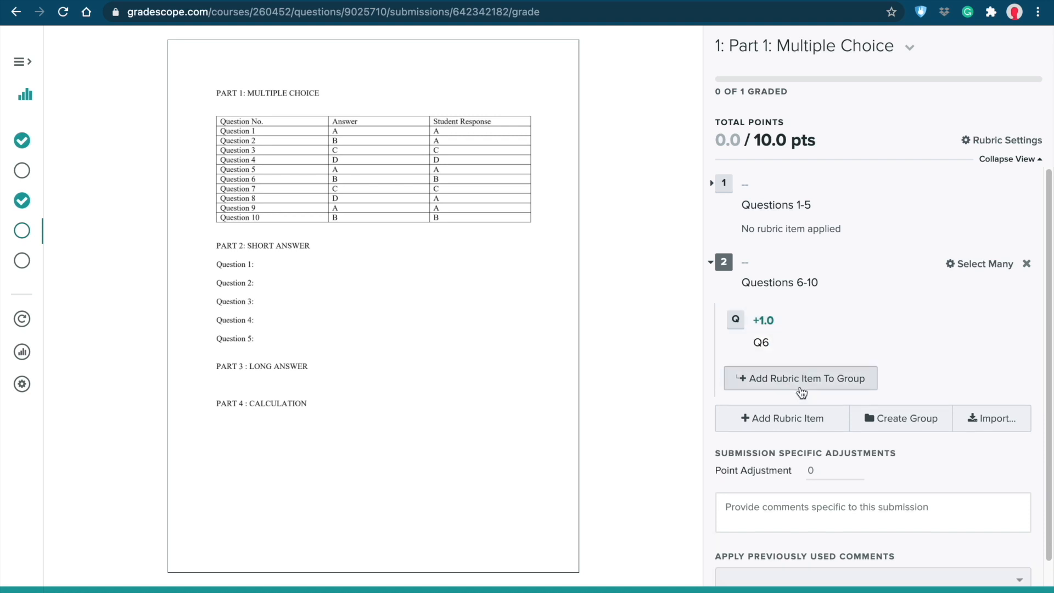
text(Q7)
click(802, 459)
text(Q8)
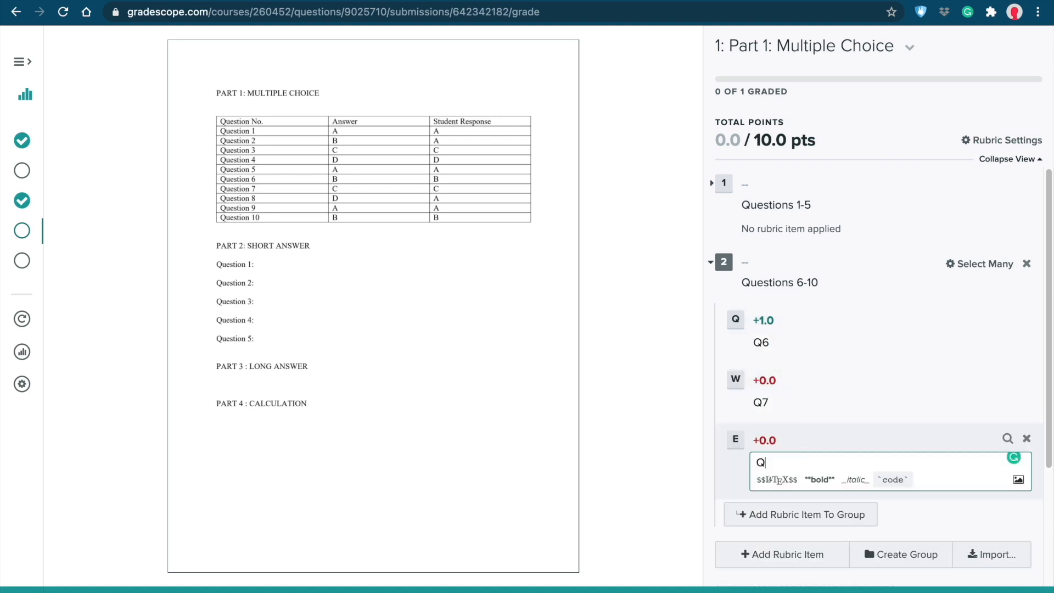
click(812, 511)
text(Q9)
scroll(810, 504, down, 2)
click(799, 527)
text(Q10)
Step: Set the Q7, Q8, Q9 and Q10 rubric items to 1 point each and collapse their group
click(759, 336)
text(1)
click(765, 392)
text(1)
click(766, 452)
text(1)
click(764, 512)
text(1)
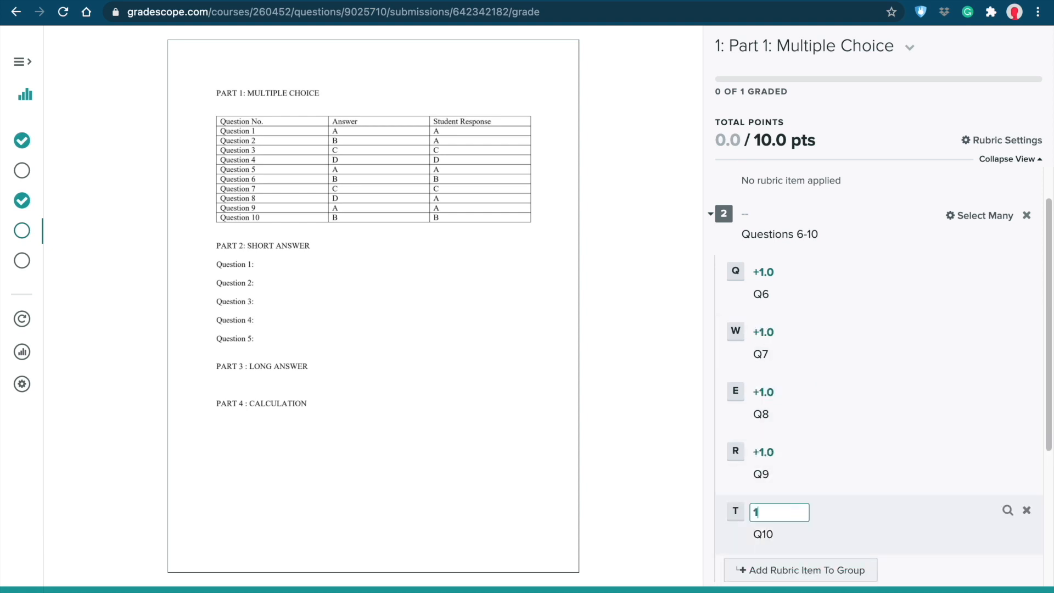
click(723, 213)
Step: Expand the Questions 1-5 group and apply the Q1, Q3, Q4 and Q5 rubric items for the student's correct answers
mouse_move(336, 144)
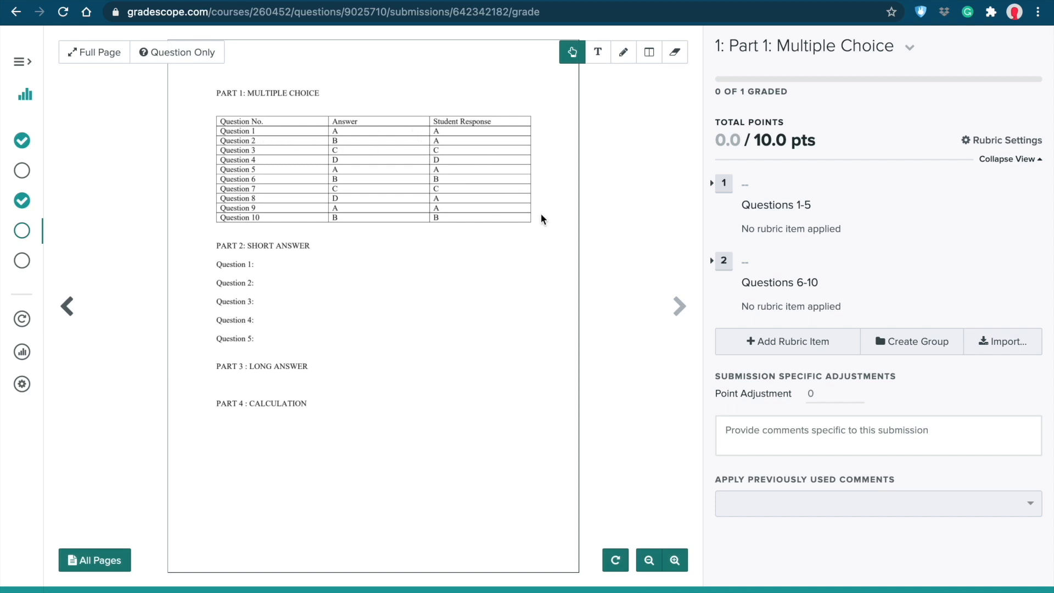
key(1)
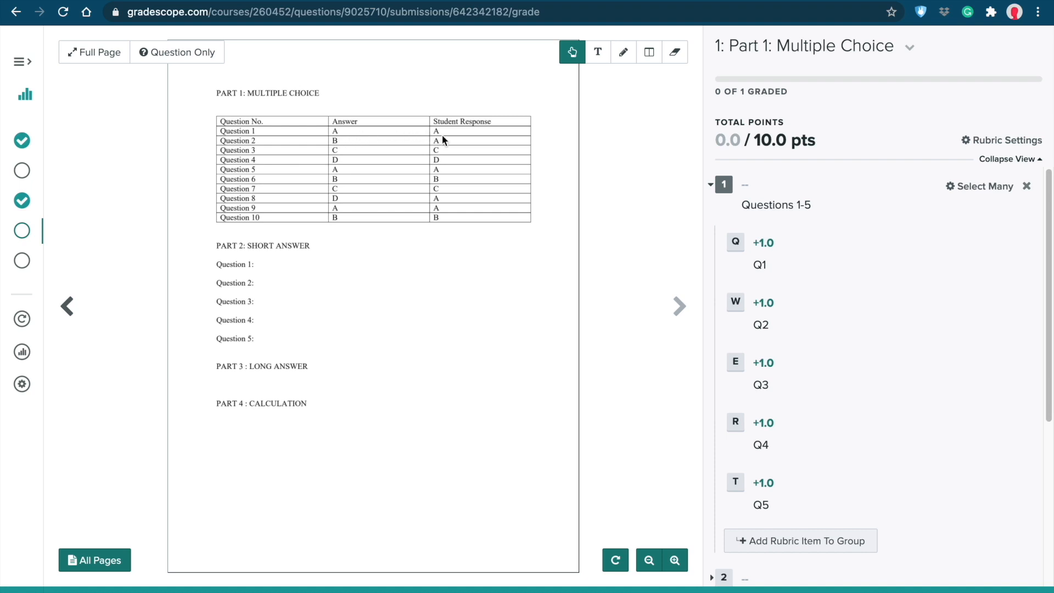
key(q)
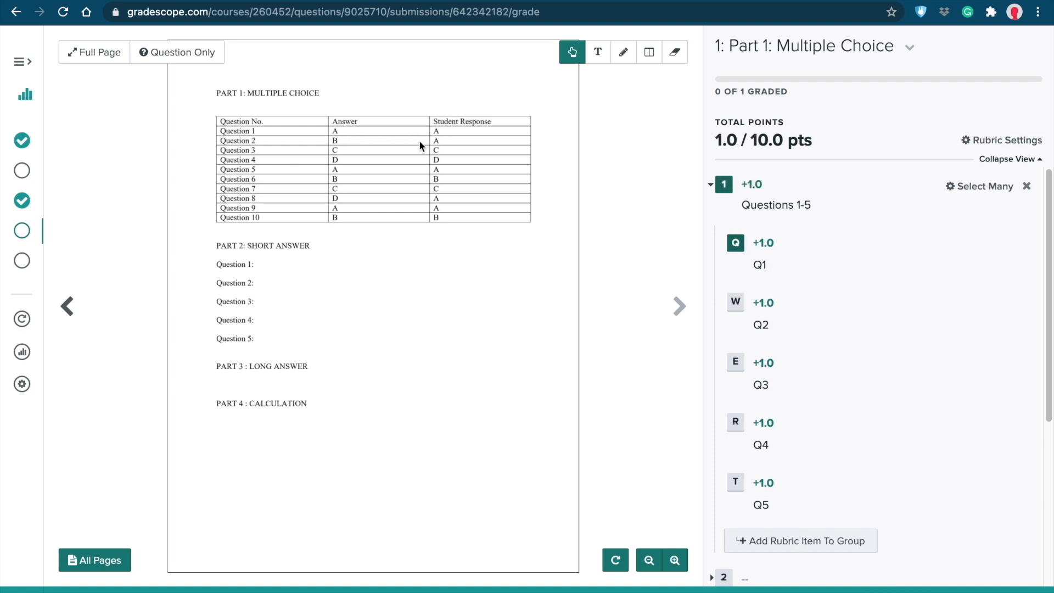
key(e)
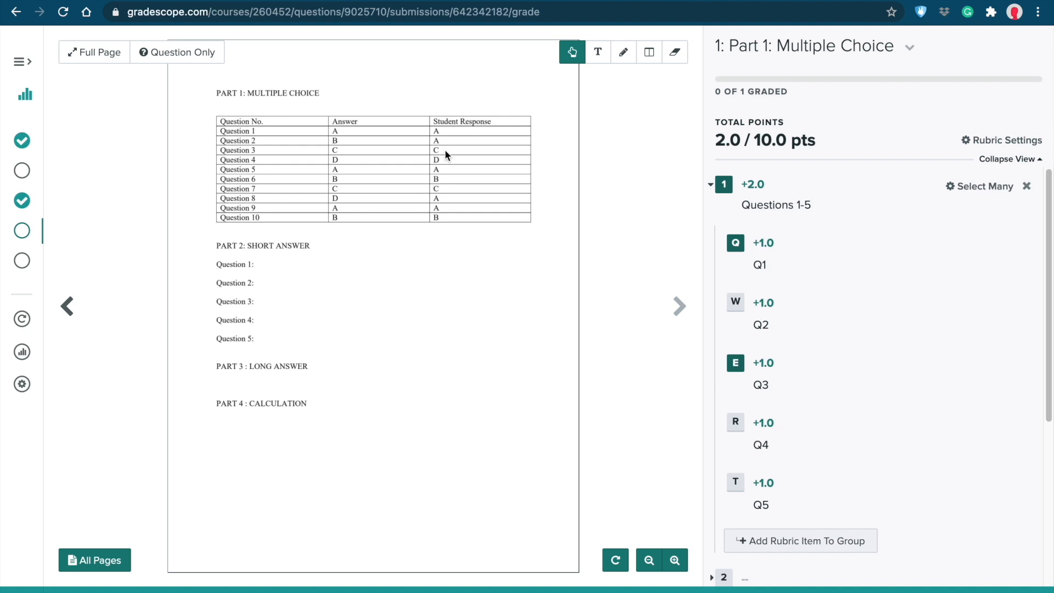
key(r)
key(t)
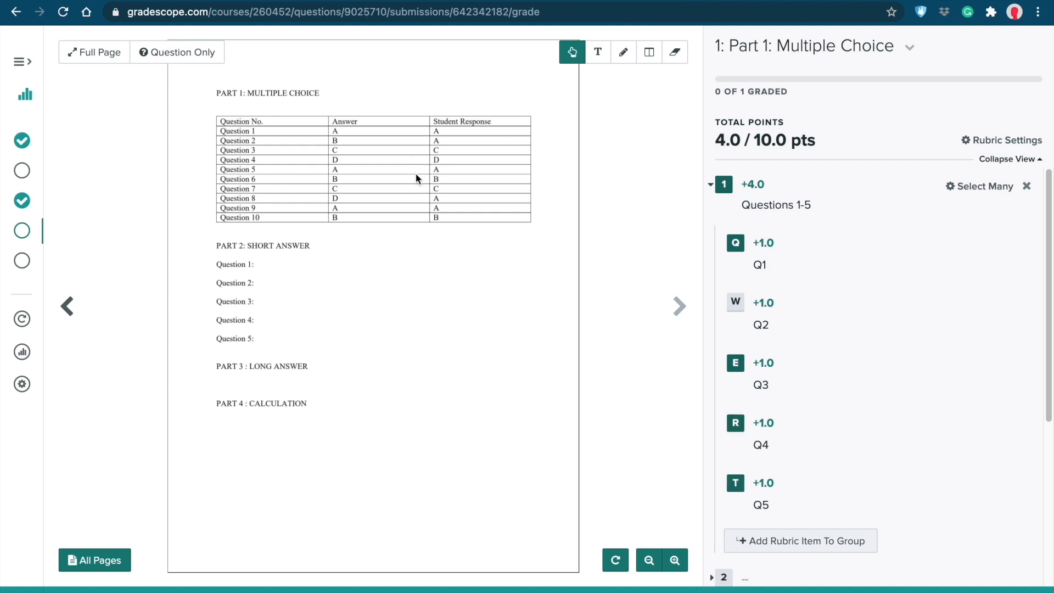
Step: Switch to the Questions 6-10 group and apply the Q6, Q7, Q9 and Q10 rubric items for the correct answers
key(1)
key(2)
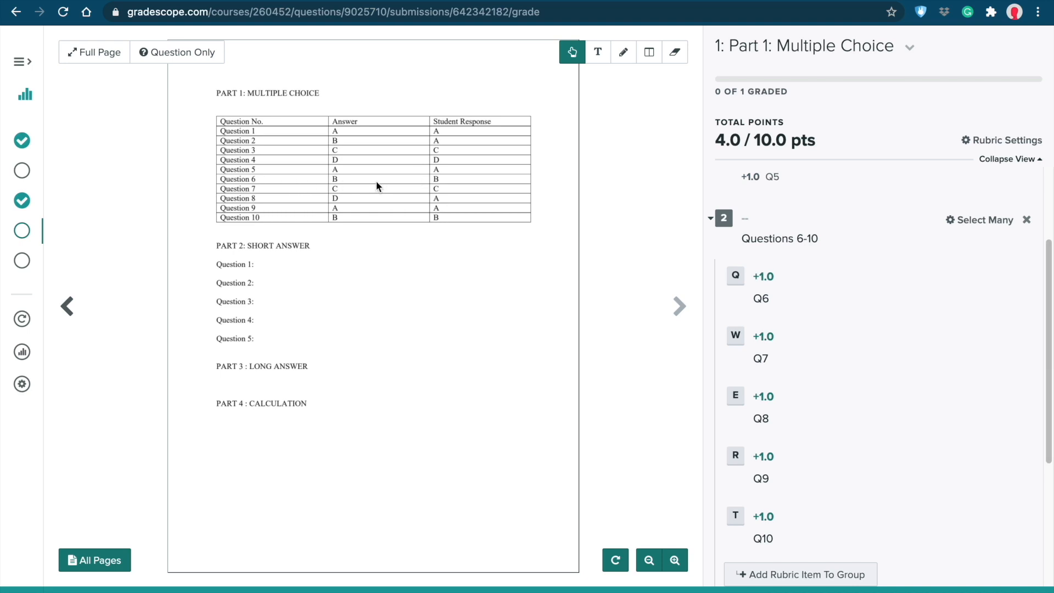
key(q)
key(w)
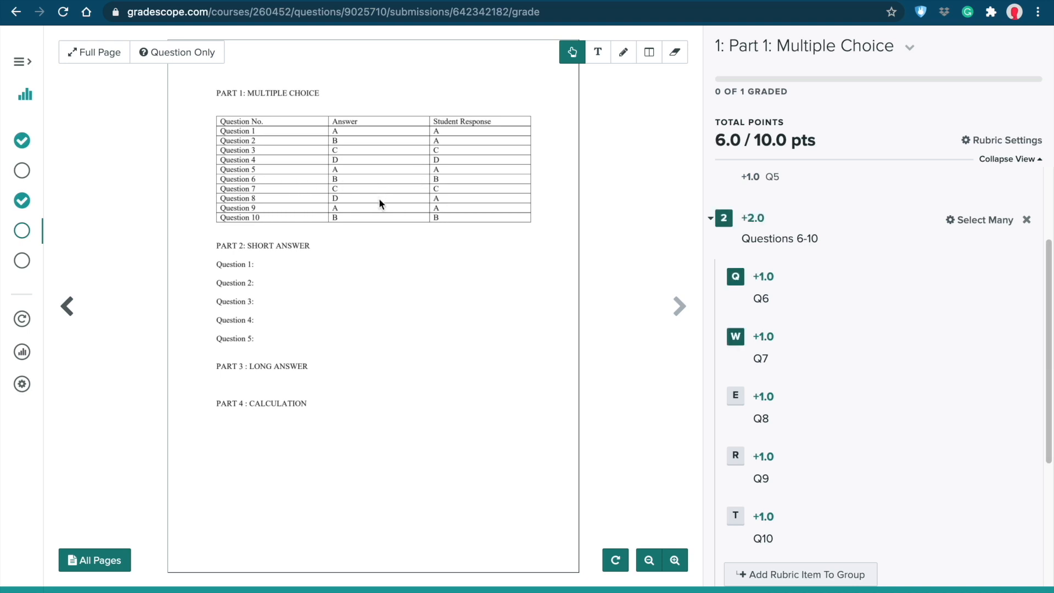
key(r)
key(t)
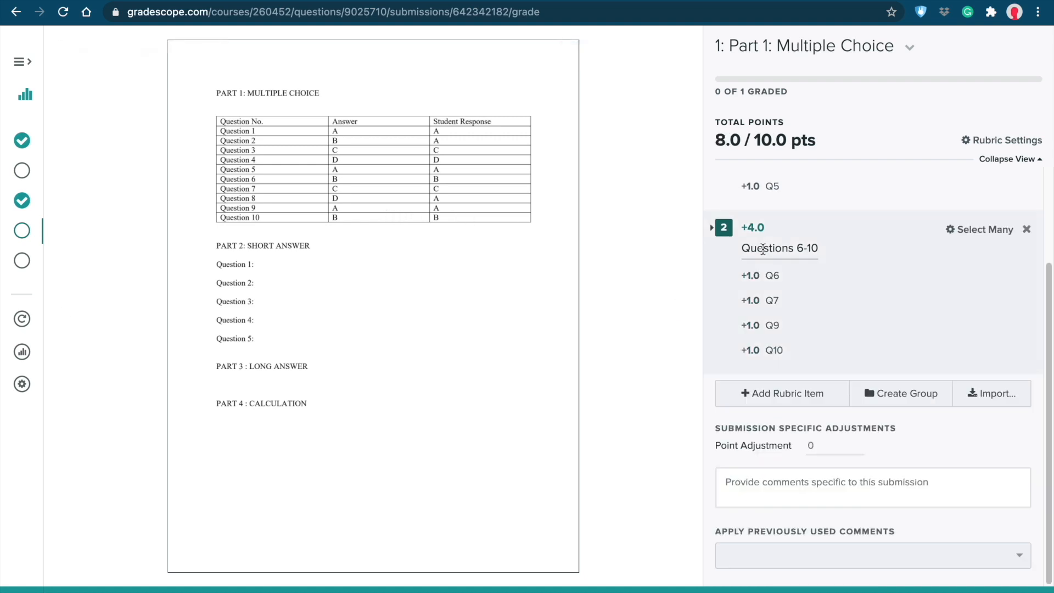
Step: Move on to grading Part 2: Short Answer and show the submission page that contains its questions
scroll(747, 253, up, 3)
mouse_move(583, 222)
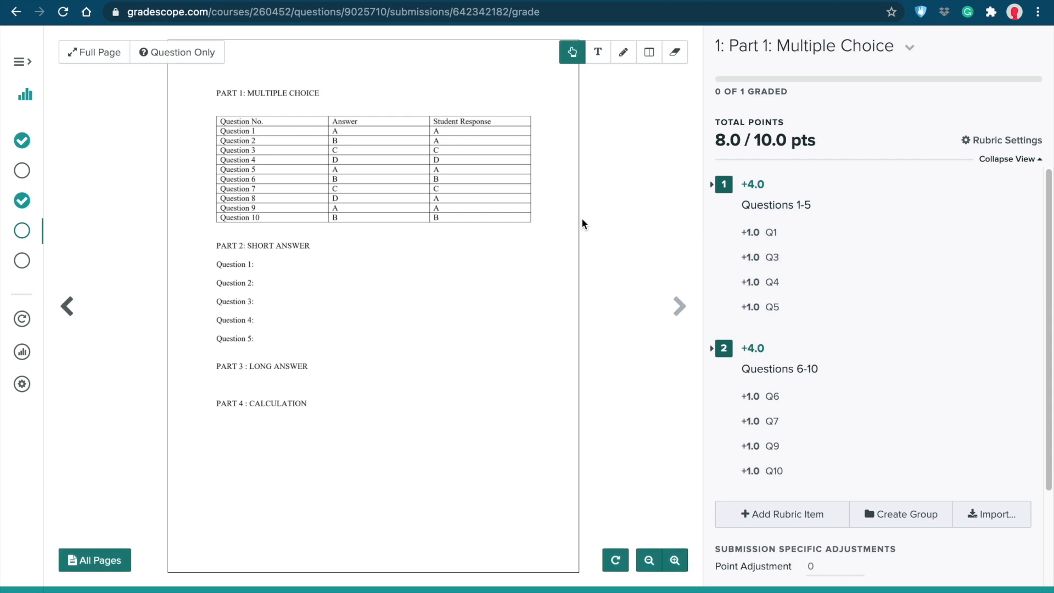
key(z)
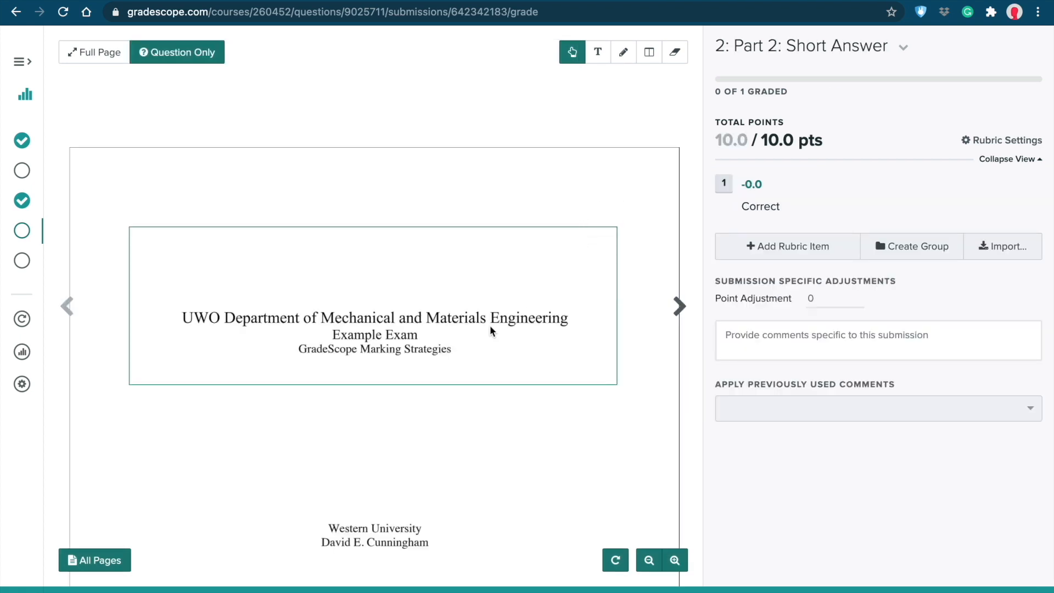
click(680, 306)
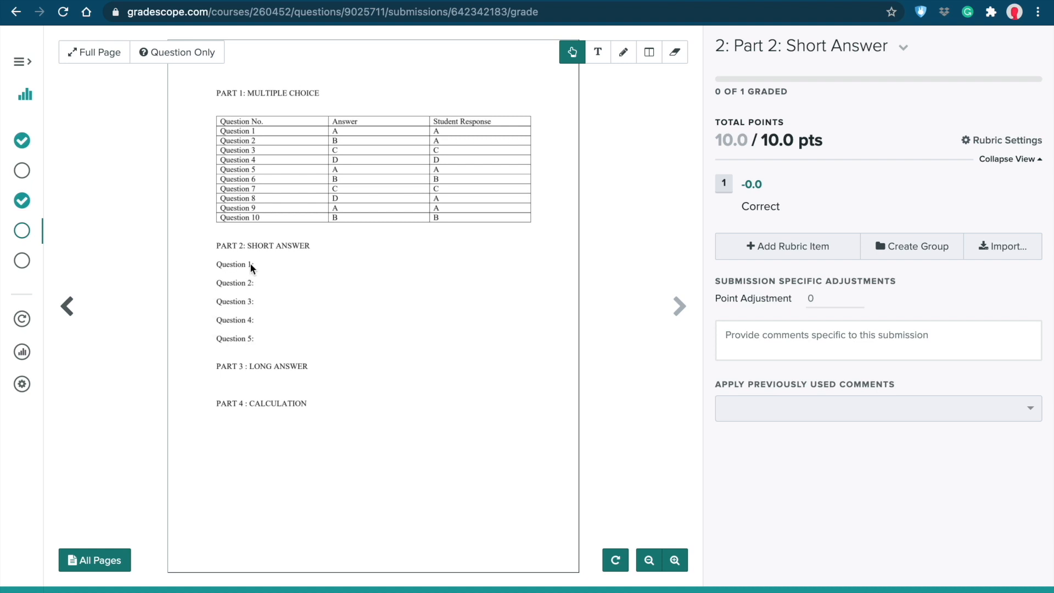
Step: Create a rubric group above the Correct item and name it Question 1
click(882, 246)
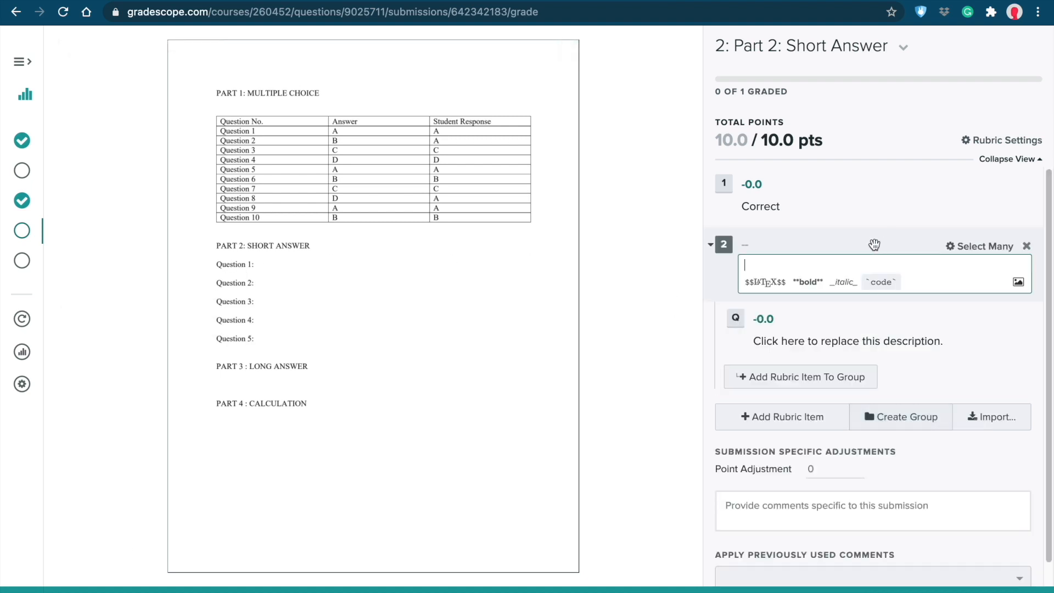
drag(873, 245, 870, 186)
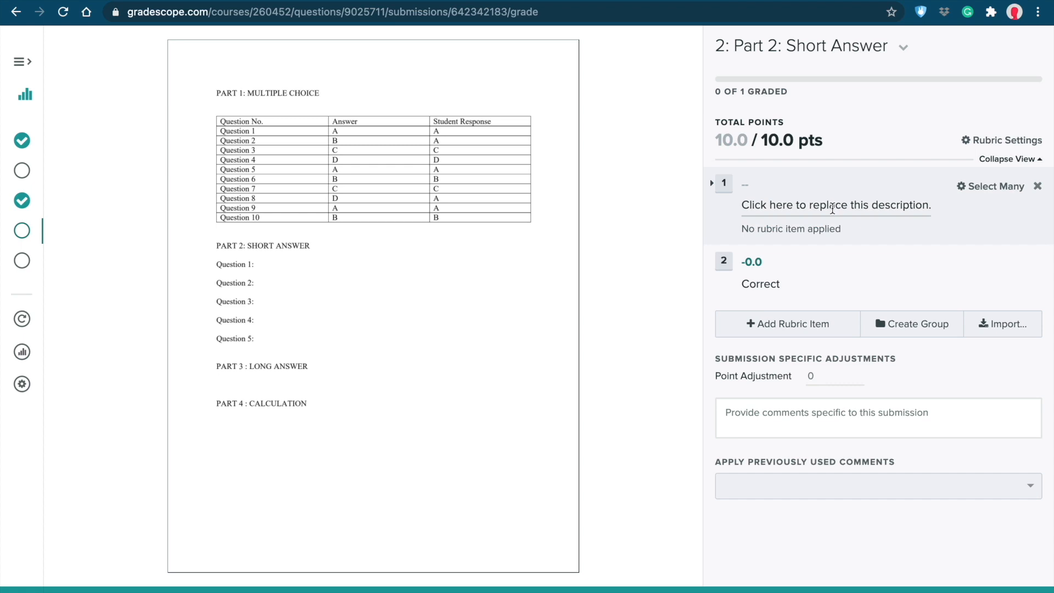
click(832, 205)
text(Question 1)
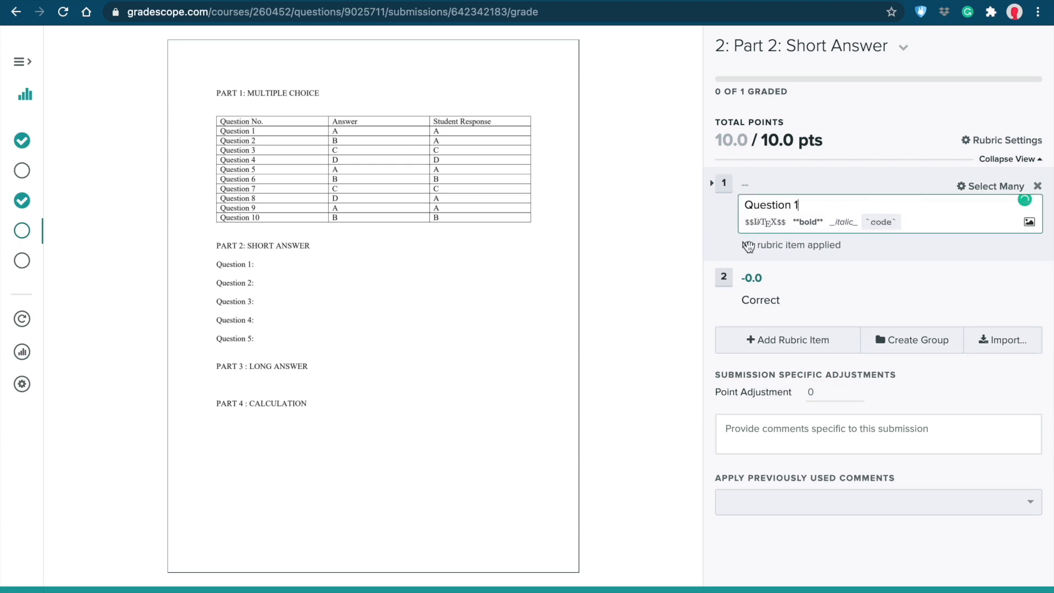
click(729, 247)
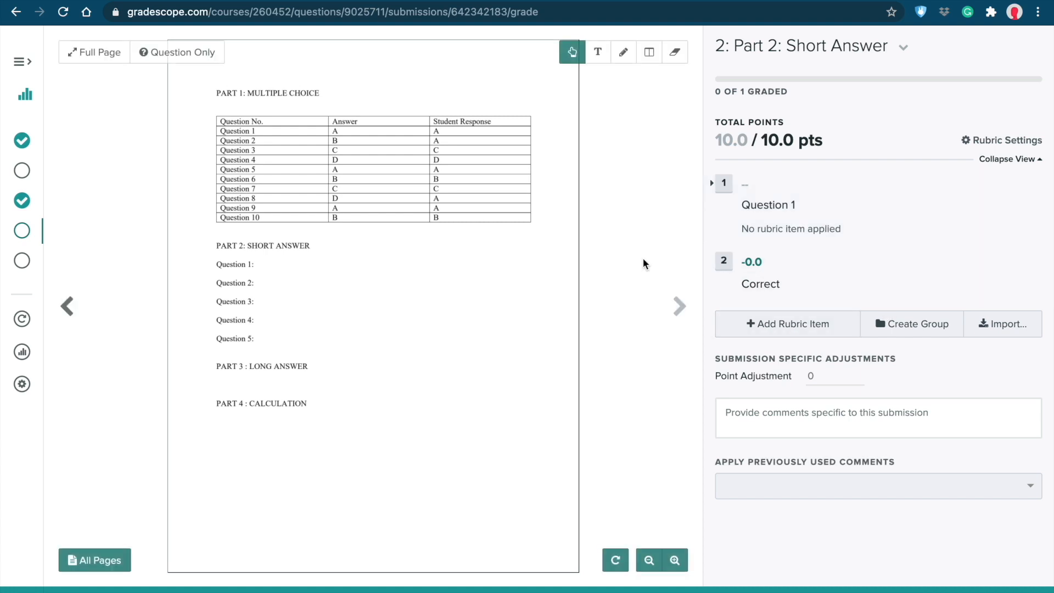
Step: Describe the Question 1 group's first item as "Exceeds Expectations: Student clearly explained _____, ______, and _____. Student also referenced _____."
key(1)
click(845, 268)
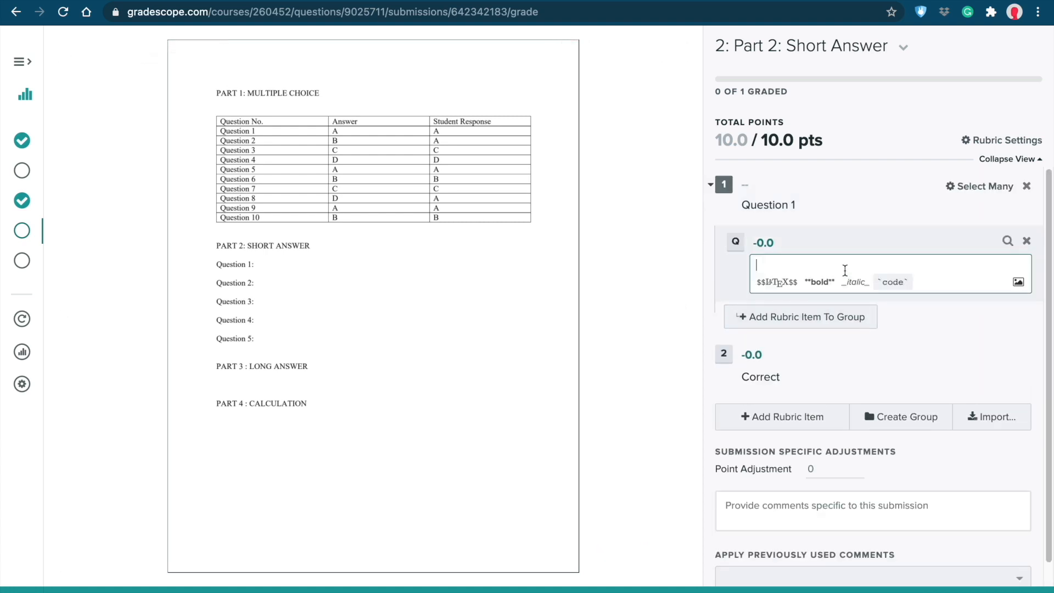
text(Exceeds Exp)
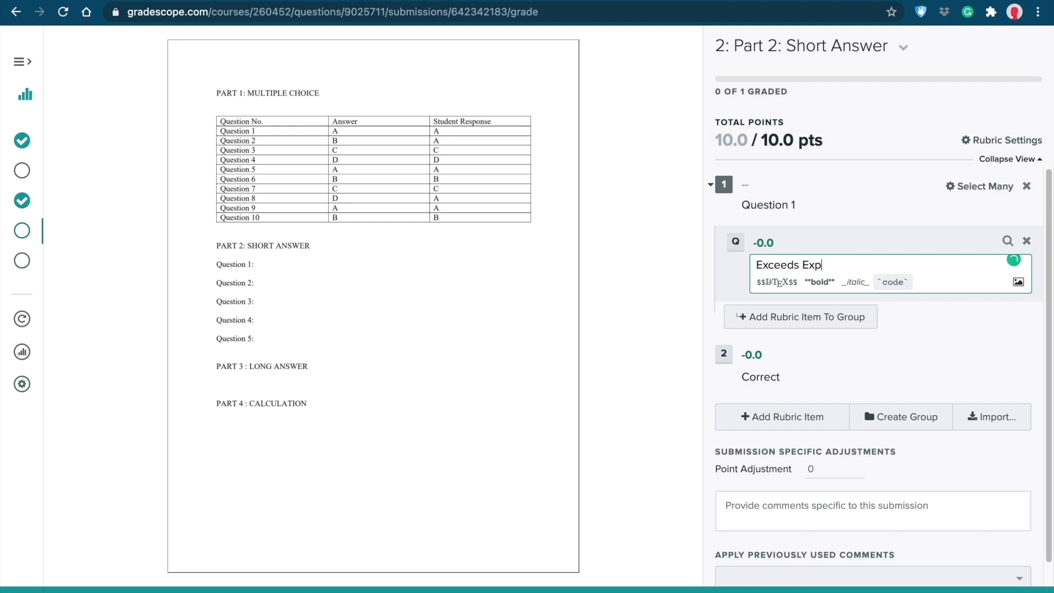
text(ectations: Student clearly explained _____)
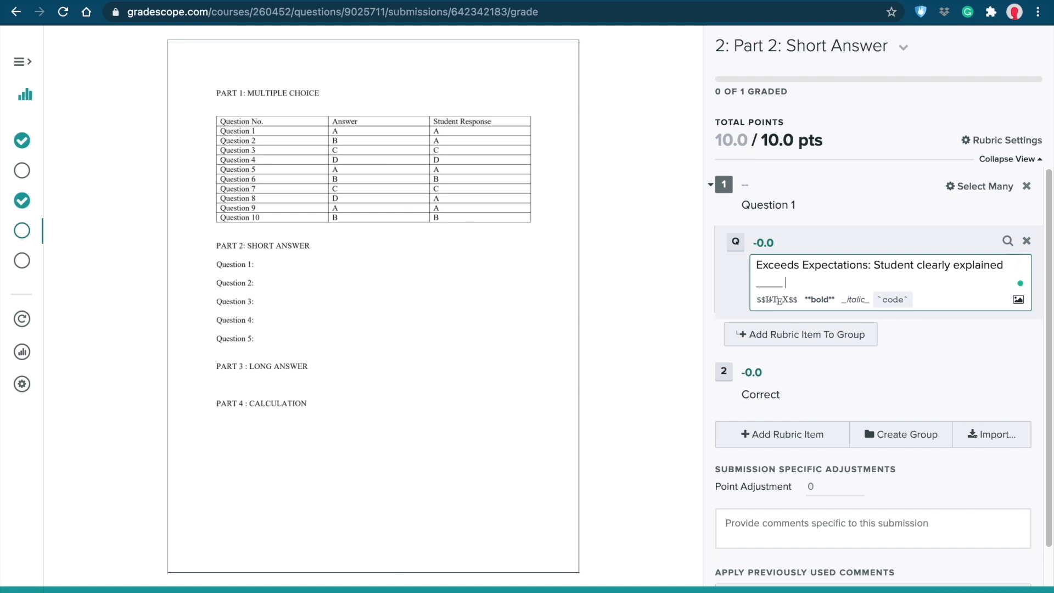
text(, ______, and )
text(_____. And )
text(so )
text(reference)
text(d __)
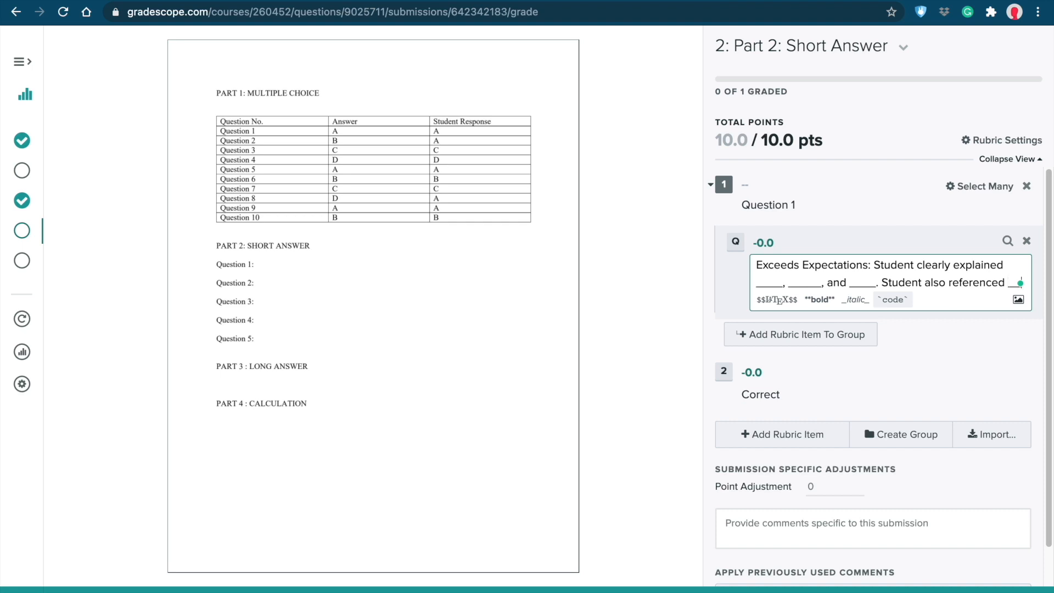
text(___.)
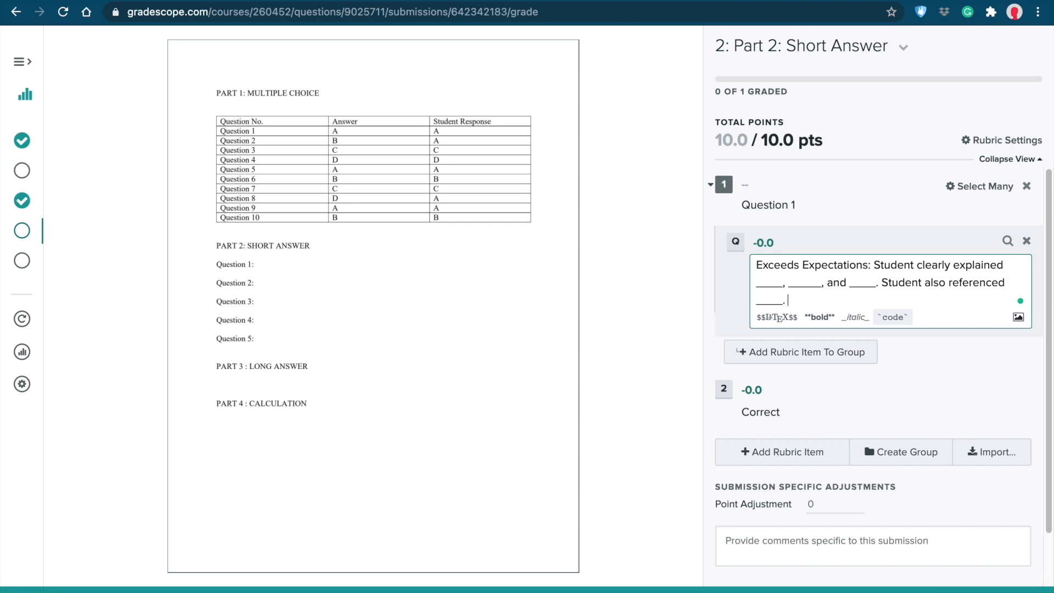
Step: Add a -0.25 item to the Question 1 group: "Meets Expectations: Student clearly explained ____ and _____ but did not include references."
click(818, 347)
text(Meets Expec)
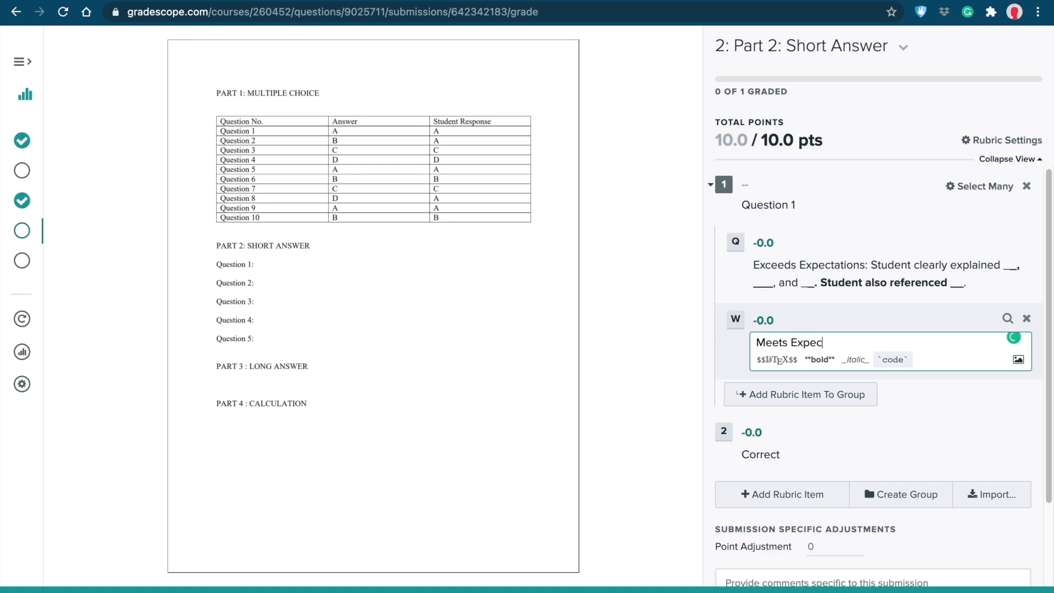
text(tations)
click(767, 320)
key(BackSpace)
text(-.25)
click(810, 345)
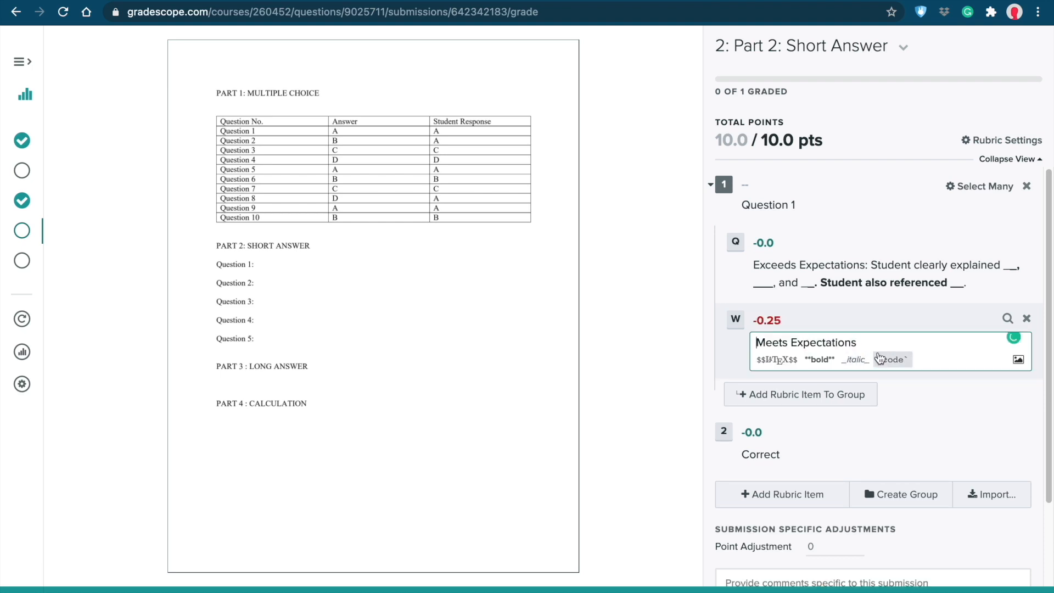
text(: S)
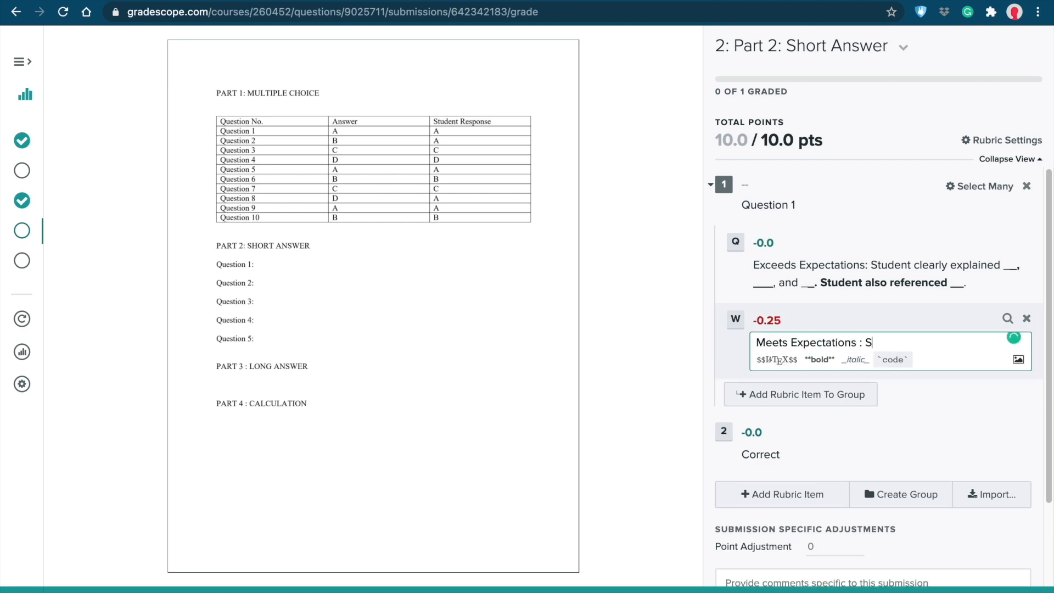
text(: Student clearly explained ____ and _____ but did not inl)
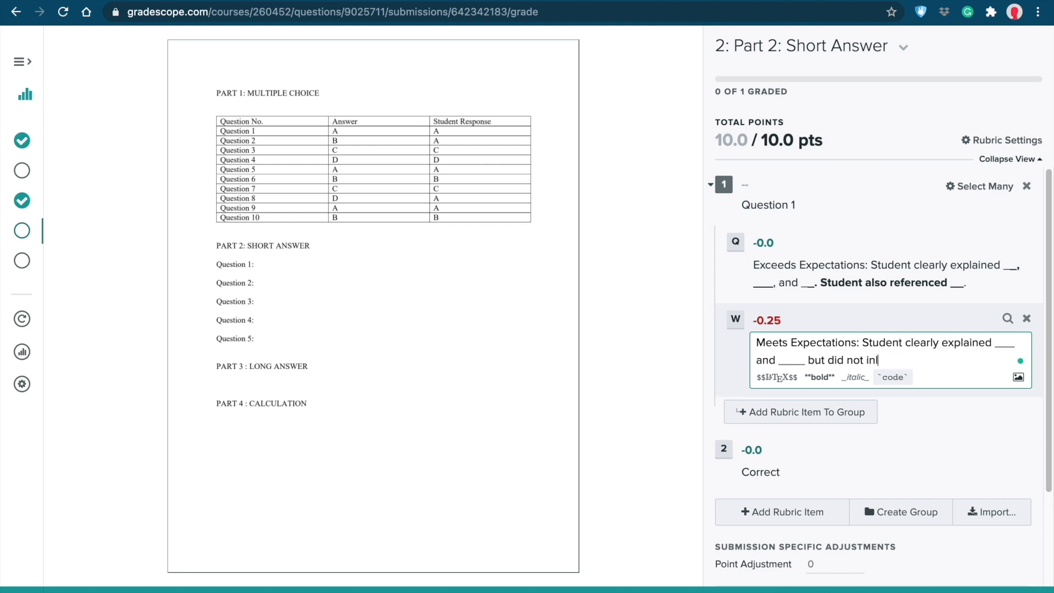
key(BackSpace)
text(clude references.)
Step: Add a -0.5 item described as "Acceptable: Student _____" to the Question 1 group
click(824, 414)
text(Acceptable:)
key(shift+Tab)
text(-0.5)
key(Tab)
text(Student _____)
Step: Add a -0.75 item described as "Unacceptable: _" to the Question 1 group
click(800, 472)
text(Unacceptable: _)
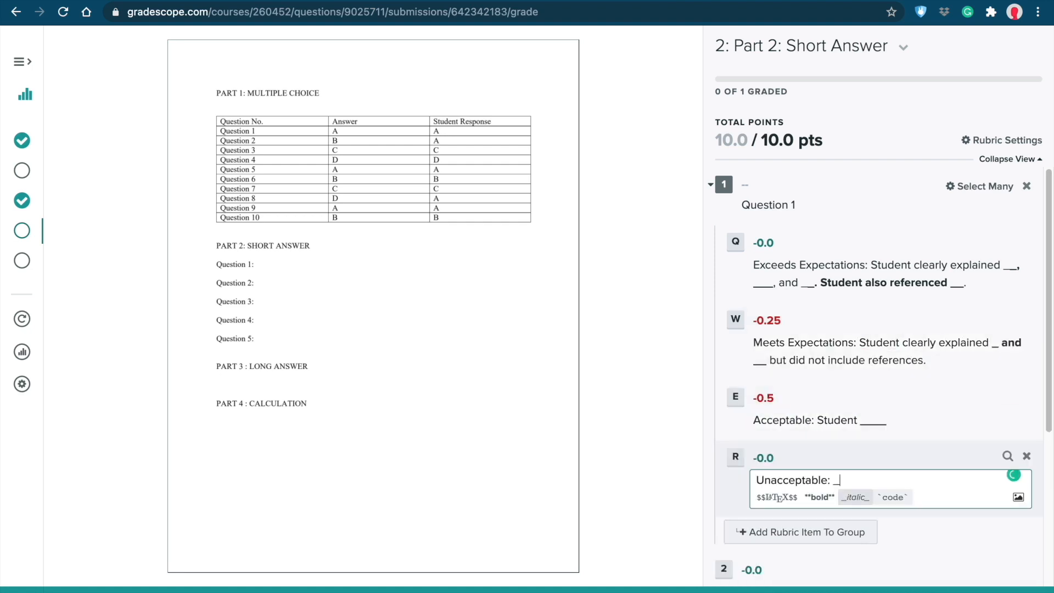
key(shift+Tab)
text(-0.75)
Step: Add a Missing item with a 2-point deduction to the Question 1 group and collapse the group
click(801, 516)
text(Missing)
key(shift+Tab)
text(2)
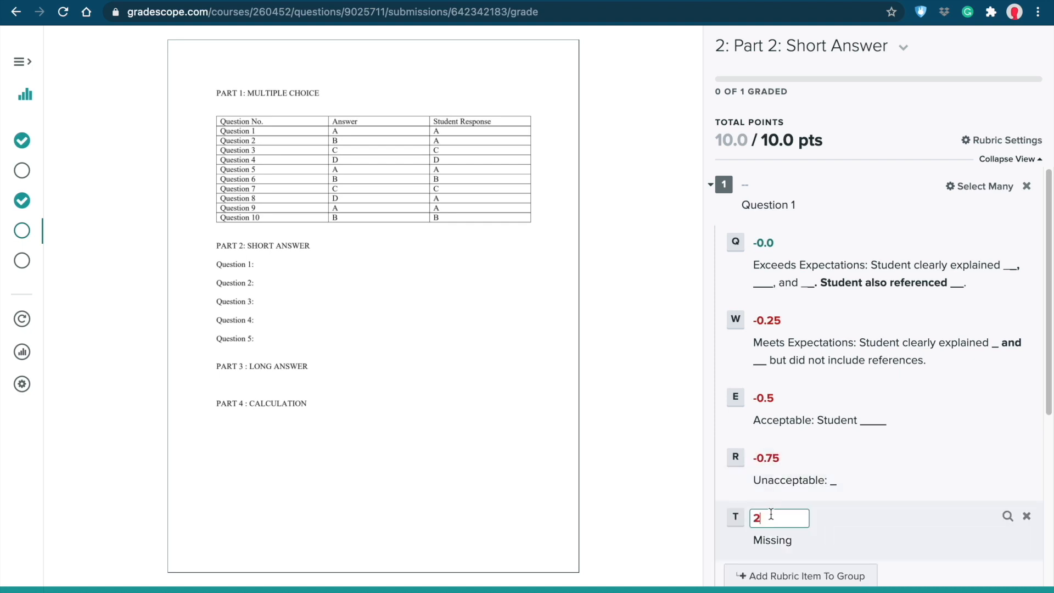
key(Tab)
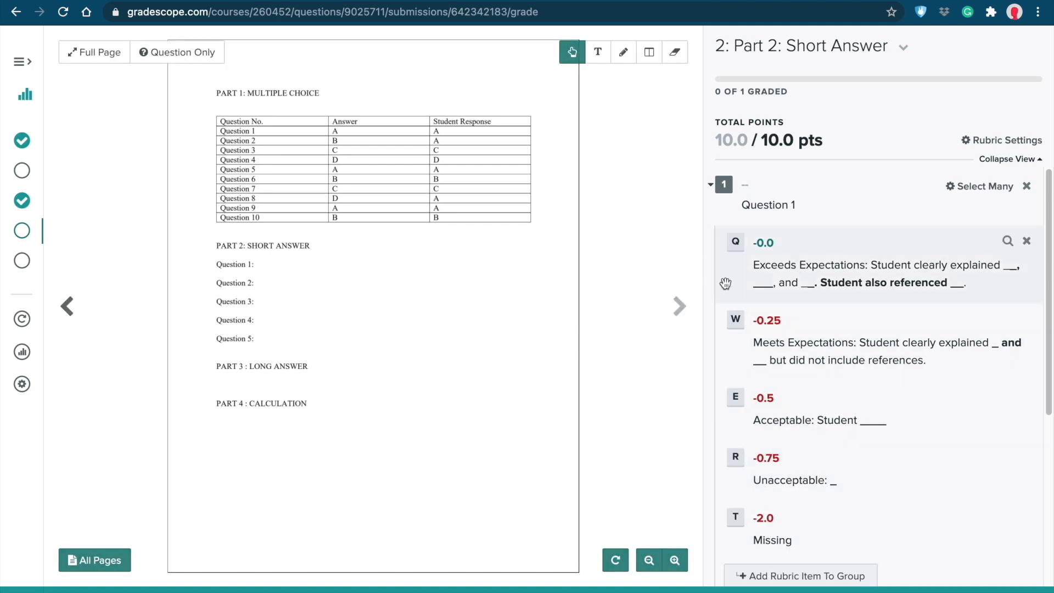
click(711, 184)
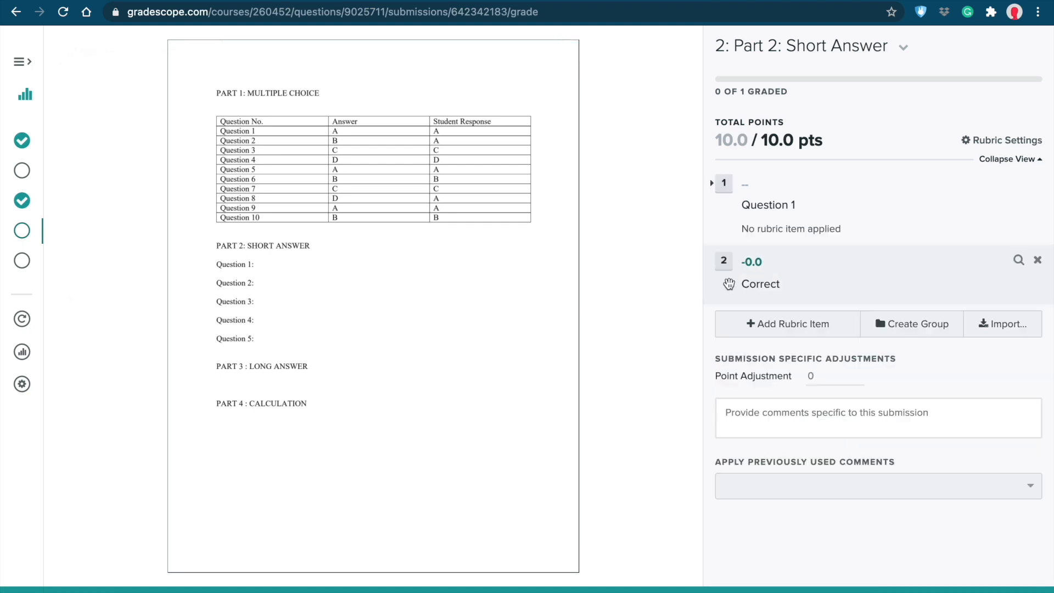
Step: Create a second rubric group, place it above the Correct item and name it Question 2
click(878, 323)
drag(855, 316, 833, 280)
click(829, 284)
text(Question)
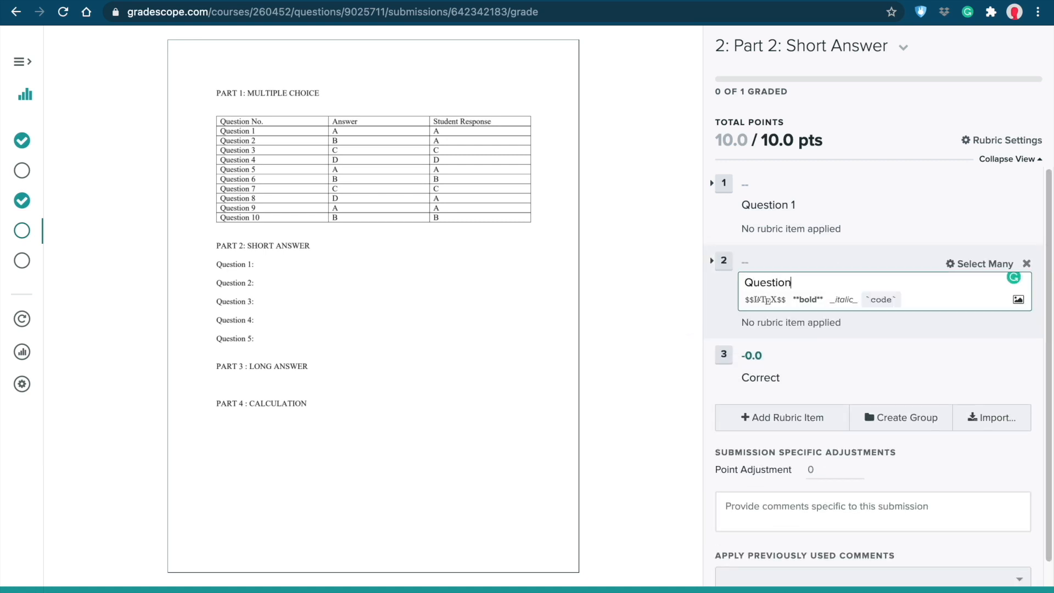
text( 2)
Step: Expand the Question 2 group and give it rubric items described as Exceeds, Meets and Acceptable
click(817, 323)
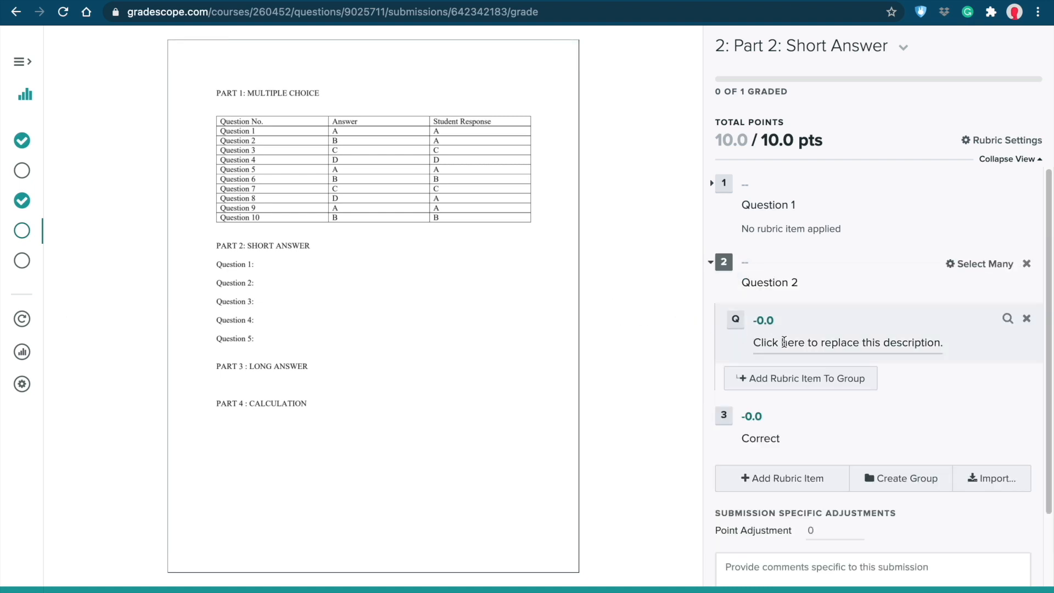
click(784, 342)
text(Exceeds)
click(800, 392)
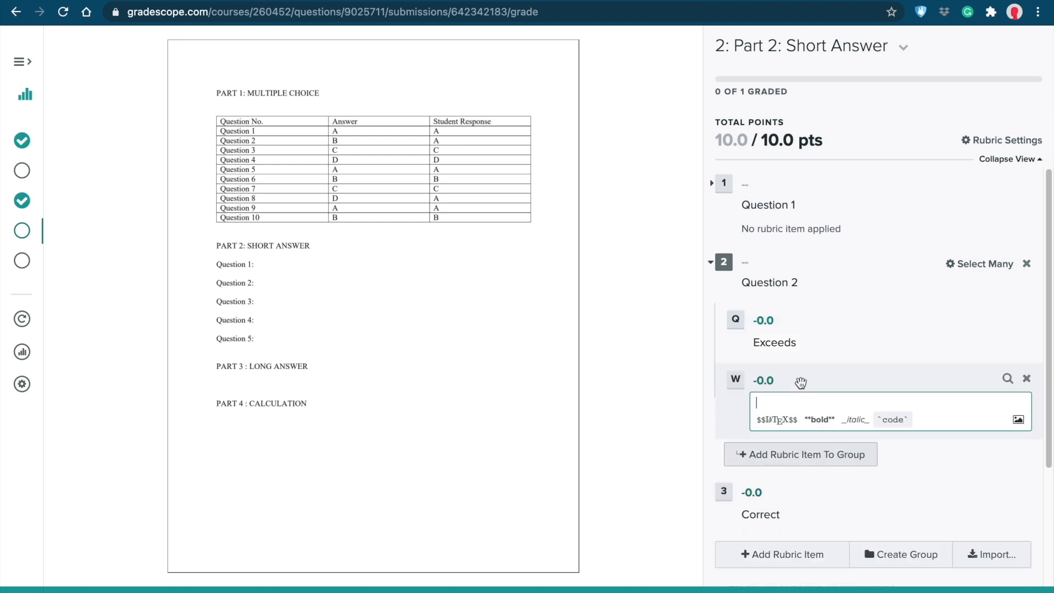
text(Meets)
click(811, 450)
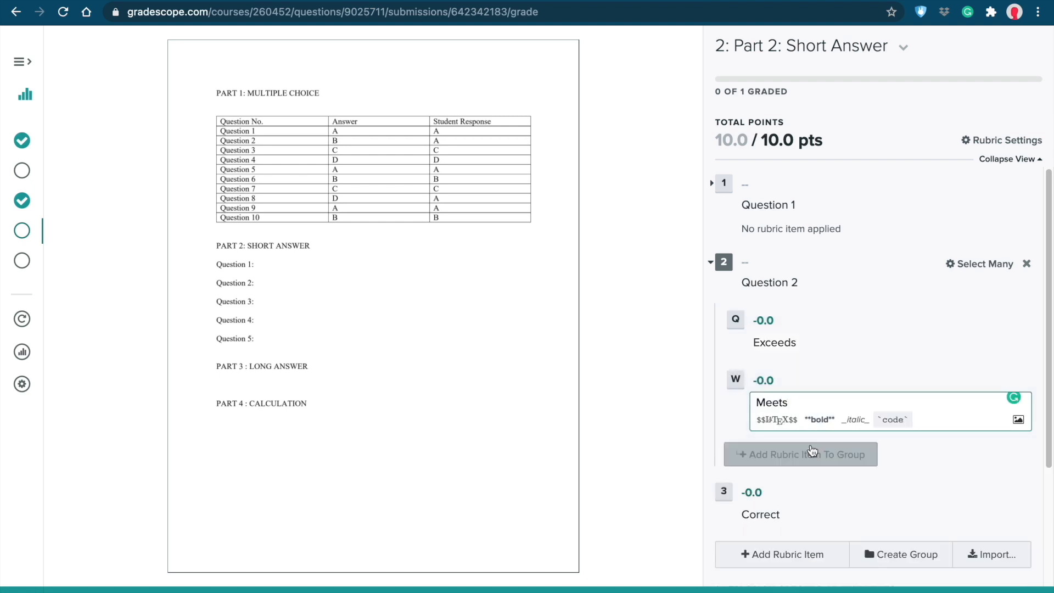
text(Acceptable)
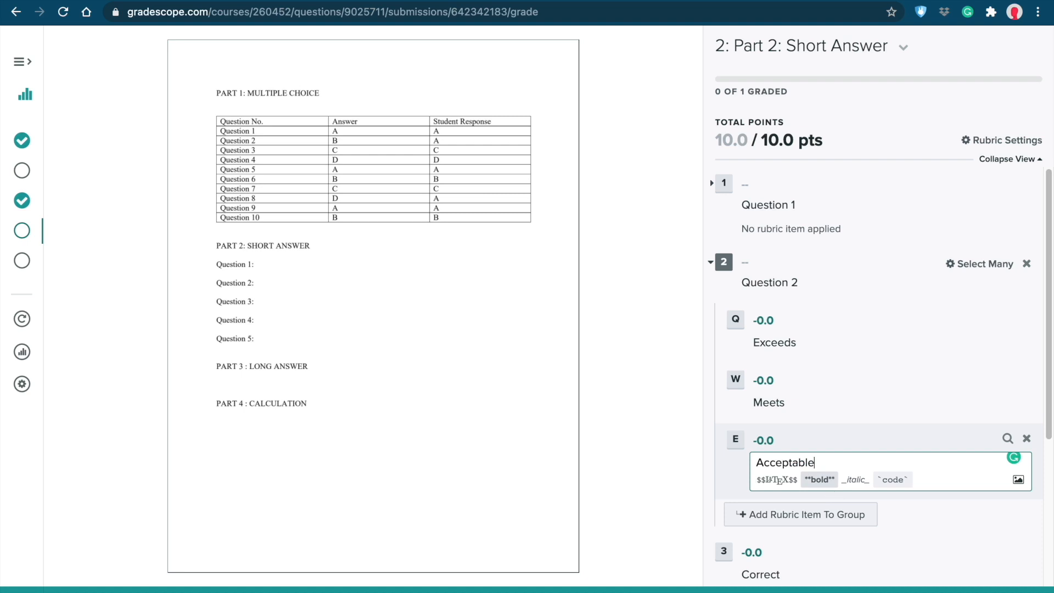
Step: Add Unacceptable and Missing rubric items to the Question 2 group and collapse the group
click(832, 515)
text(Unacceptable)
click(838, 574)
text(Missing)
scroll(859, 489, down, 2)
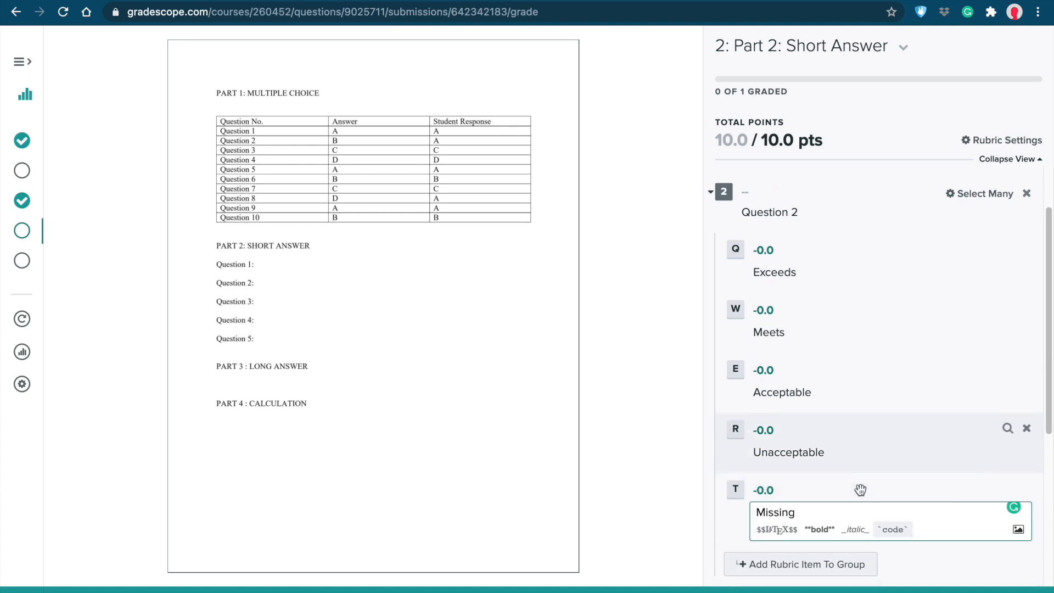
text(2)
key(BackSpace)
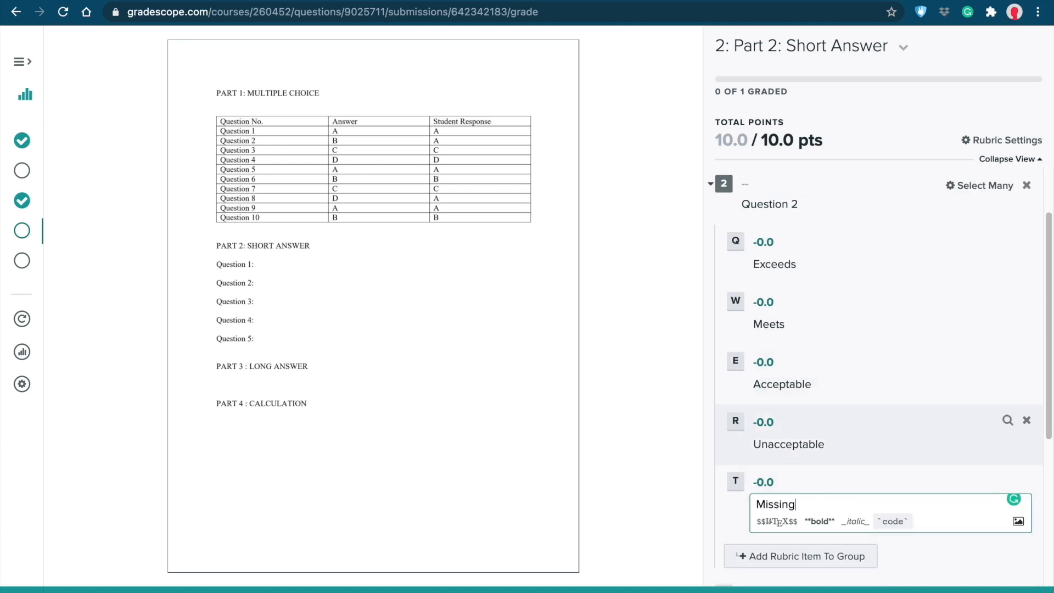
click(571, 384)
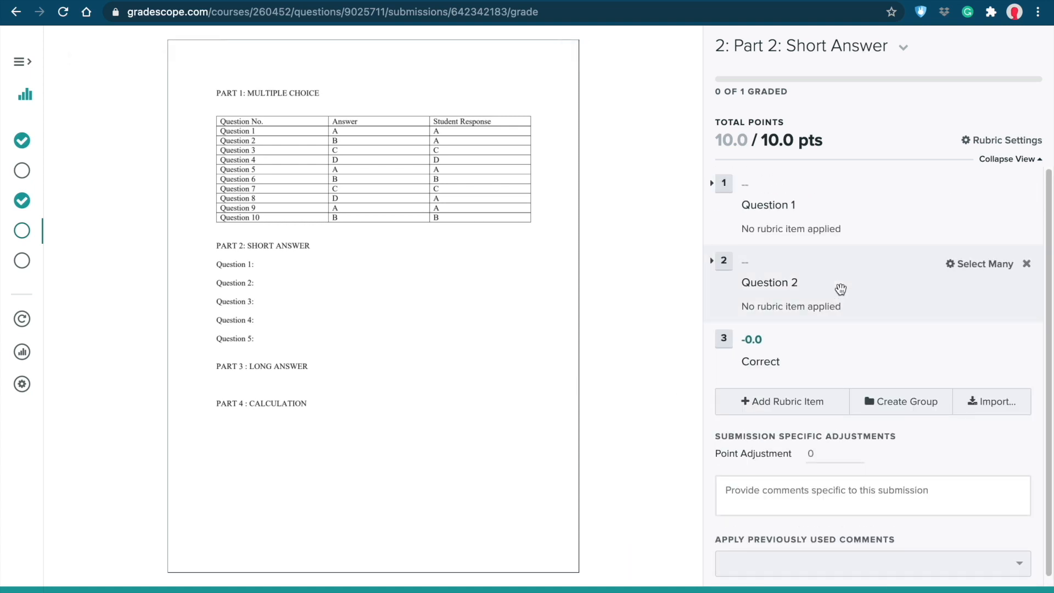
Step: Create a third rubric group named Question 3 and place it above the Correct item
click(883, 409)
text(Question 3)
key(Return)
drag(811, 401, 818, 336)
Step: Expand the Question 1 group, try switching between its rating items, and apply the Exceeds Expectations item
key(1)
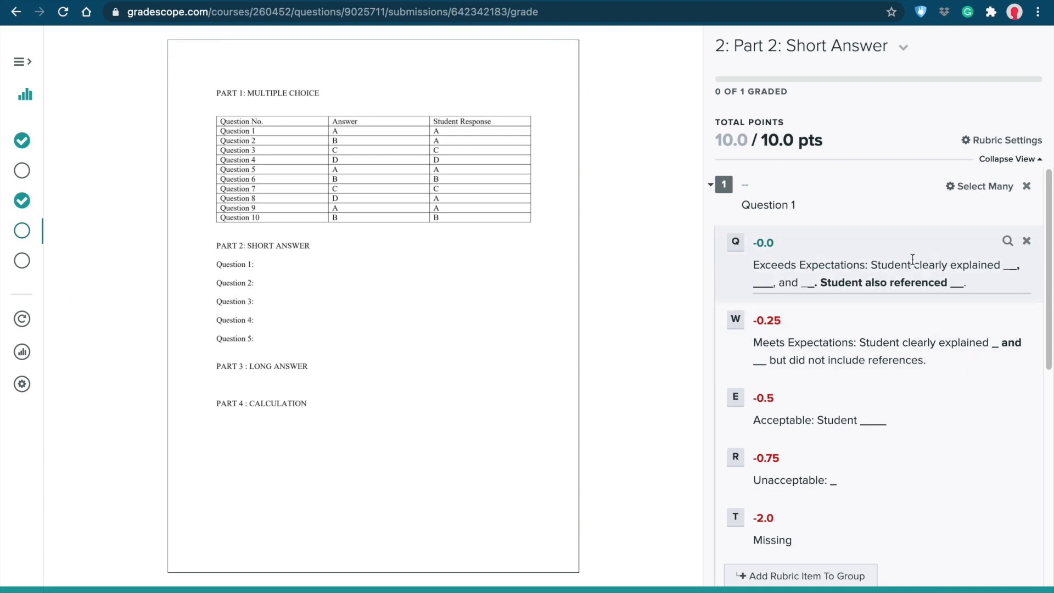
key(q)
key(q)
key(w)
key(w)
key(e)
key(r)
key(r)
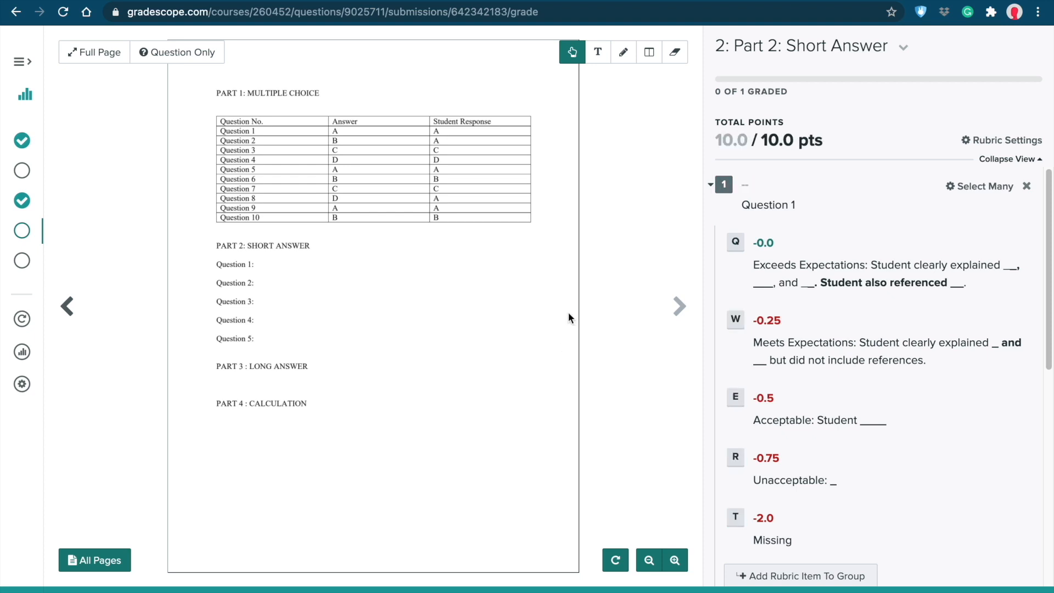
key(q)
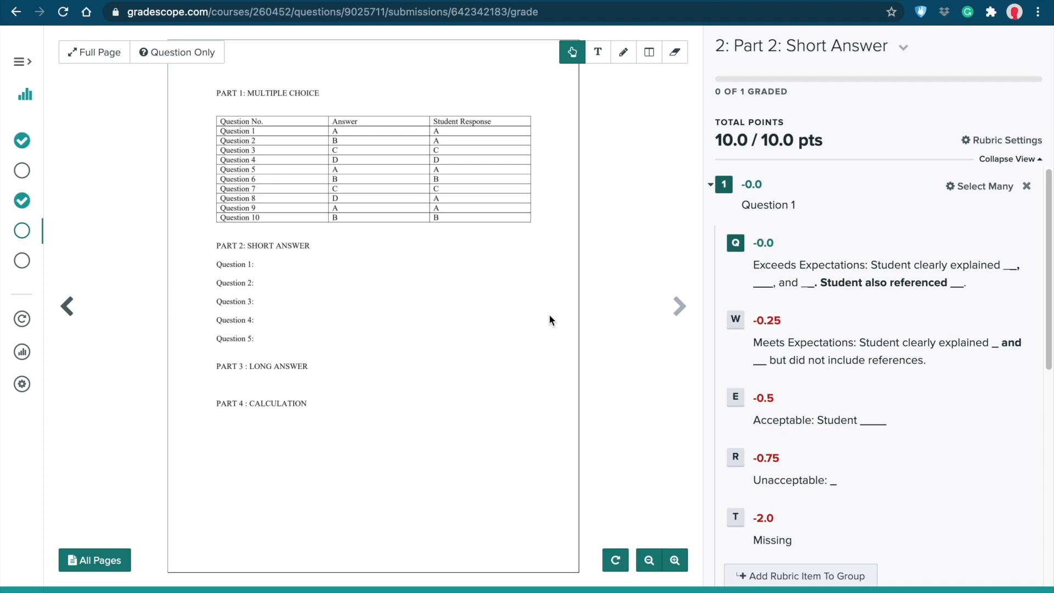
Step: Expand the Question 2 group and try applying its Exceeds, Meets, Acceptable and Unacceptable items in turn
key(2)
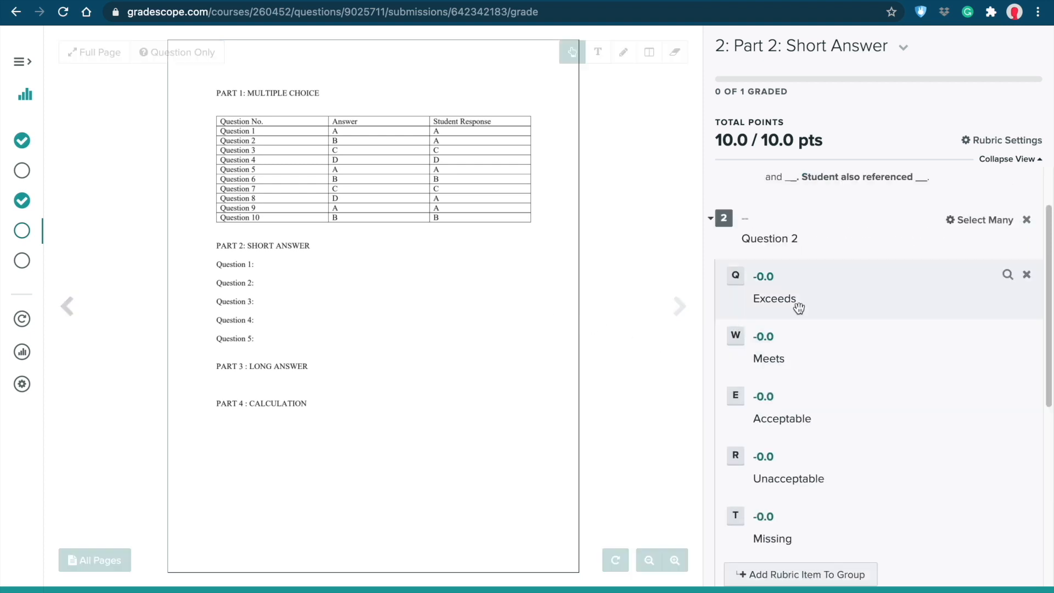
key(q)
key(w)
key(e)
key(r)
key(q)
key(w)
key(e)
key(r)
Step: Switch to the Question 3 group, try its placeholder item on and off, and collapse the group
key(3)
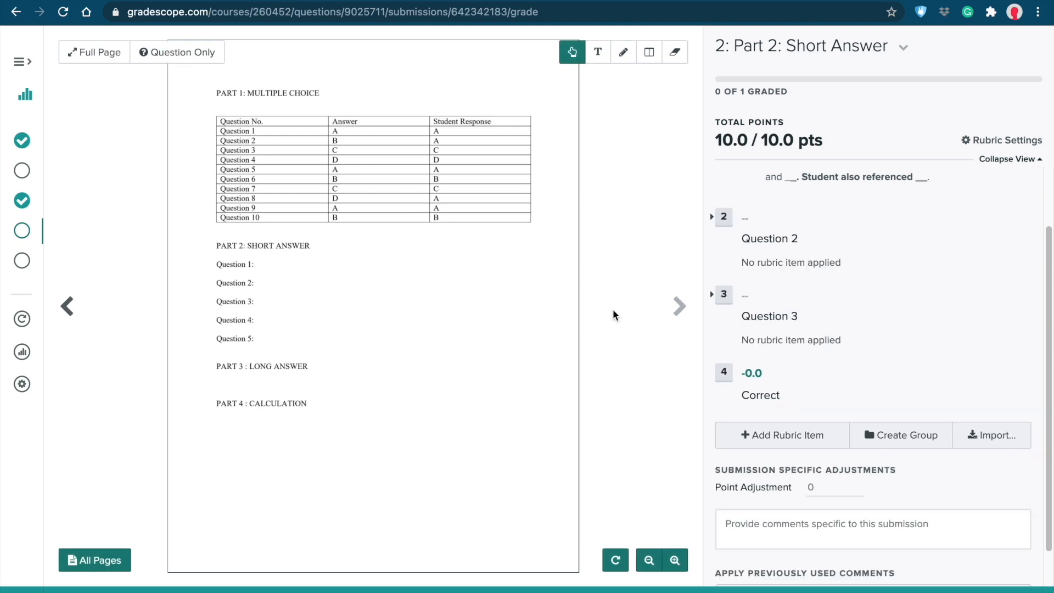
key(q)
key(q)
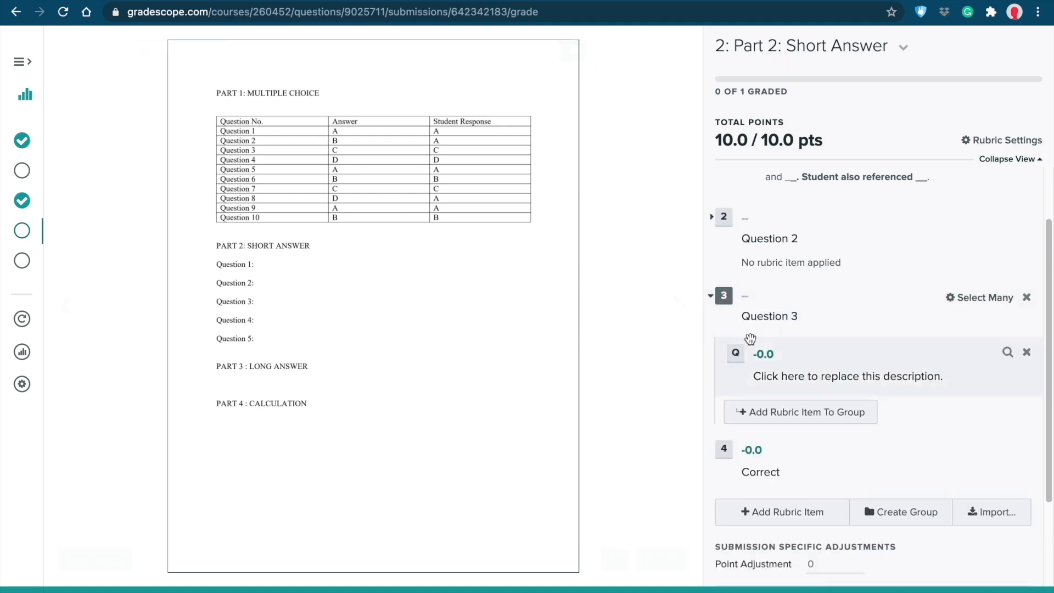
key(3)
scroll(800, 322, up, 2)
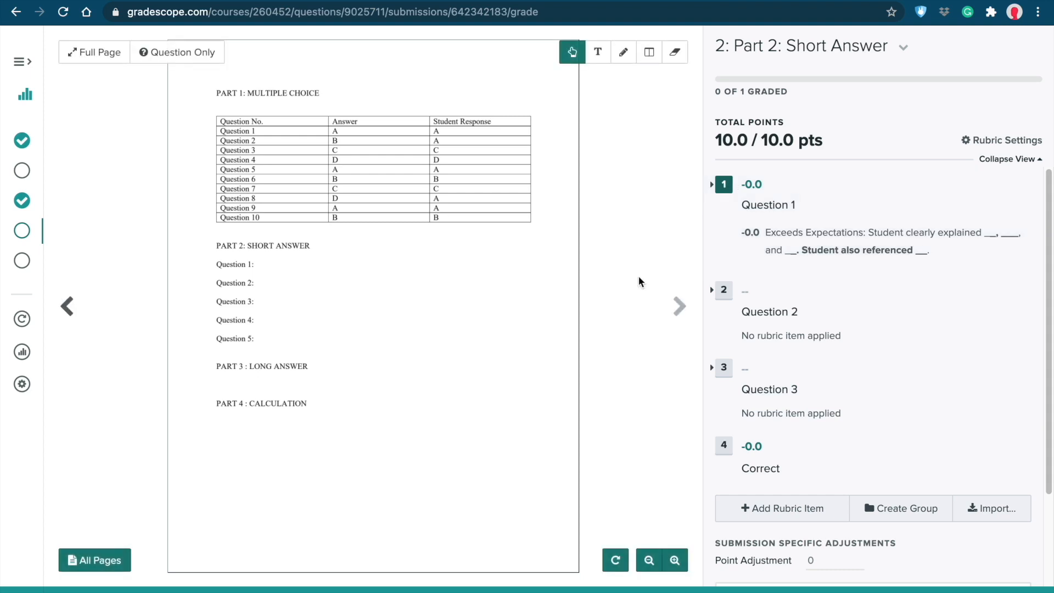
Step: Move on to the Part 3: Long Answer question of the submission
scroll(905, 379, down, 3)
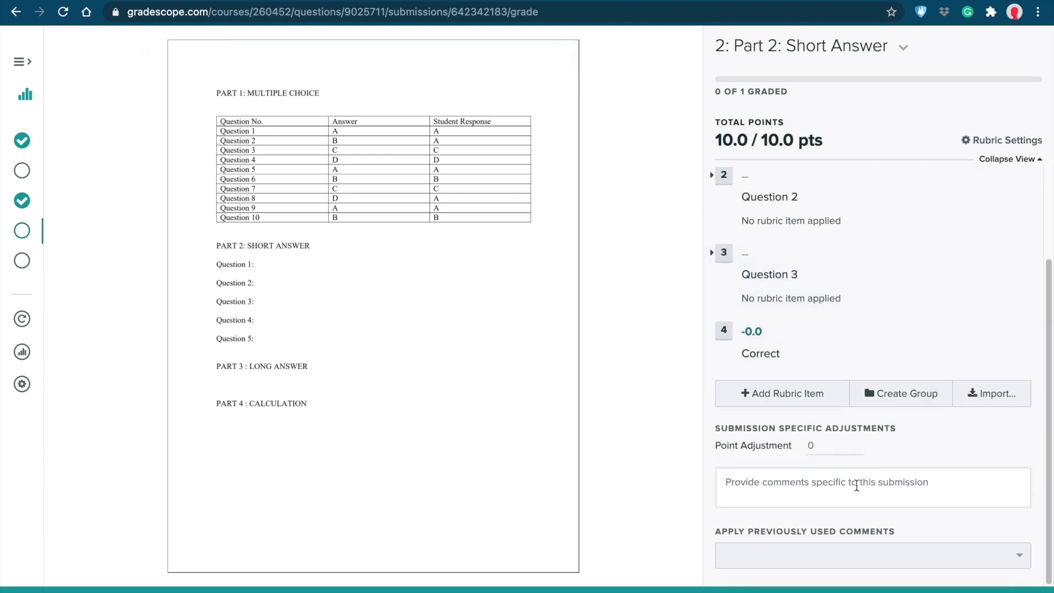
scroll(855, 302, up, 3)
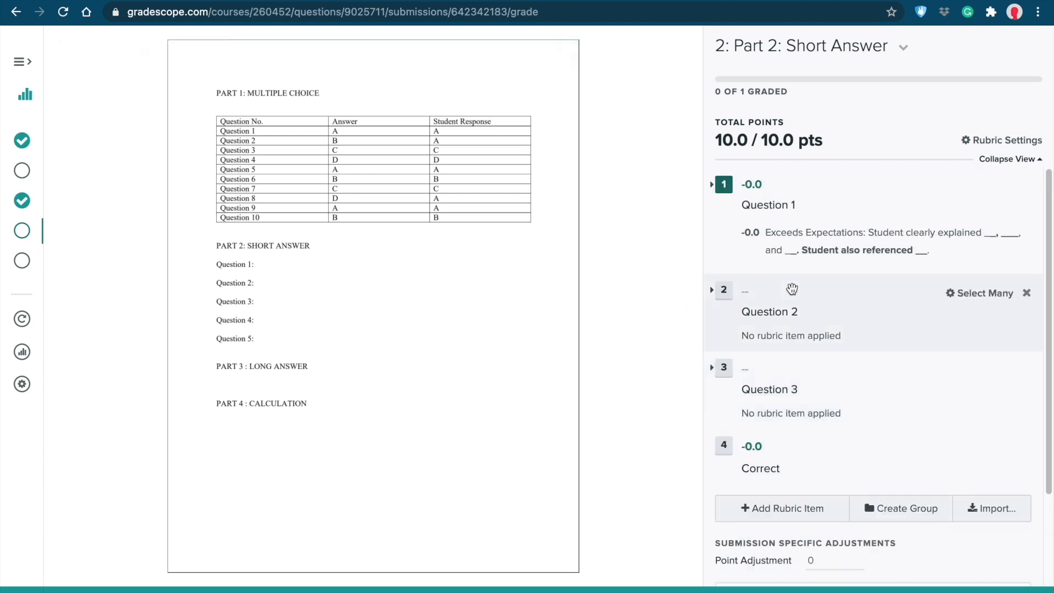
key(shift+period)
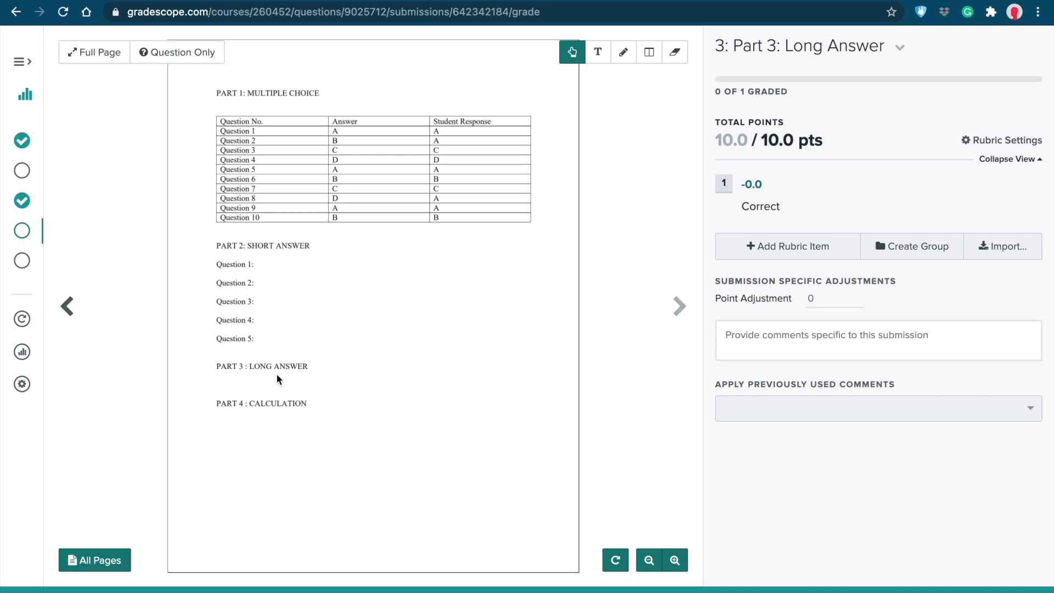
Step: Rename the Correct rubric item to Exceeds Expectations and add Meets, Acceptable and Unacceptable items below it
click(768, 210)
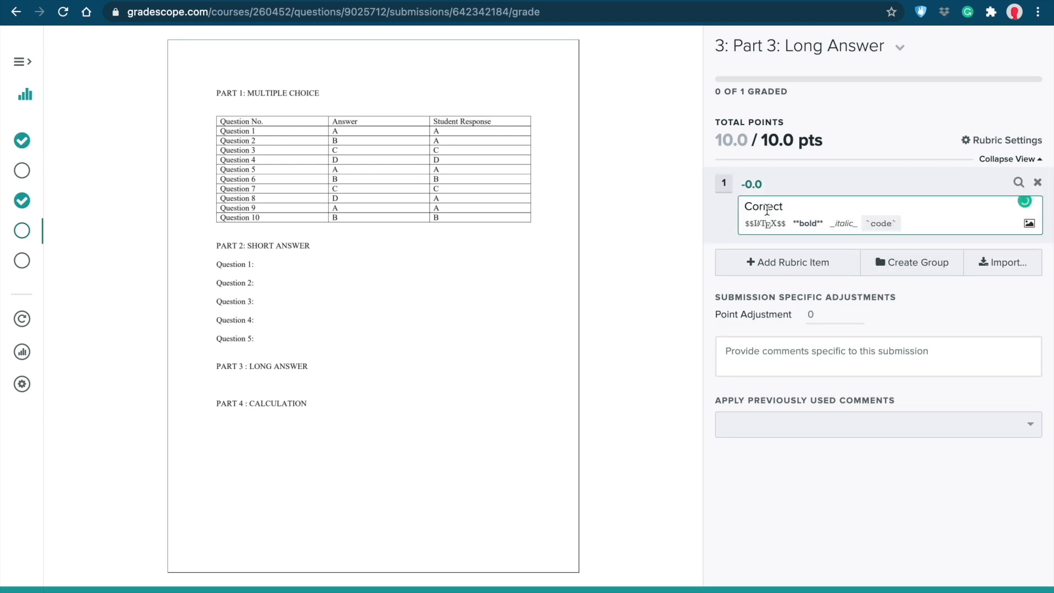
double_click(767, 209)
text(Exceeds Expectations)
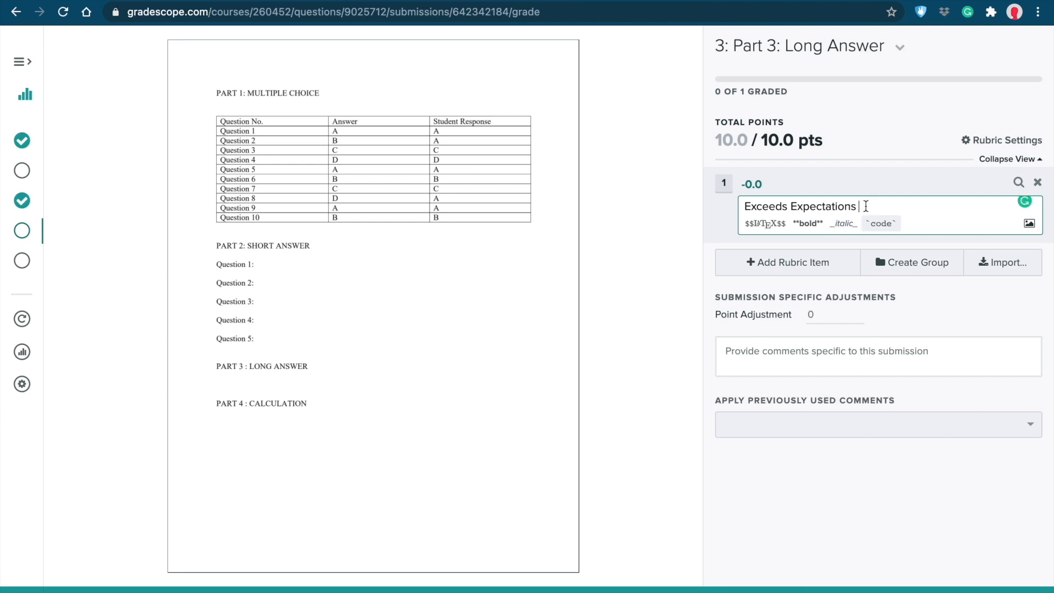
click(796, 265)
text(Meets)
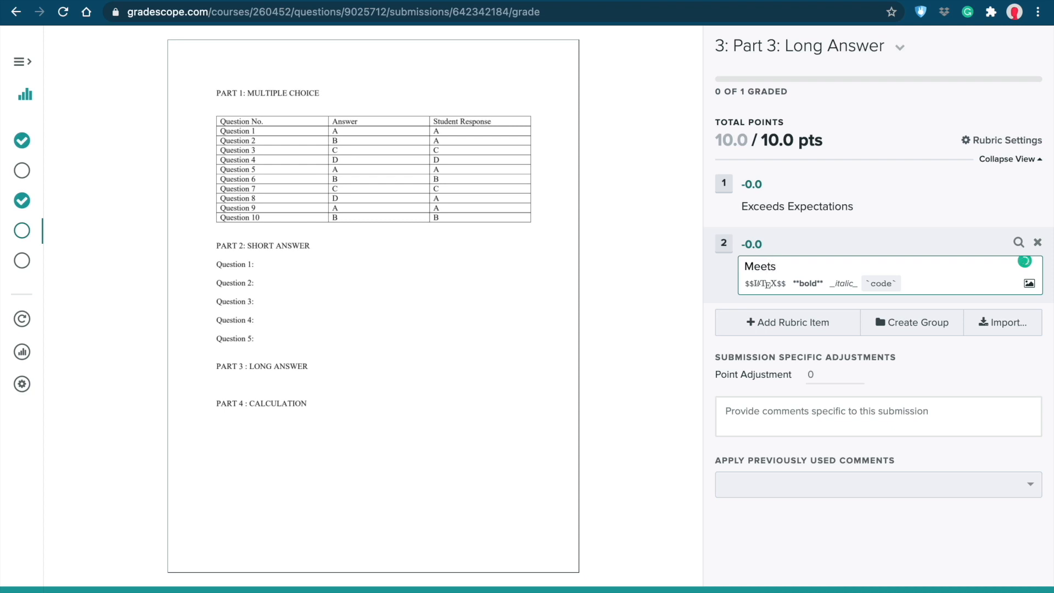
click(791, 322)
text(Acceptable)
click(814, 391)
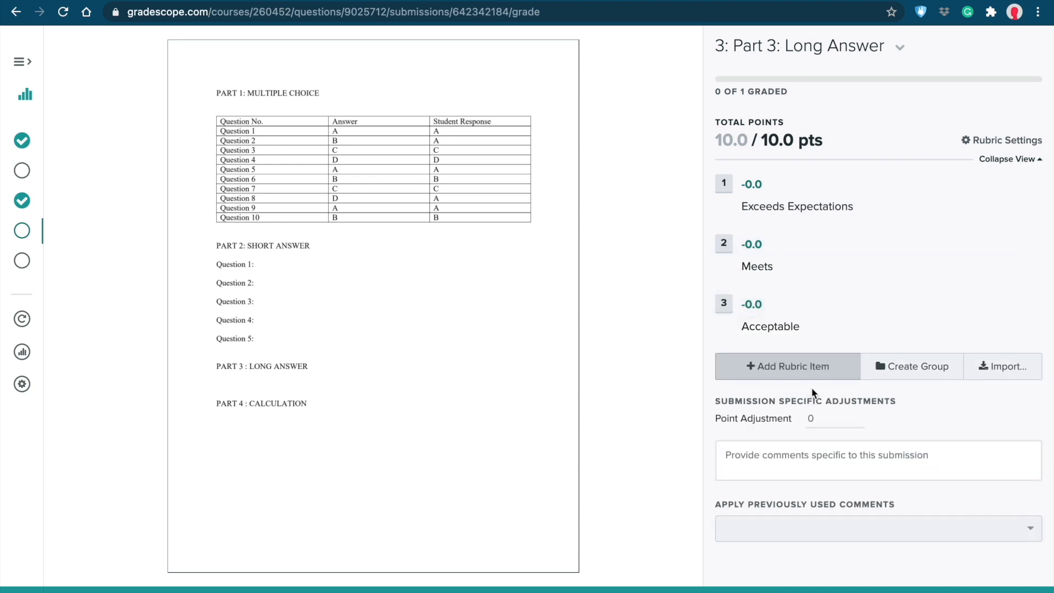
text(Unacceptable)
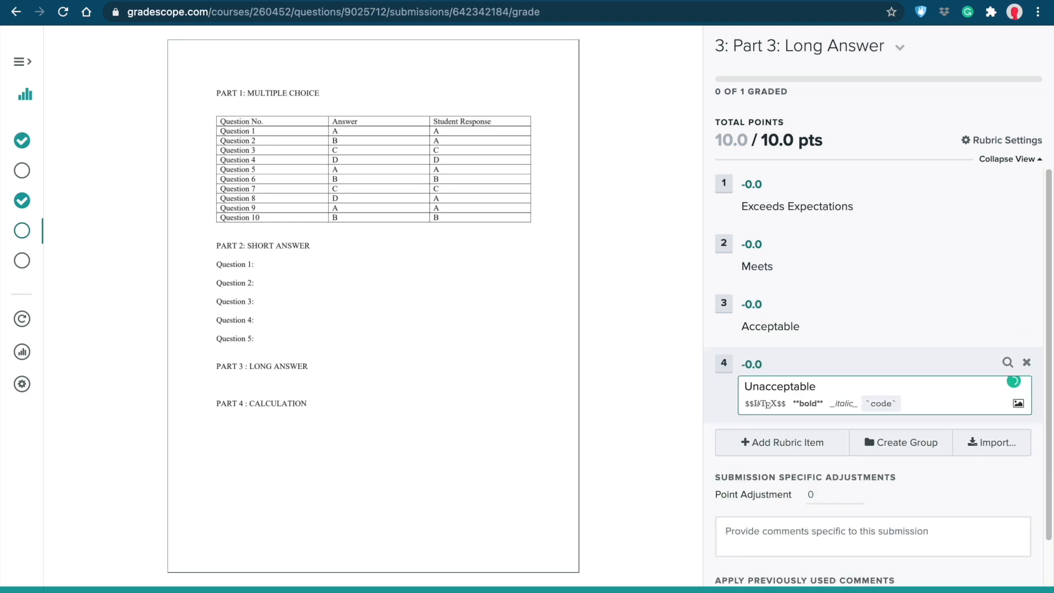
click(650, 422)
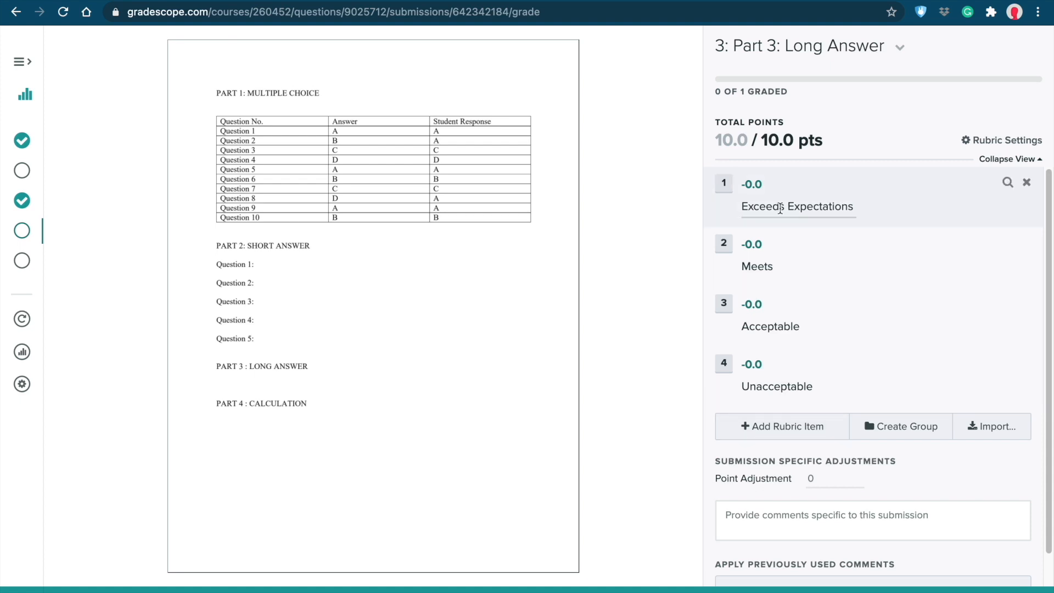
Step: Delete all four rating items from the Part 3 rubric
click(855, 207)
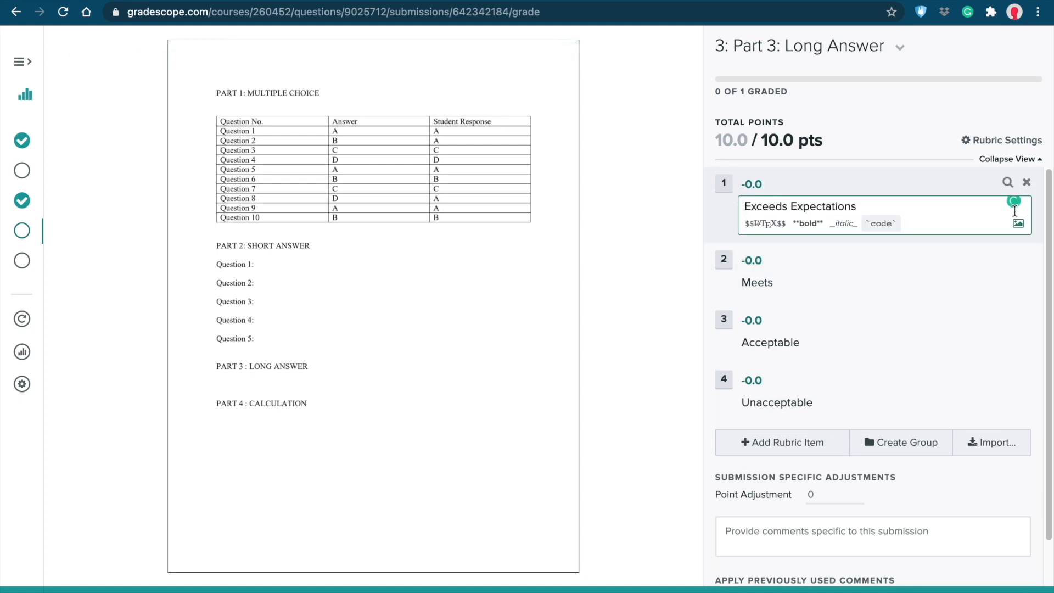
click(1027, 182)
click(405, 205)
click(405, 205)
click(1027, 182)
click(377, 205)
click(1038, 186)
Step: Try a rubric group named Section 1 of Long Answer with the items Exceeds and Meets, and delete the group
click(892, 185)
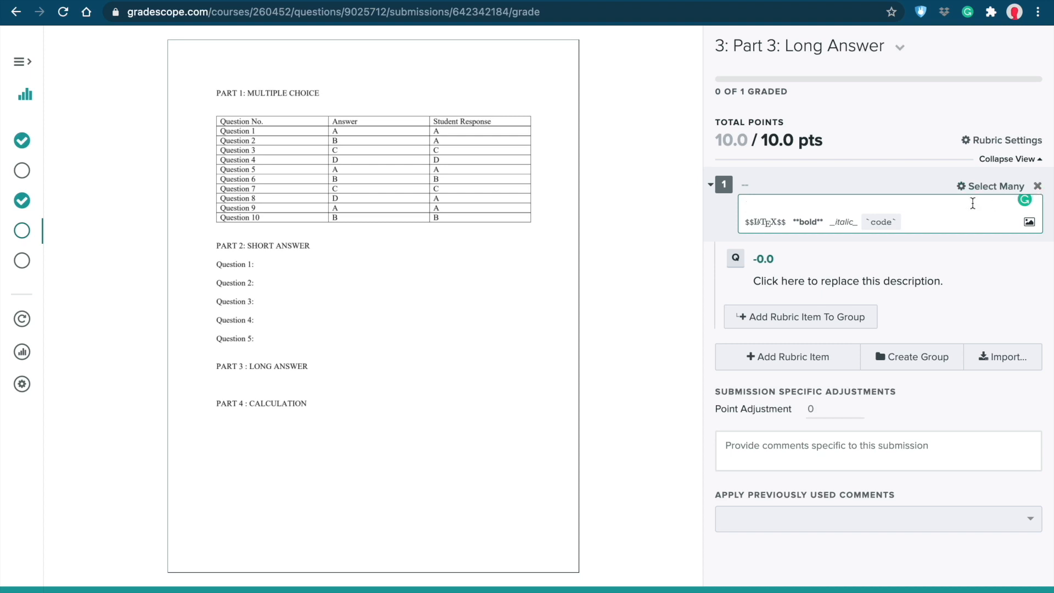
text(Section 1 of Long Answer)
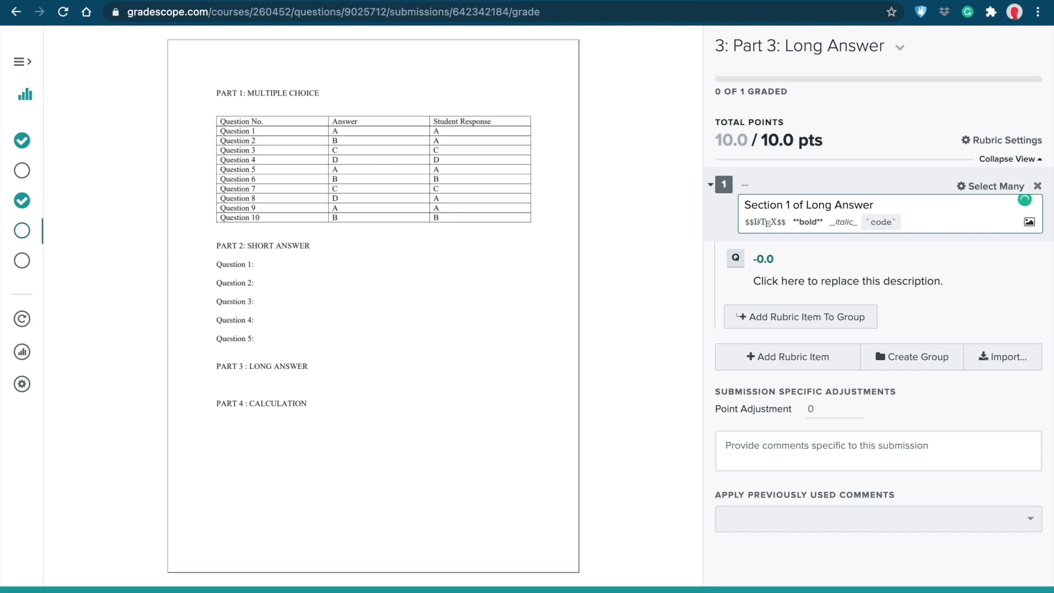
click(821, 265)
text(Exceeds)
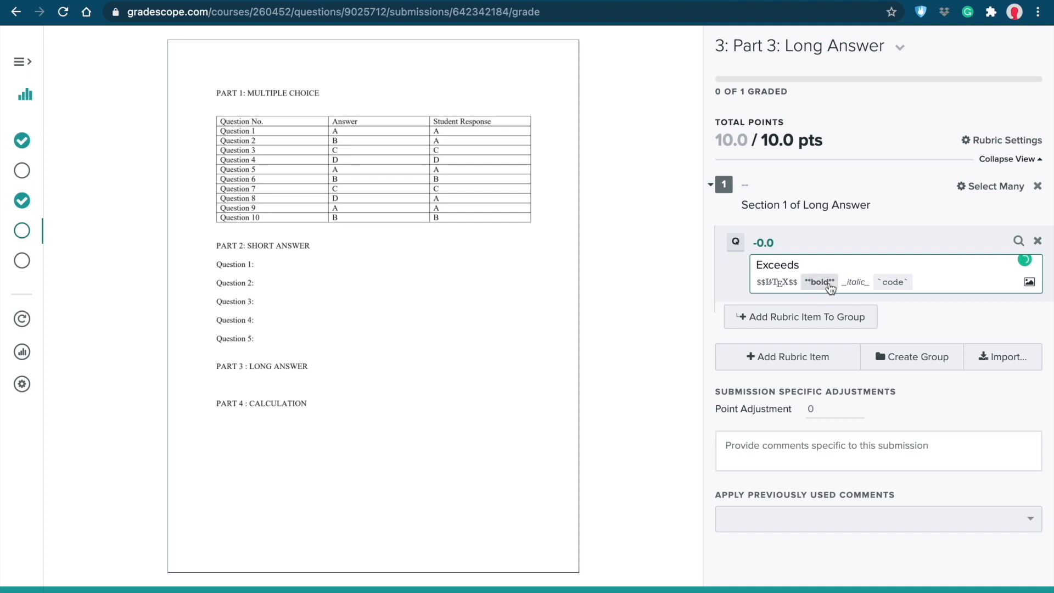
click(840, 318)
text(Meets)
click(648, 313)
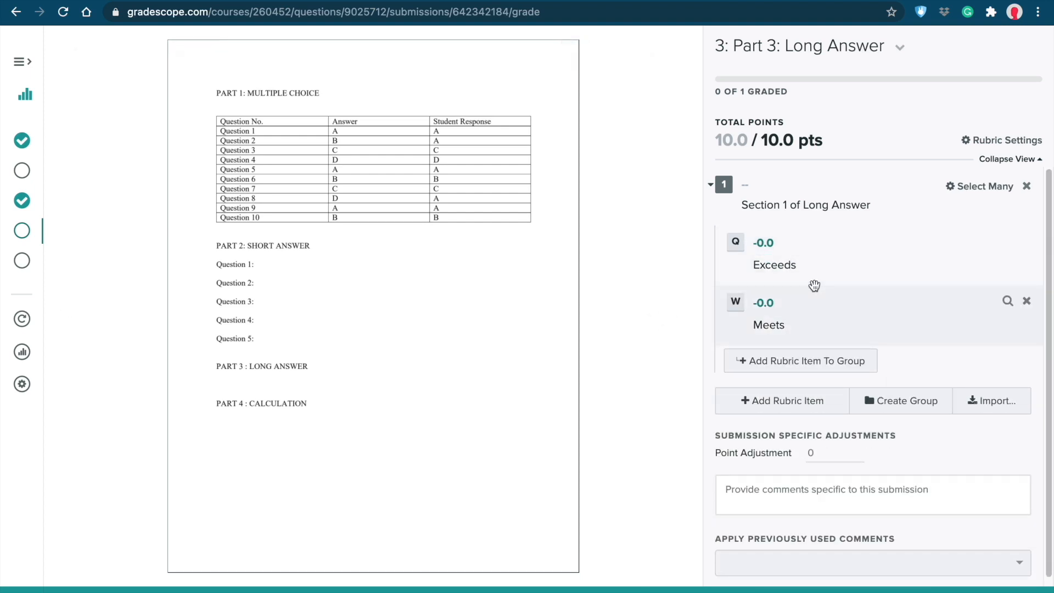
click(1027, 186)
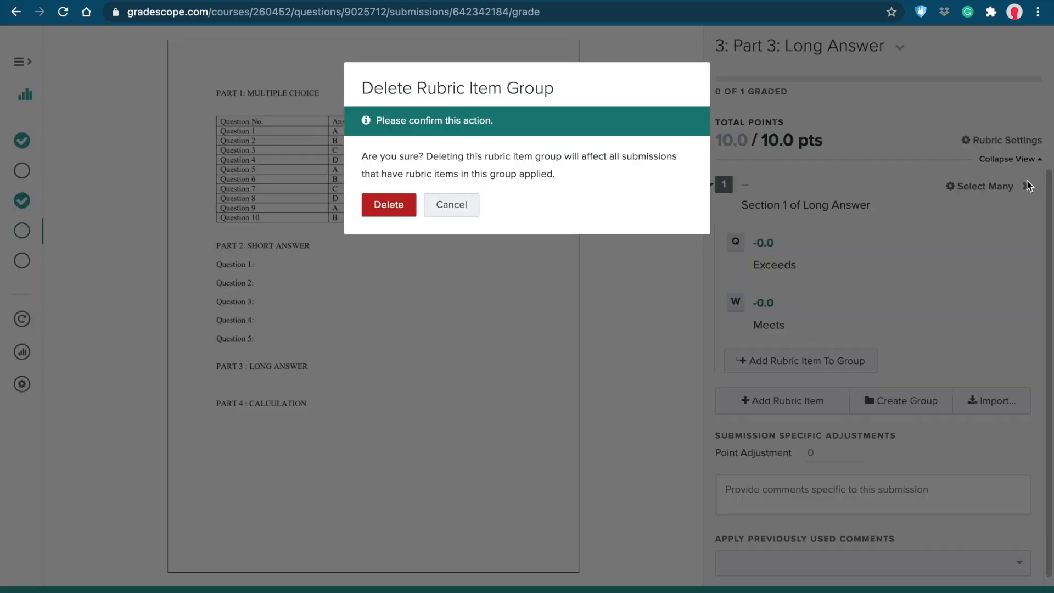
click(389, 211)
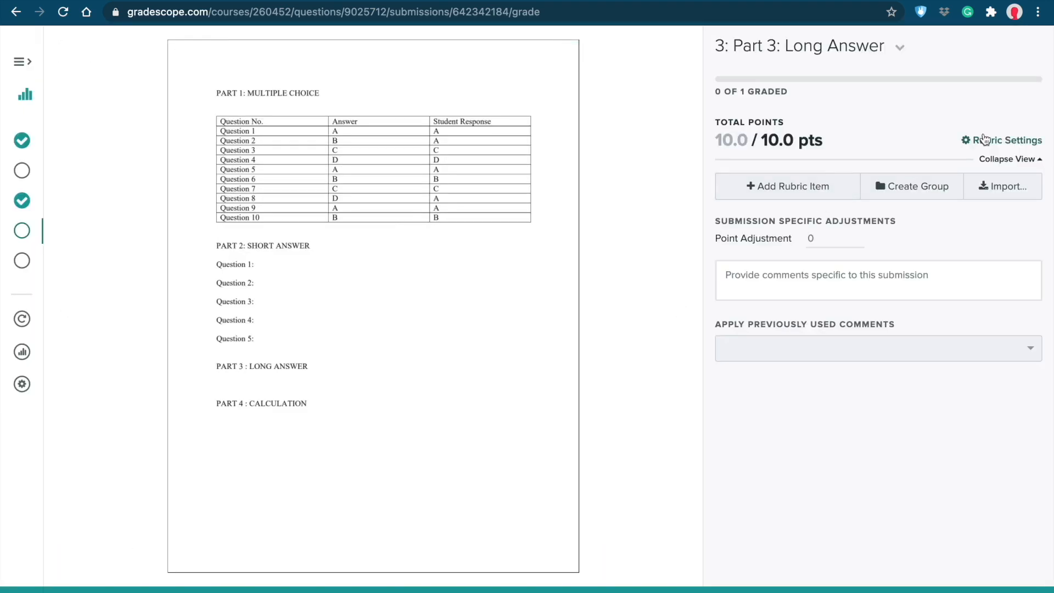
Step: Change the Part 3 rubric type to Positive Scoring and save the rubric options
click(985, 140)
click(309, 188)
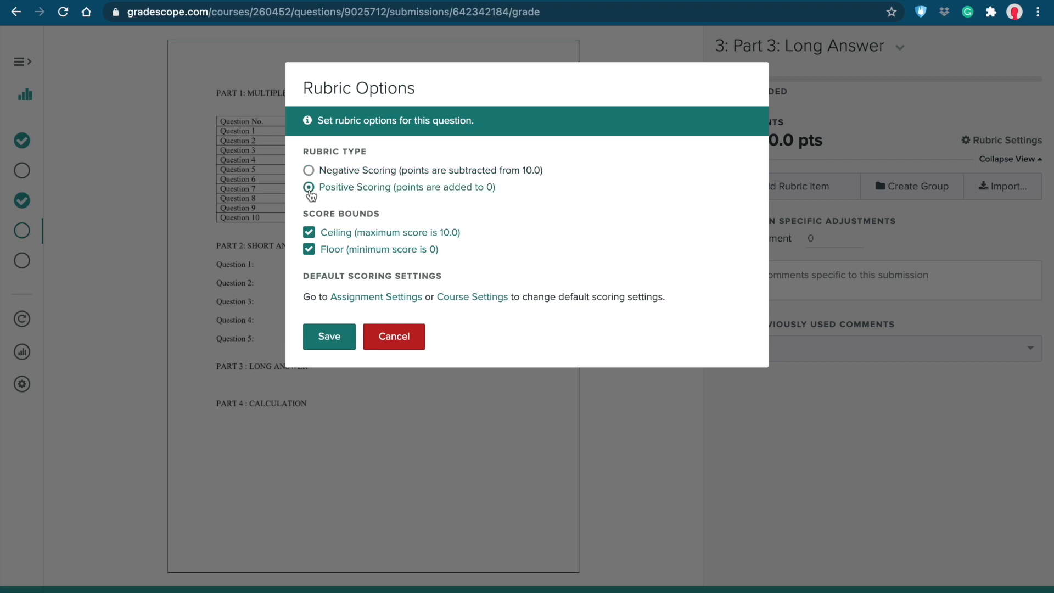
click(326, 336)
Step: Add a rubric item described as "Included description of stress shielding" worth 1 point
click(769, 189)
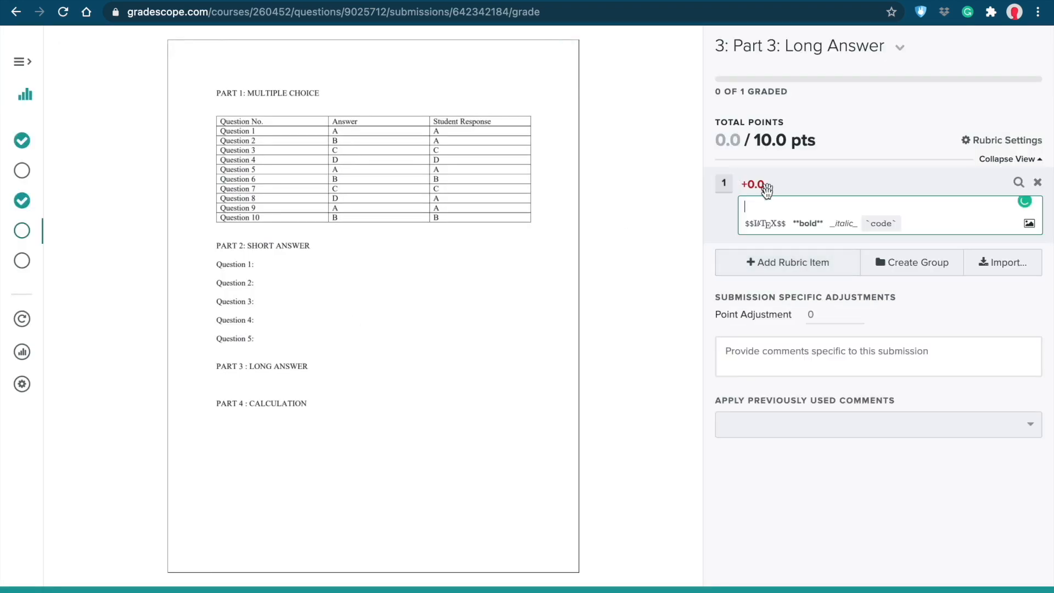
text(Included description of stress shielding)
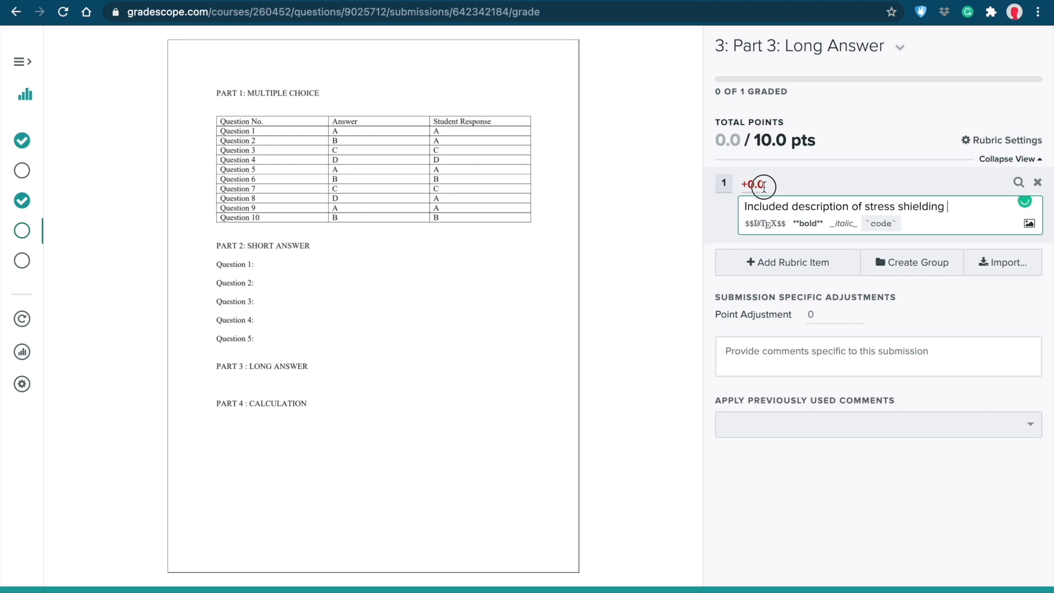
click(761, 185)
text(1)
Step: Add a second rubric item described as "Included discussion of stress shielding in implants"
click(778, 249)
text(Included)
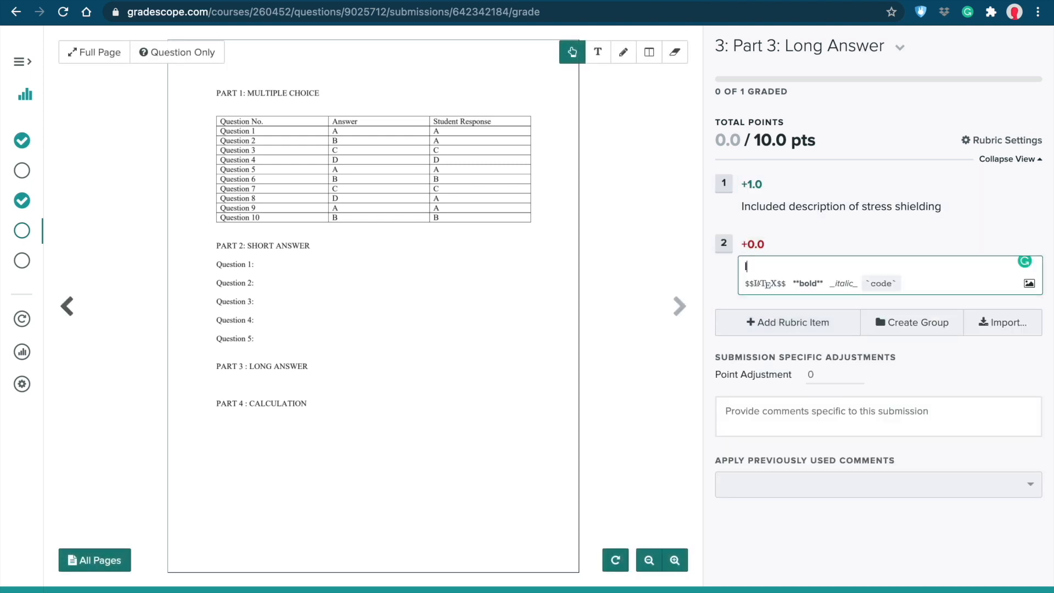
text( discussio)
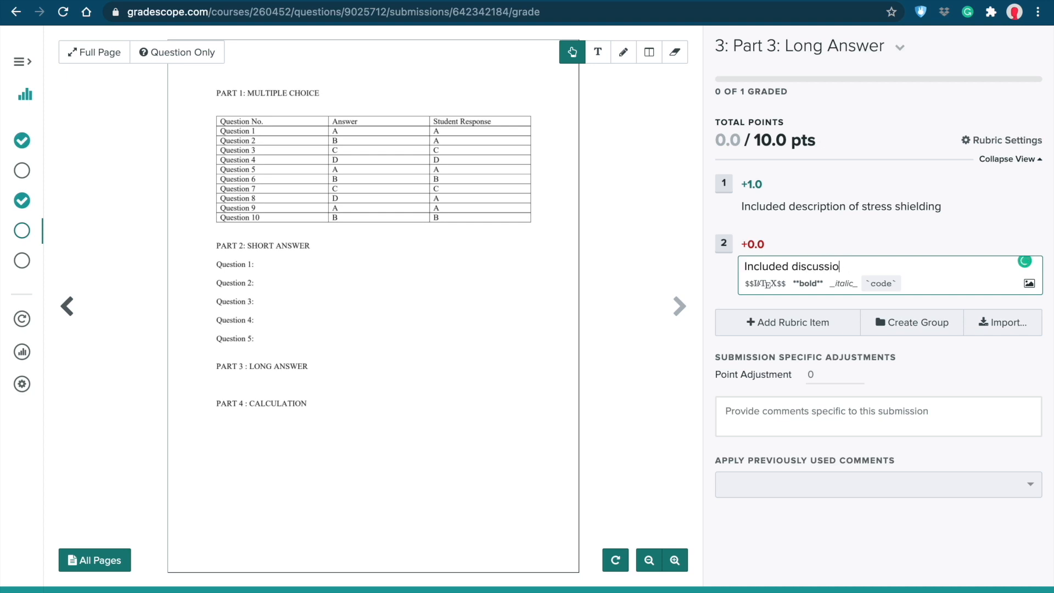
text(n of stress shielding in implants)
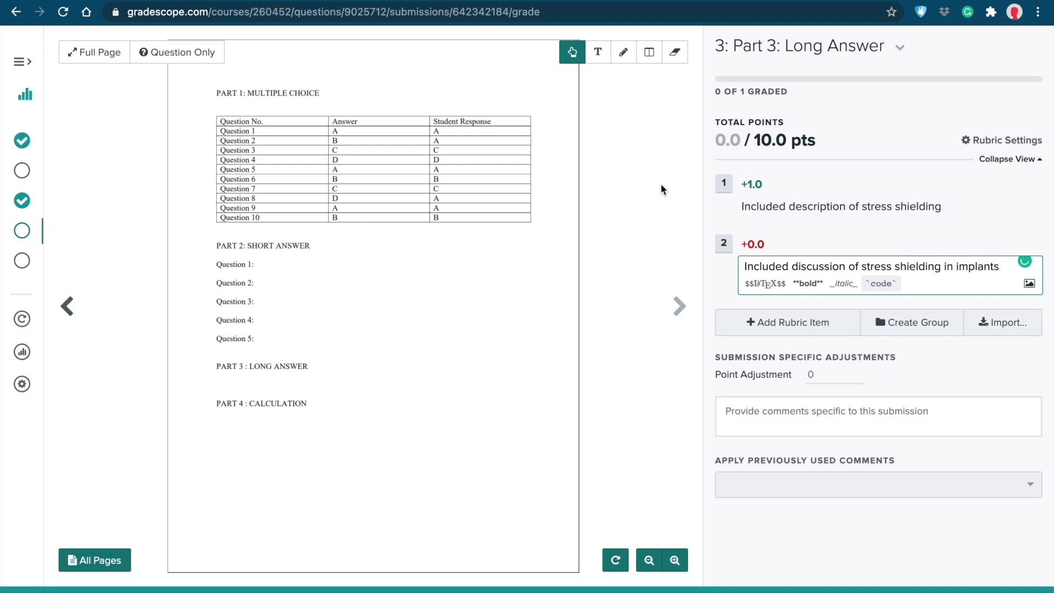
click(640, 218)
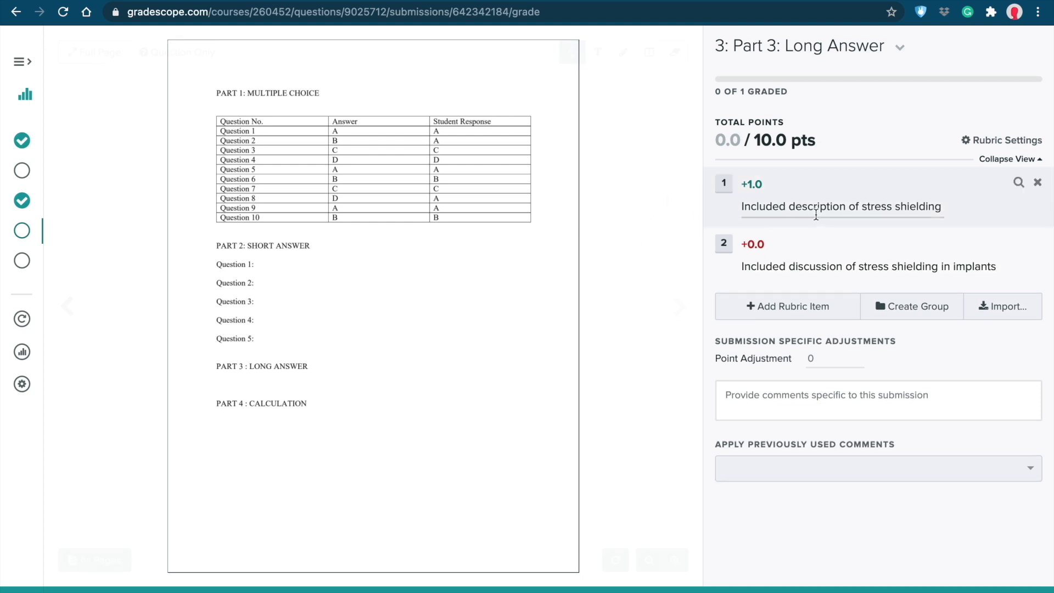
Step: Replace the word "description" with "definition" in the first rubric item's text
click(763, 245)
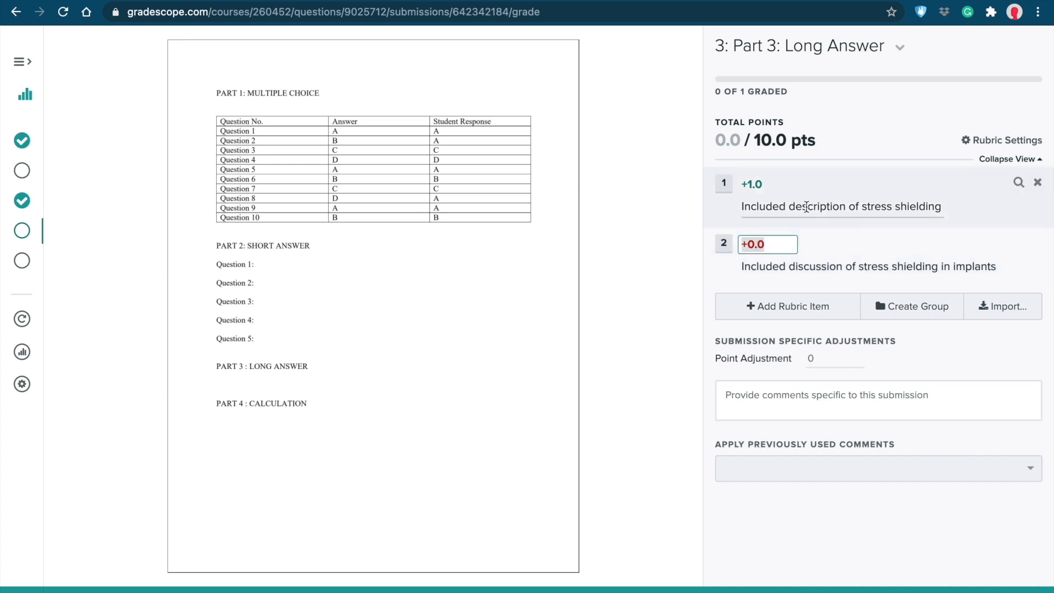
click(806, 206)
double_click(806, 206)
text(definition)
click(678, 237)
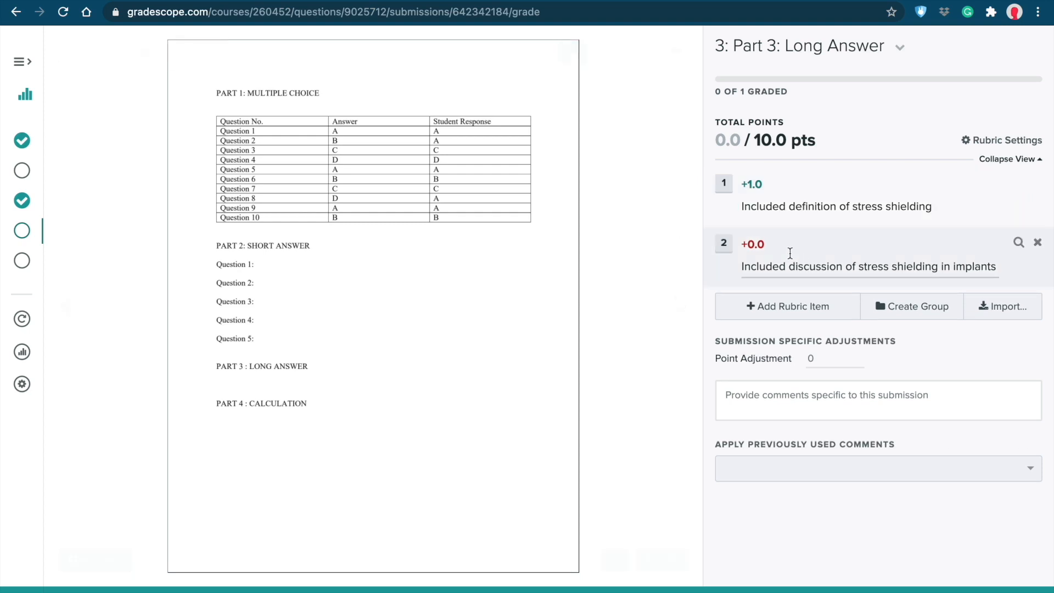
Step: Set the stress shielding in implants rubric item to 1 point
click(753, 243)
text(1)
click(794, 266)
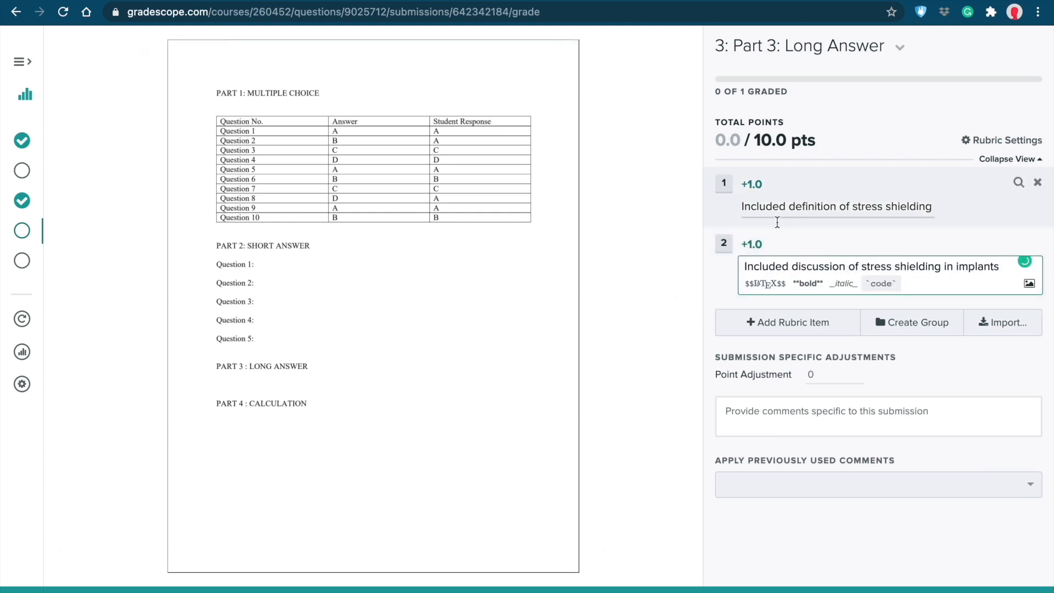
click(628, 250)
Step: Add a third rubric item described as "Included description of load sharing in orthopaedic implants" worth 1 point
click(791, 305)
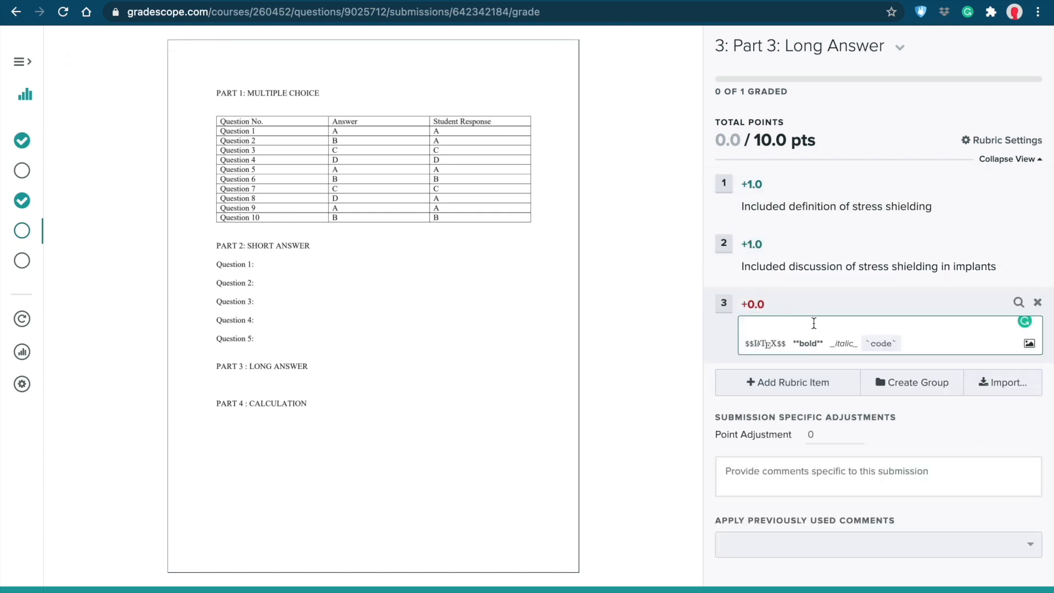
text(Included descrip)
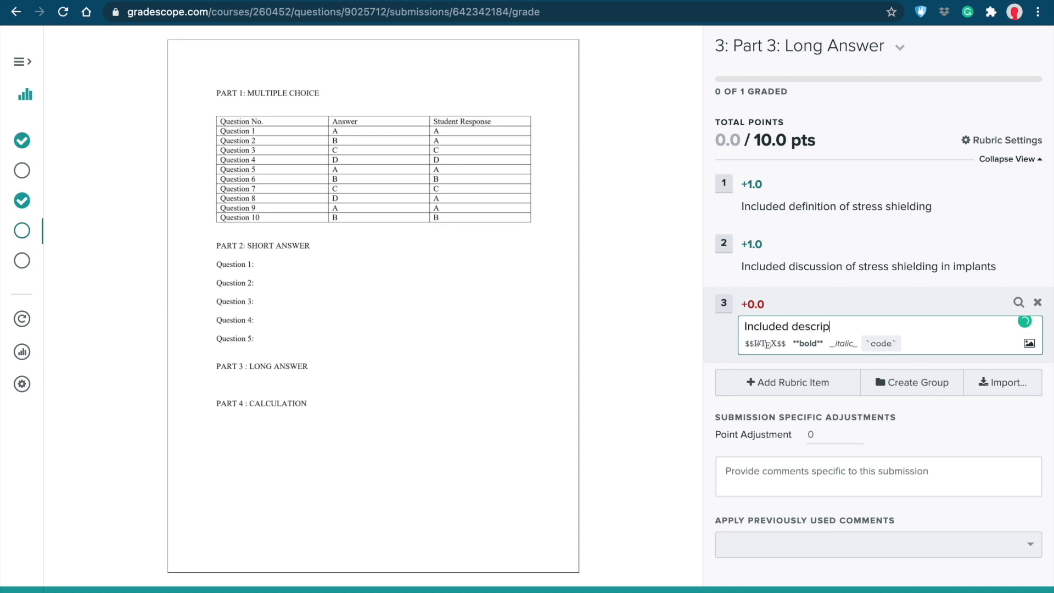
text(tion of load sharing in ortho)
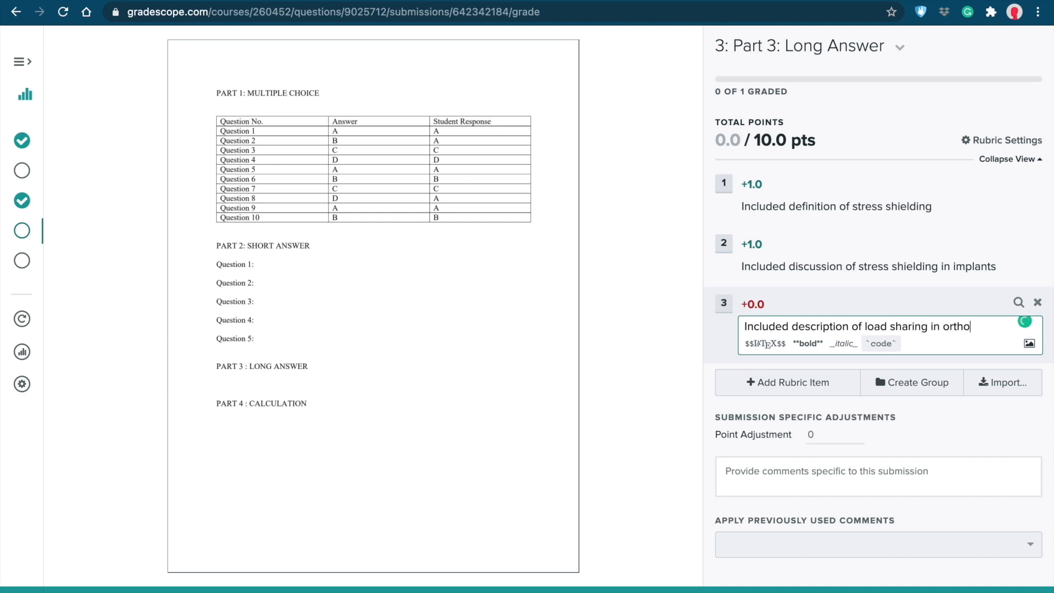
text(paedic implants)
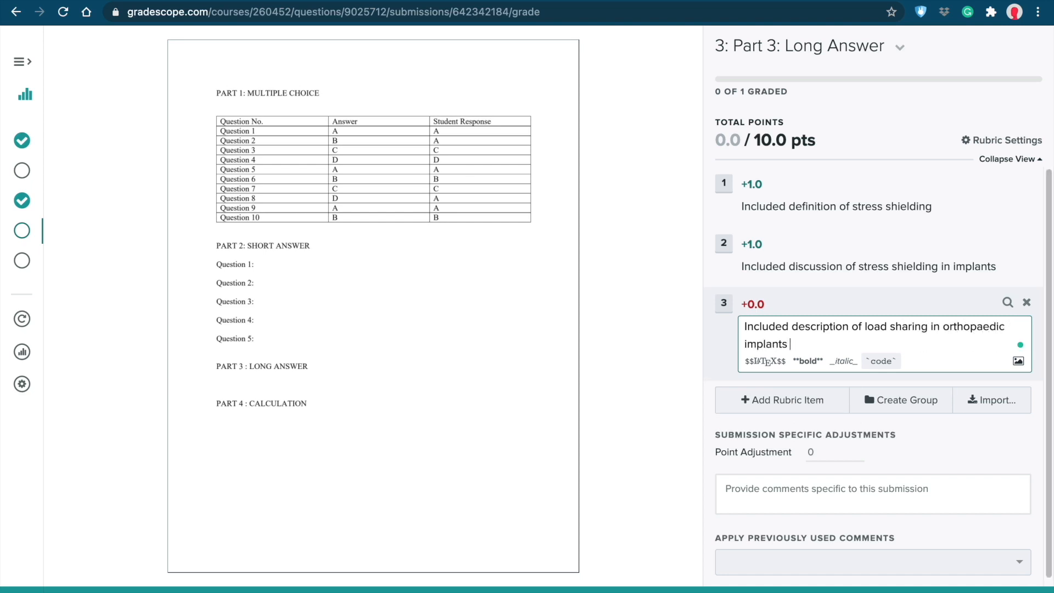
click(754, 305)
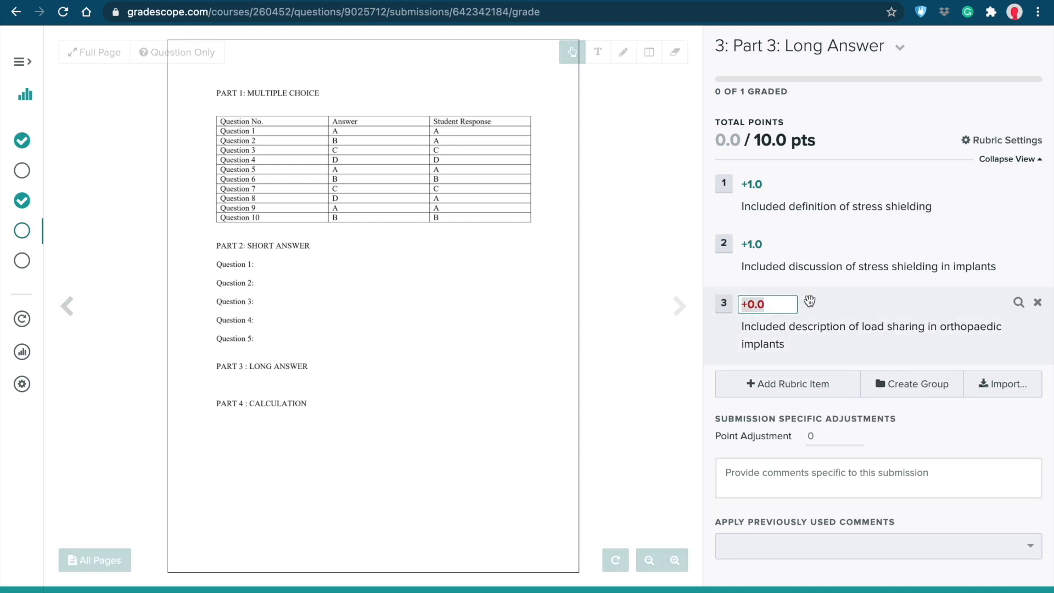
text(1)
key(Return)
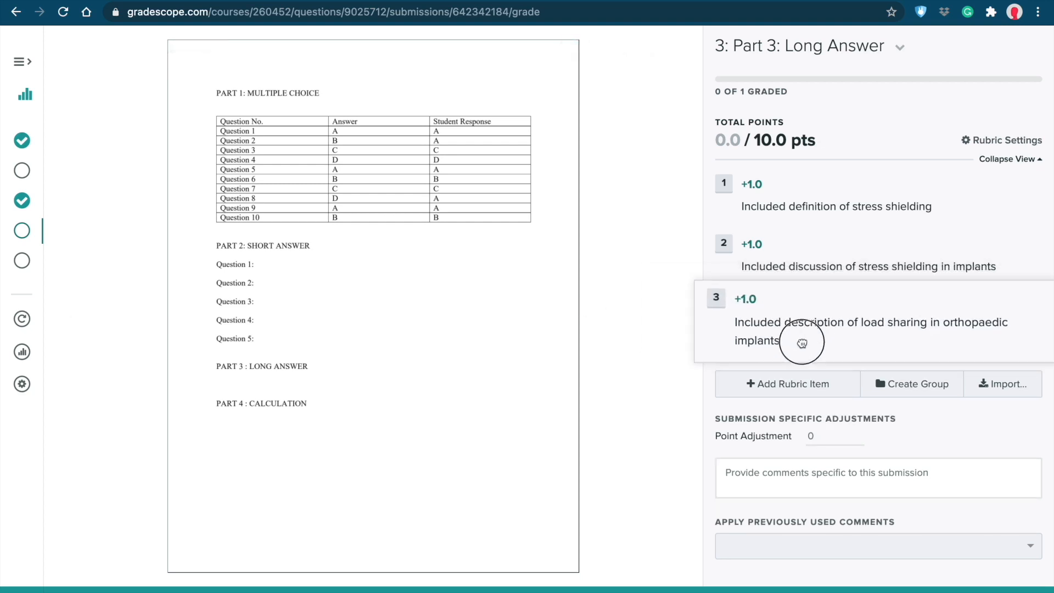
Step: Create a rubric group named Load Sharing containing the item "Discussed moment sharing" worth 1 point
click(900, 384)
text(Load Sharing)
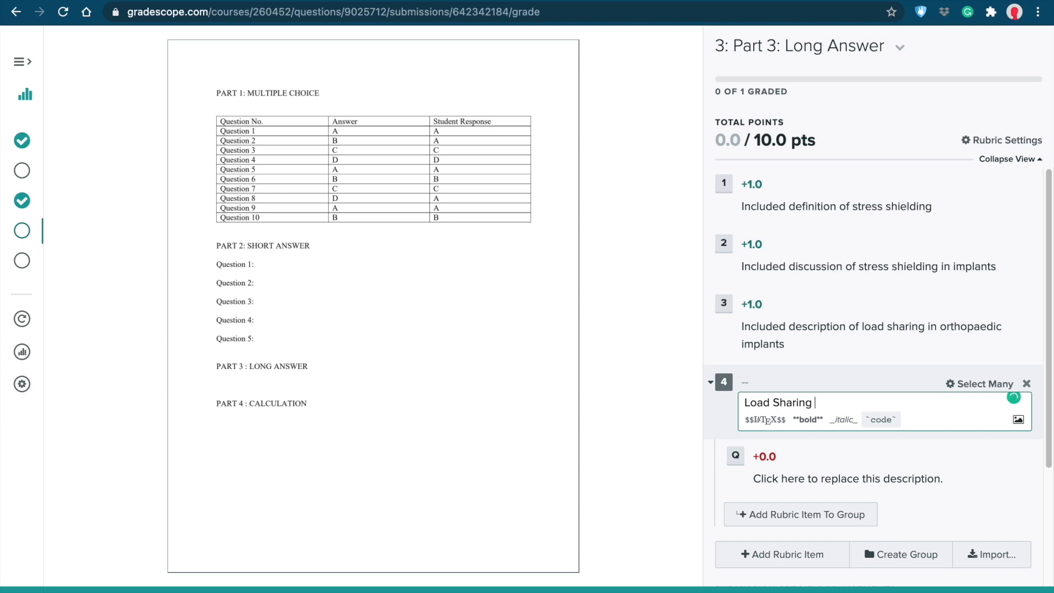
click(831, 479)
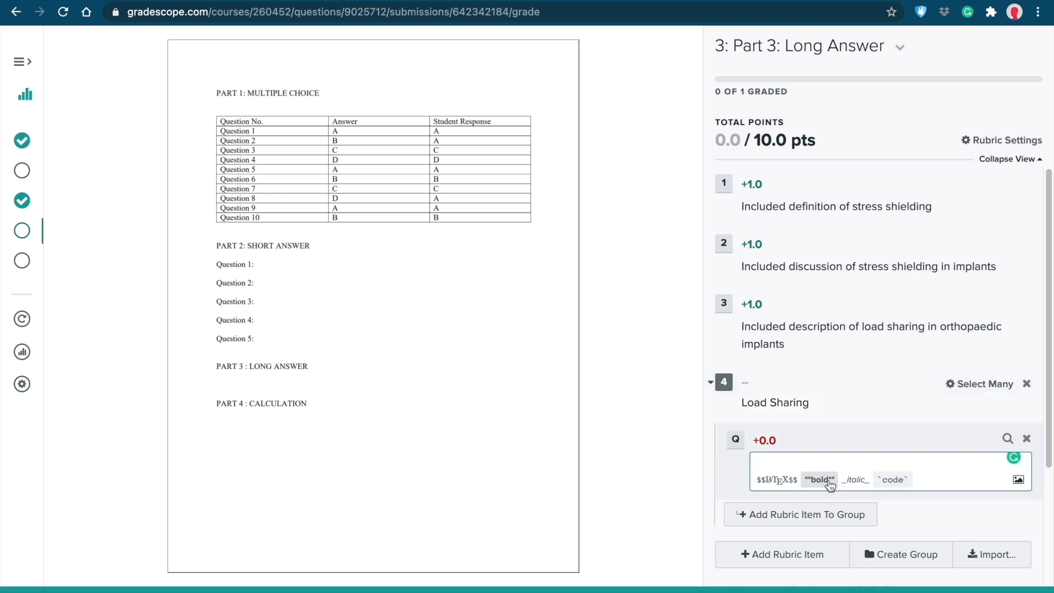
text(Discussed moment sharing)
click(765, 440)
text(1)
key(Return)
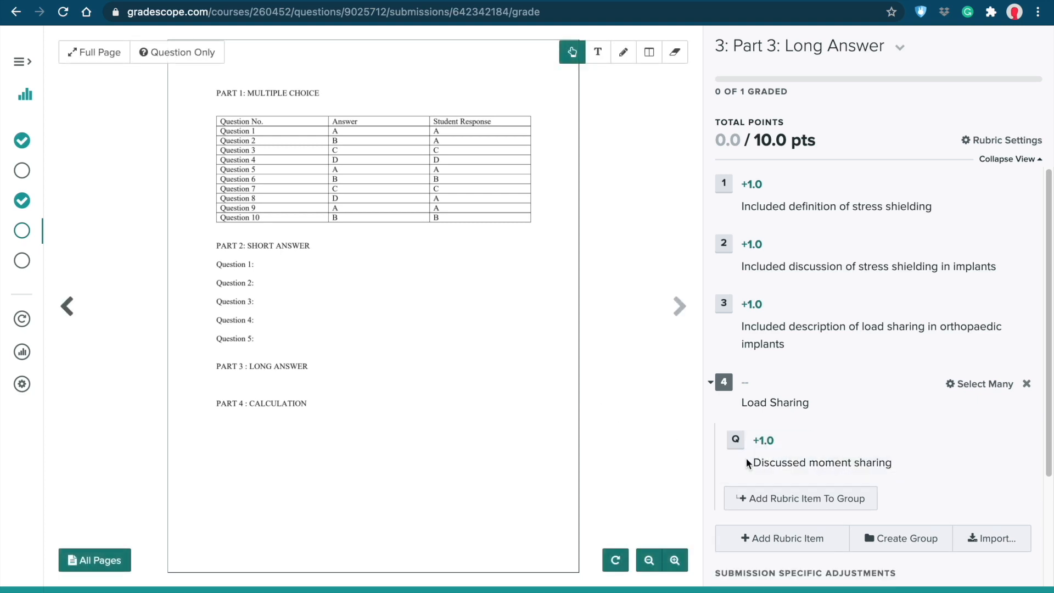
Step: Add the item "Discussed axial force sharing" worth 1 point to the Load Sharing rubric group
click(807, 499)
text(Discussed )
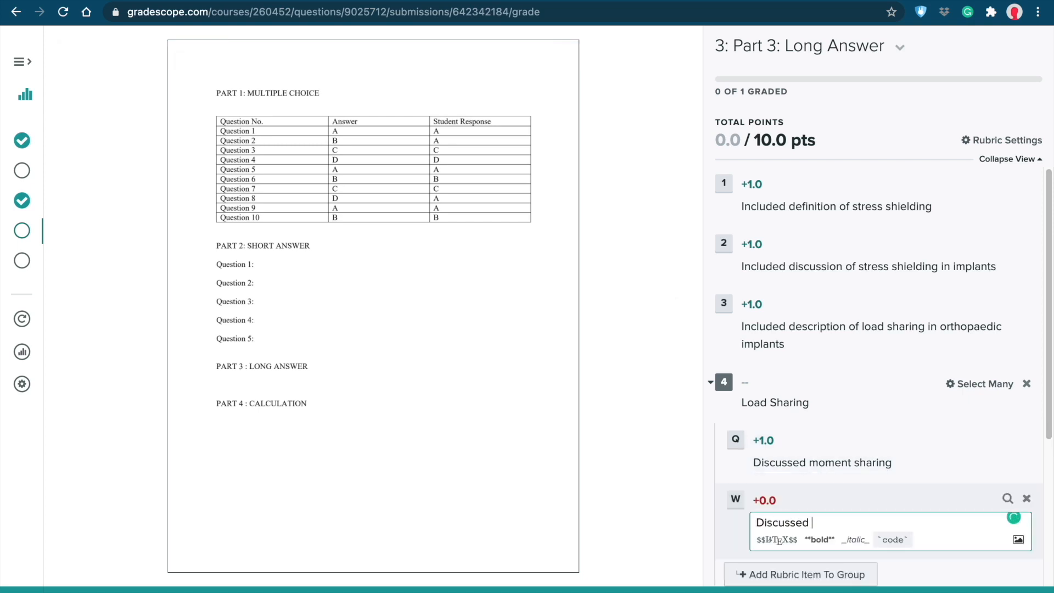
text(axial force sharing)
click(764, 500)
text(1)
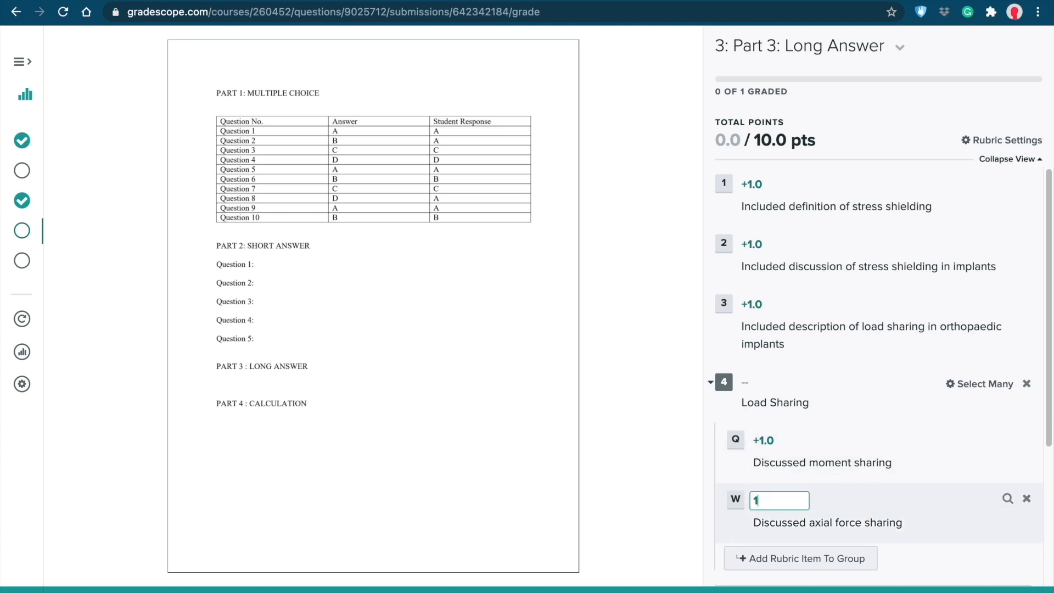
Step: Add the item "Provided example equations" worth 2.5 points to the Load Sharing group and collapse the group
click(801, 559)
text(Provide)
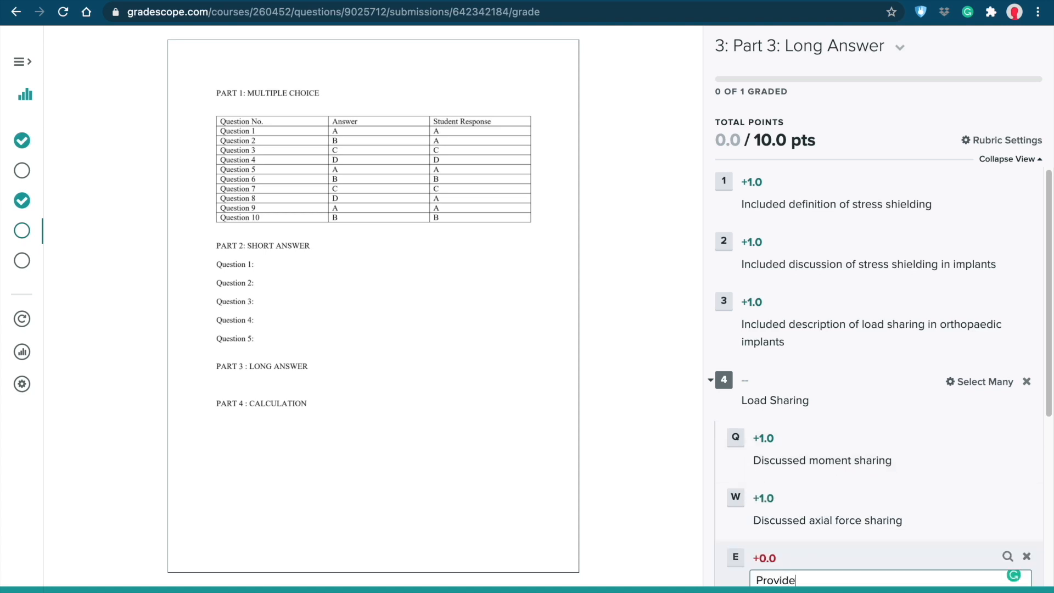
text(d ex)
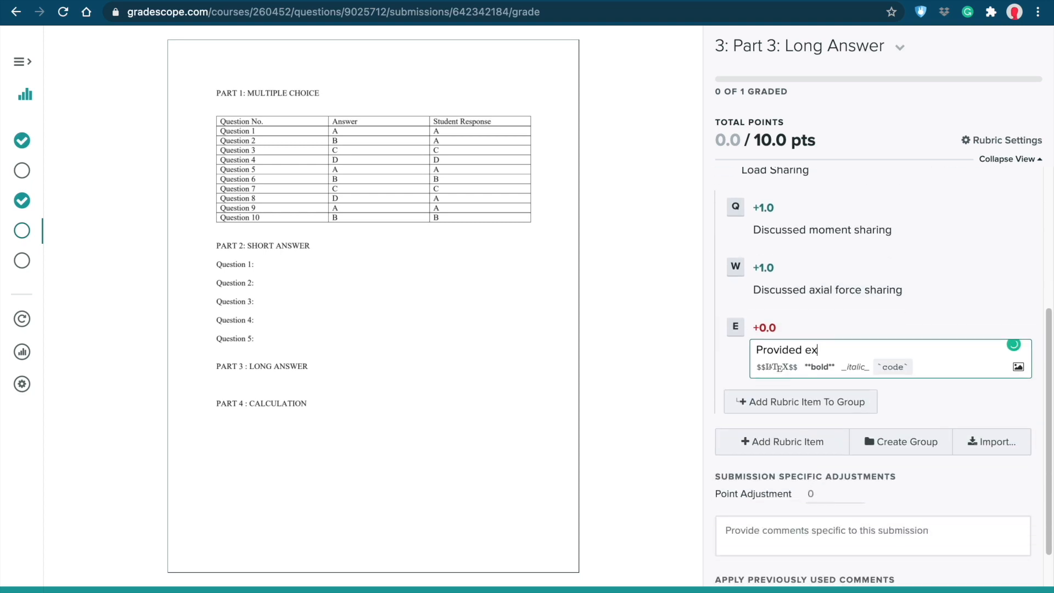
text(ample equations)
click(769, 329)
text(2.5)
key(Return)
scroll(823, 297, up, 3)
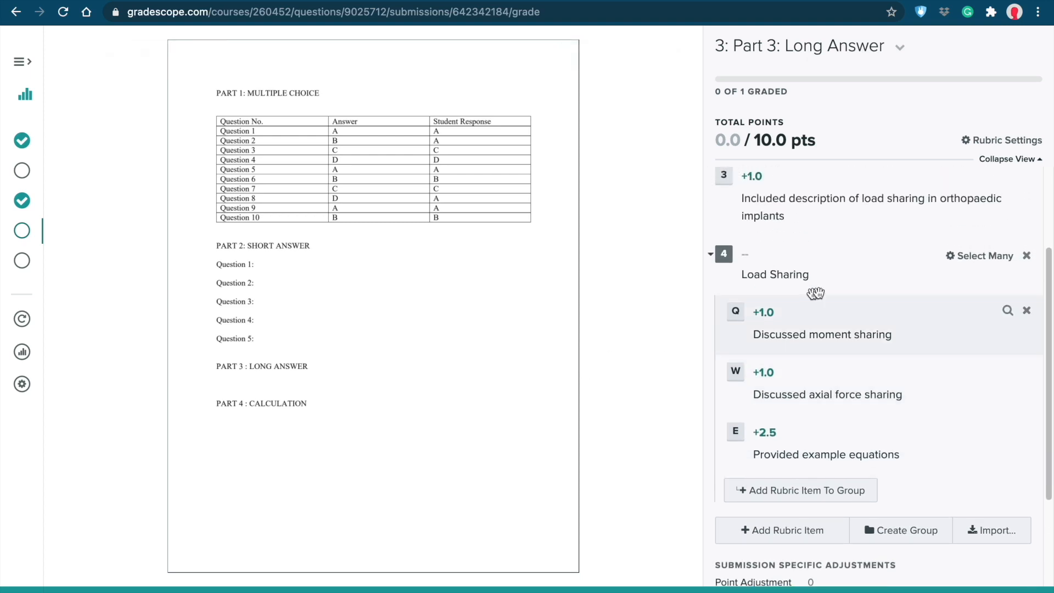
click(836, 285)
scroll(818, 247, up, 3)
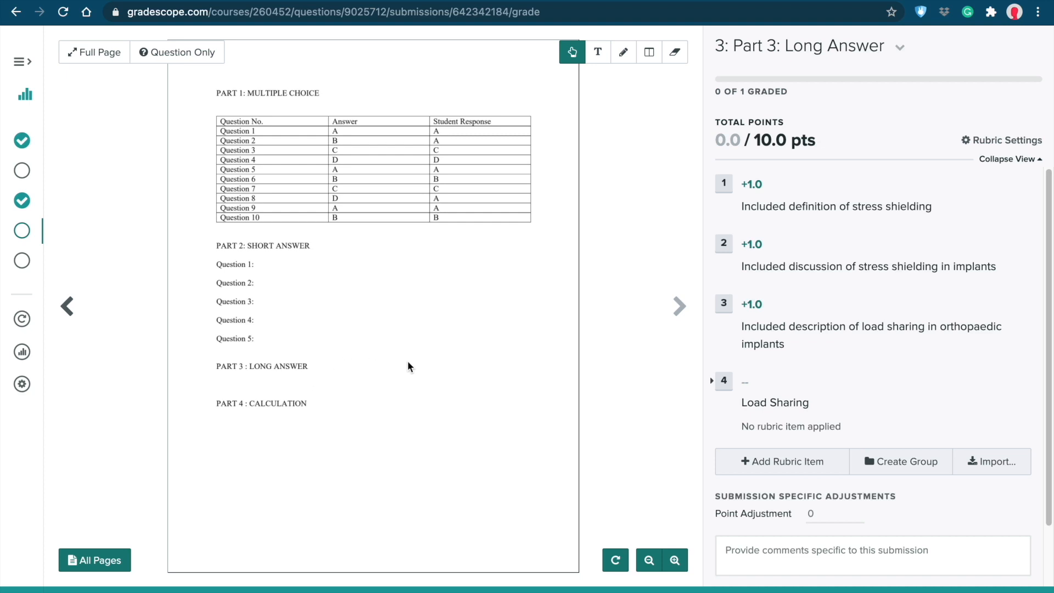
Step: Apply and remove the three Load Sharing items and rubric items 1 and 2 on the submission
key(4)
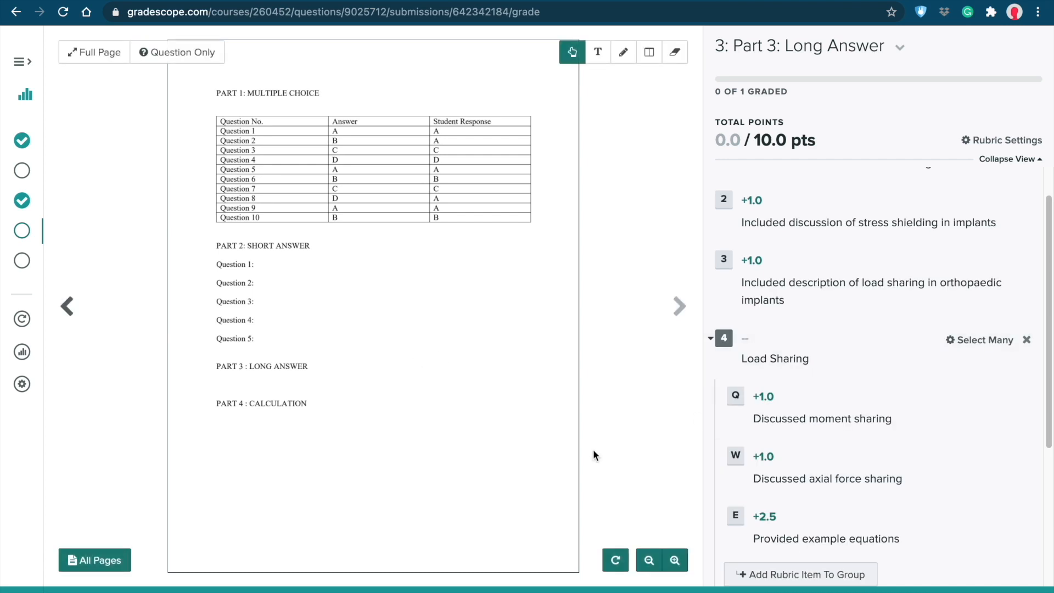
key(q)
key(w)
key(e)
key(q)
key(w)
key(e)
key(4)
key(1)
key(1)
key(2)
key(2)
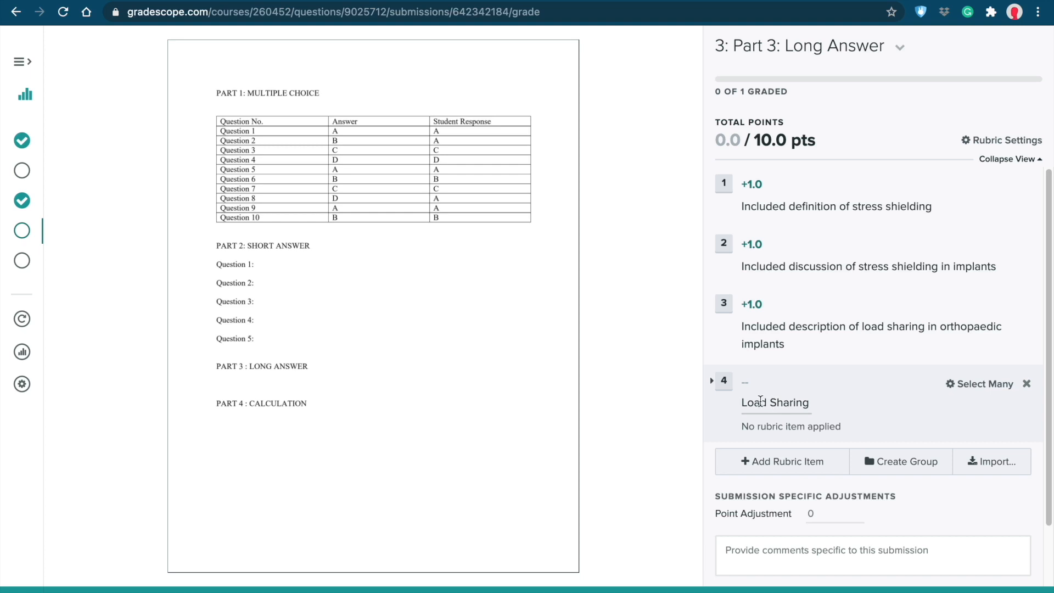
Step: Create a rubric group named Joint Forces containing the item "Exceeds Expectations" worth 4 points
click(894, 465)
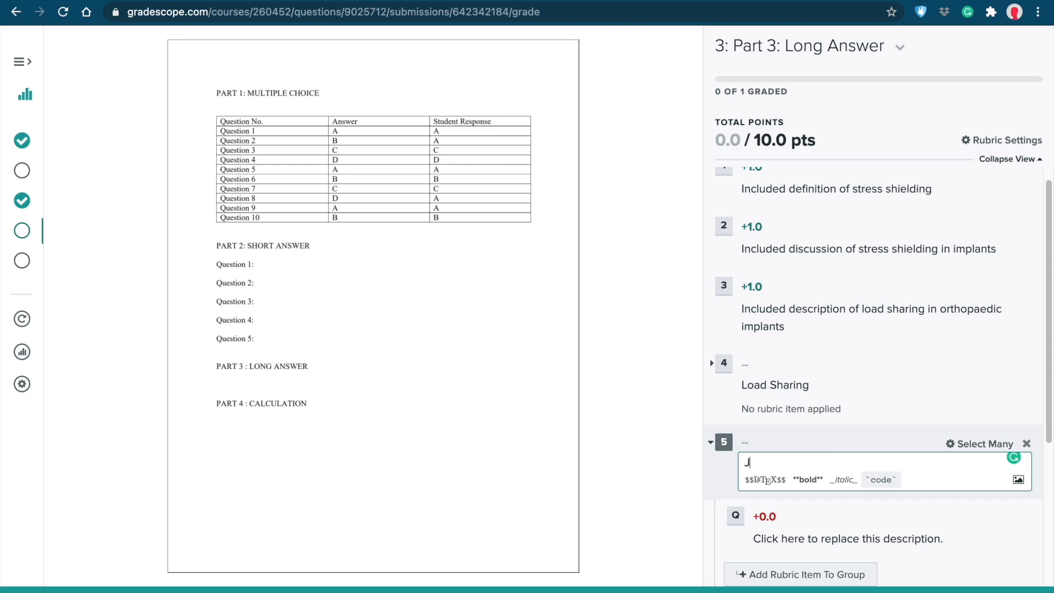
text(es)
key(Tab)
text(Exceeds Expectations)
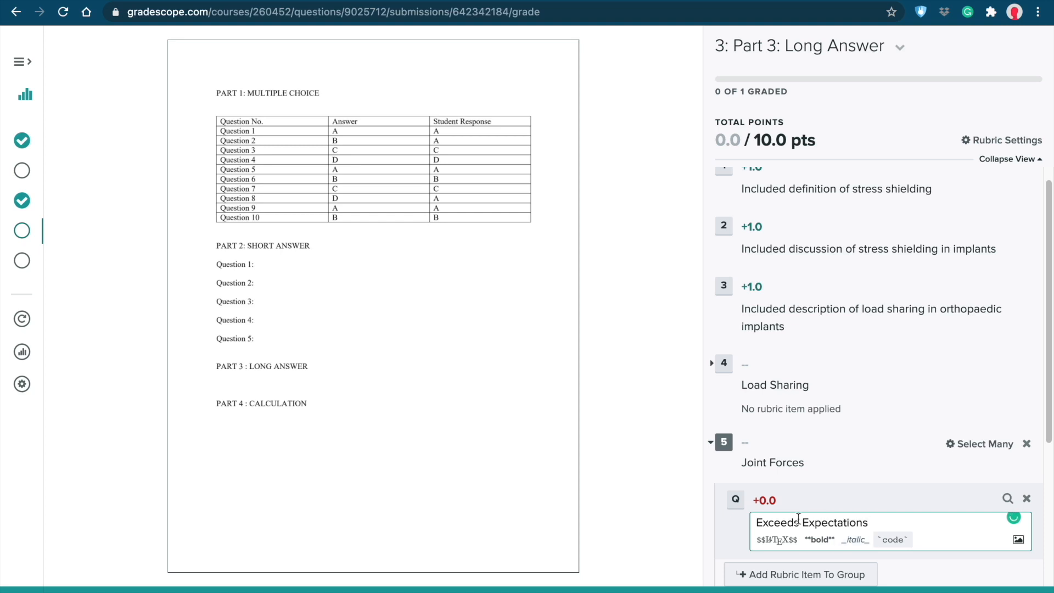
click(767, 497)
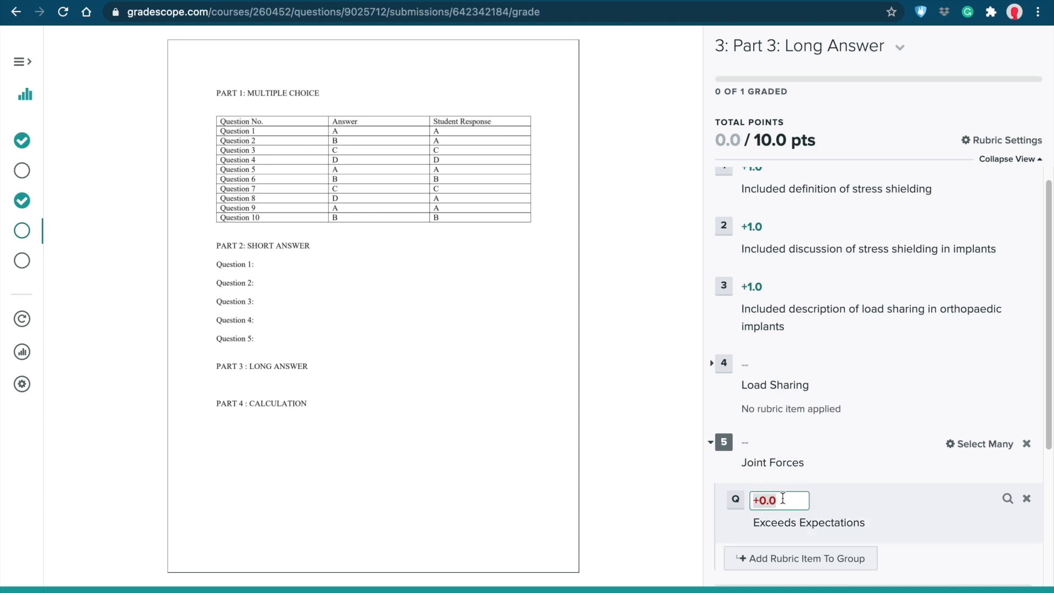
text(4)
Step: Add the item "Meets" worth 3 points to the Joint Forces rubric group
click(871, 558)
text(Meets)
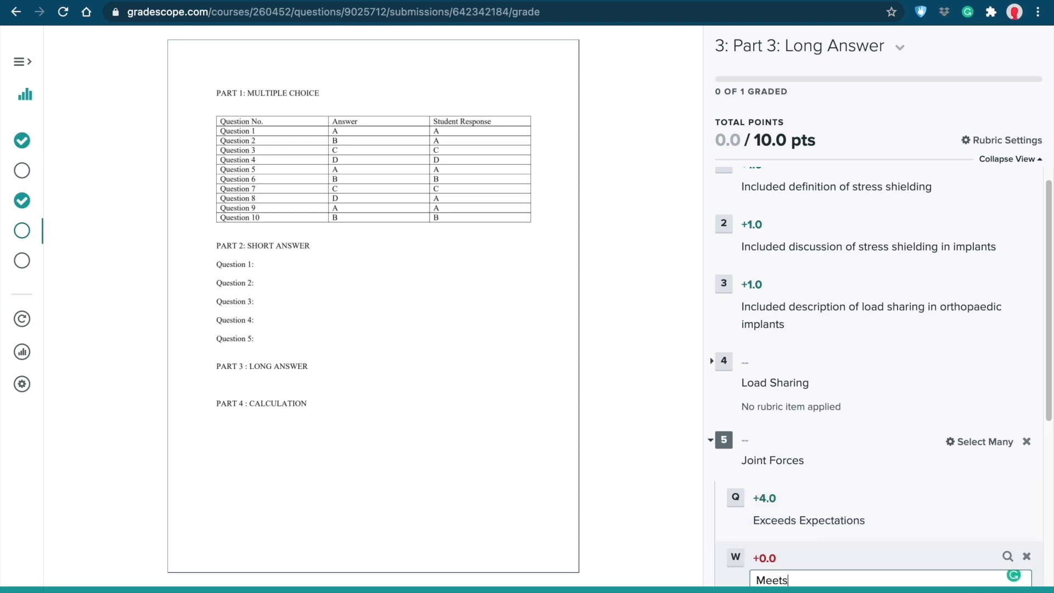
click(793, 558)
text(3)
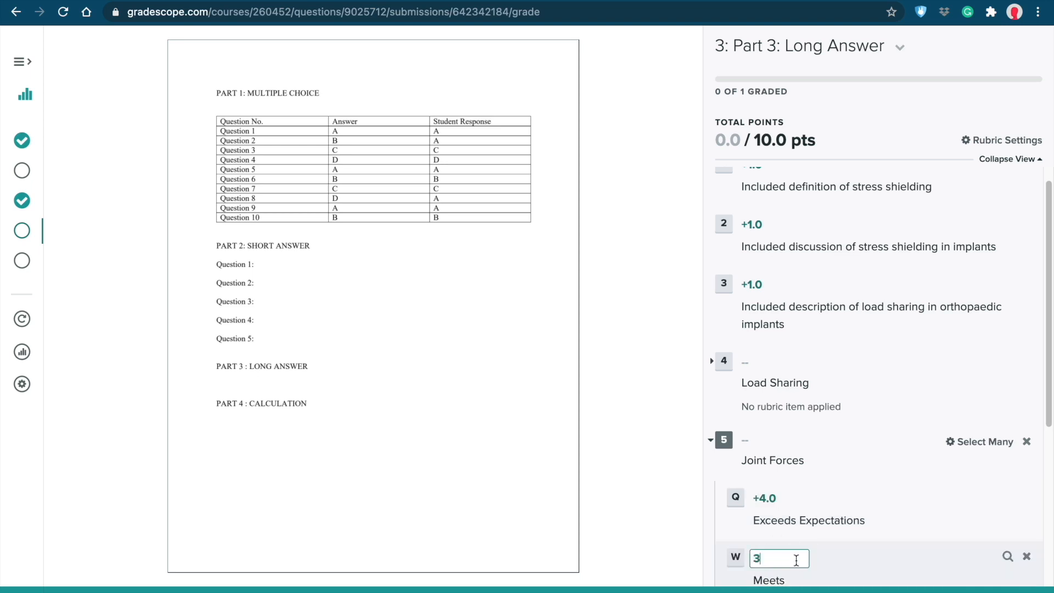
Step: Add the item "Acceptable" worth 2 points to the Joint Forces rubric group
scroll(810, 559, down, 2)
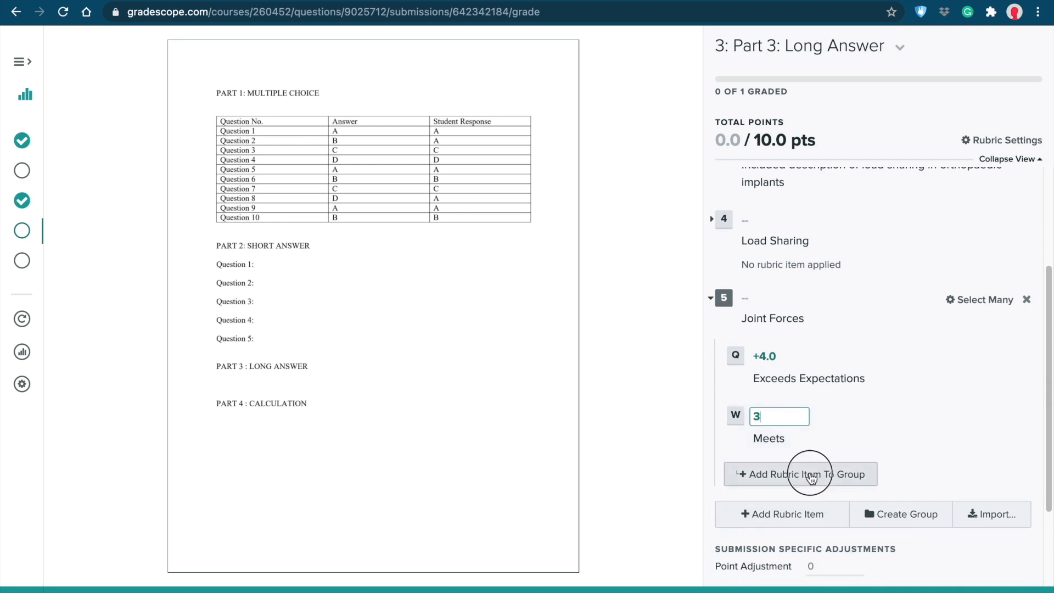
click(811, 472)
text(Acceptable)
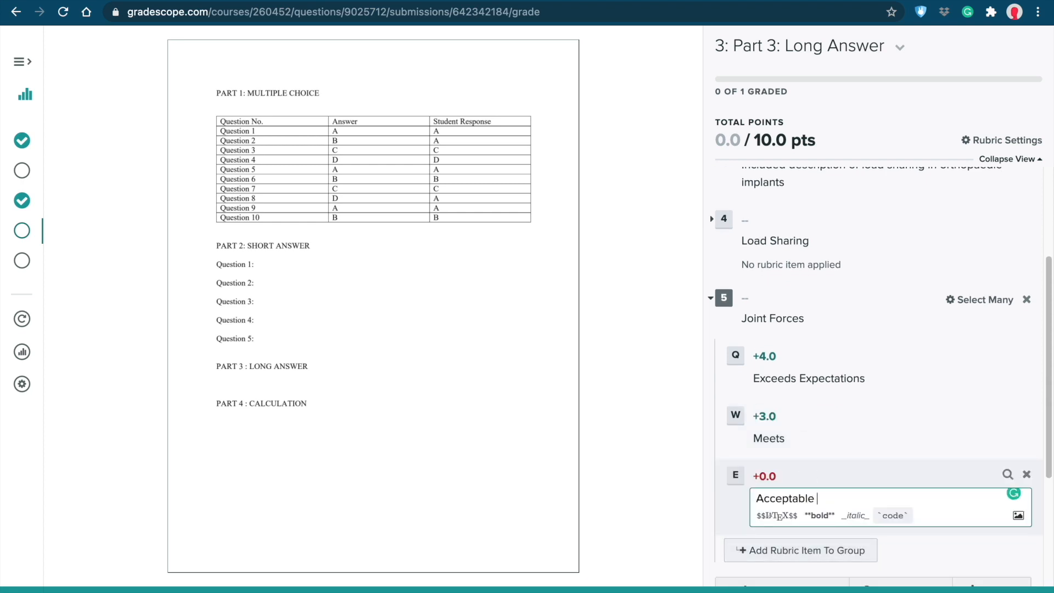
click(763, 475)
text(2)
key(Return)
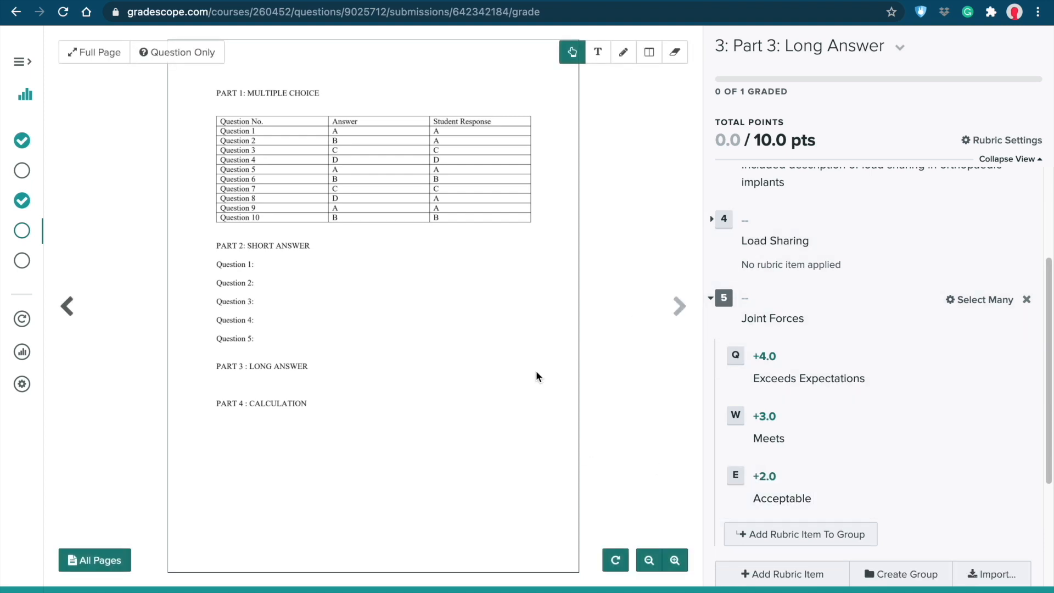
Step: Apply and remove the three Joint Forces rubric items on the submission
click(760, 321)
scroll(760, 324, down, 3)
click(791, 356)
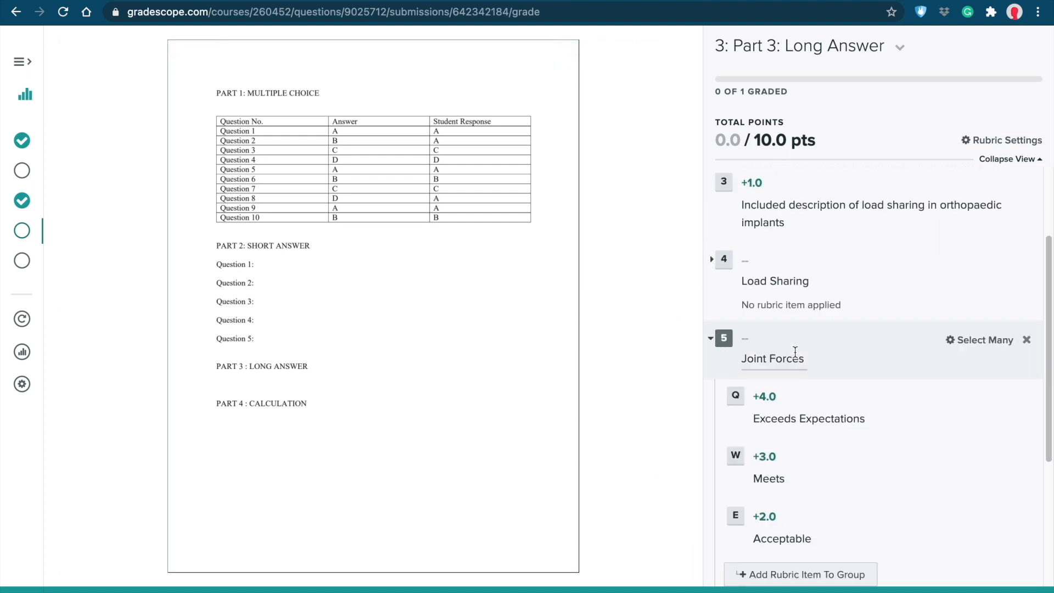
scroll(840, 422, down, 1)
key(q)
key(w)
key(e)
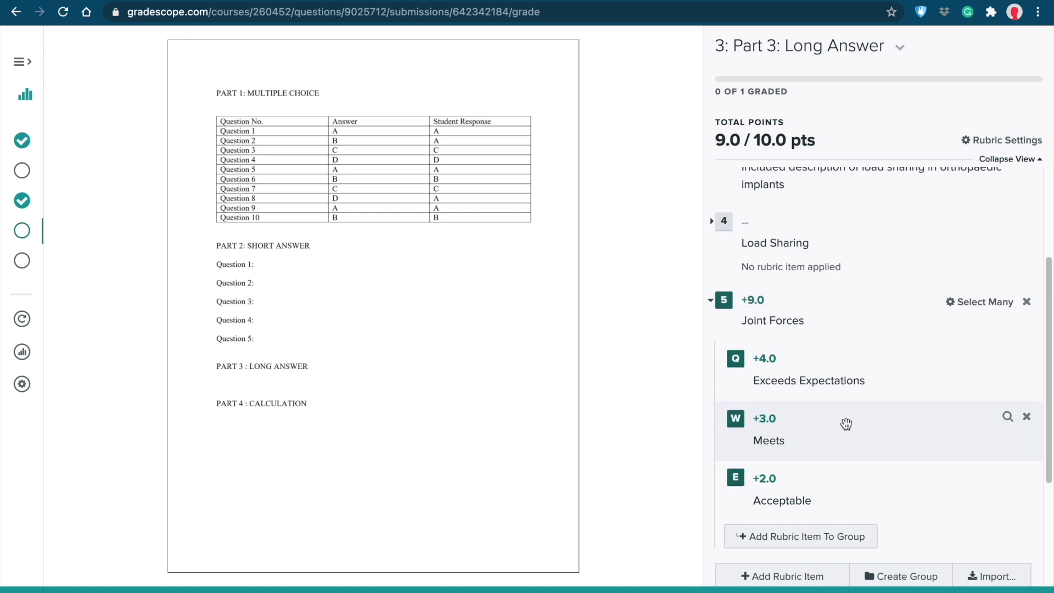
key(q)
key(w)
key(e)
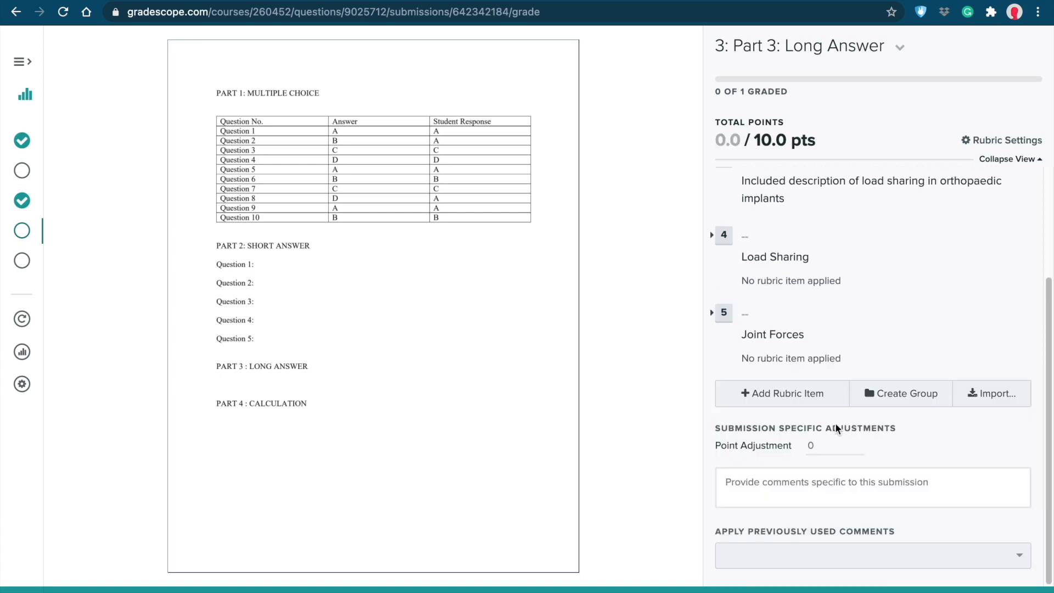
scroll(835, 423, up, 3)
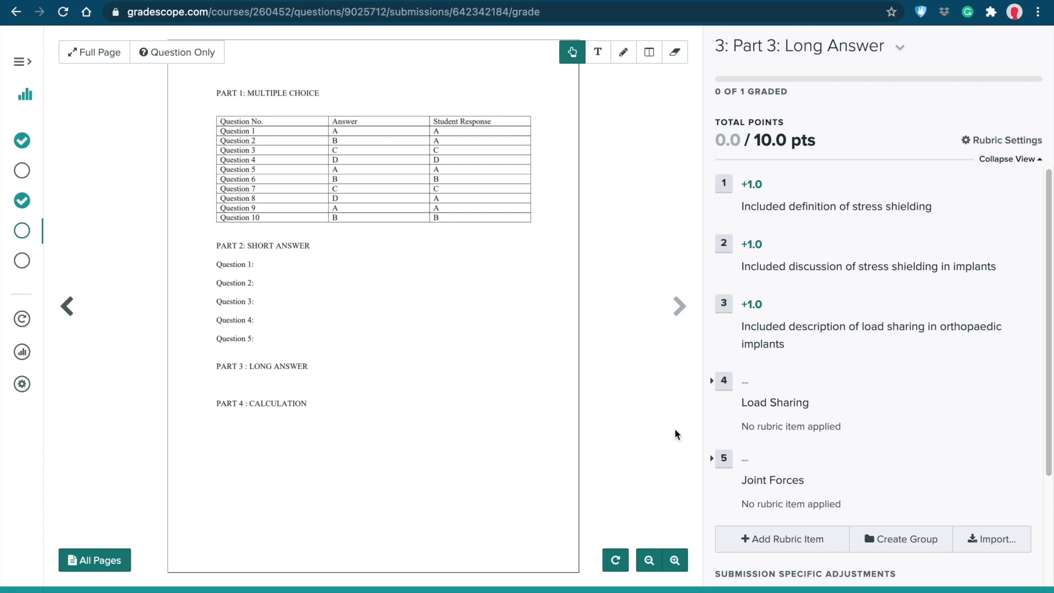
Step: Go to Part 4: Calculation and take the browser out of full screen beside the Assignment 01 answers PDF
key(shift+period)
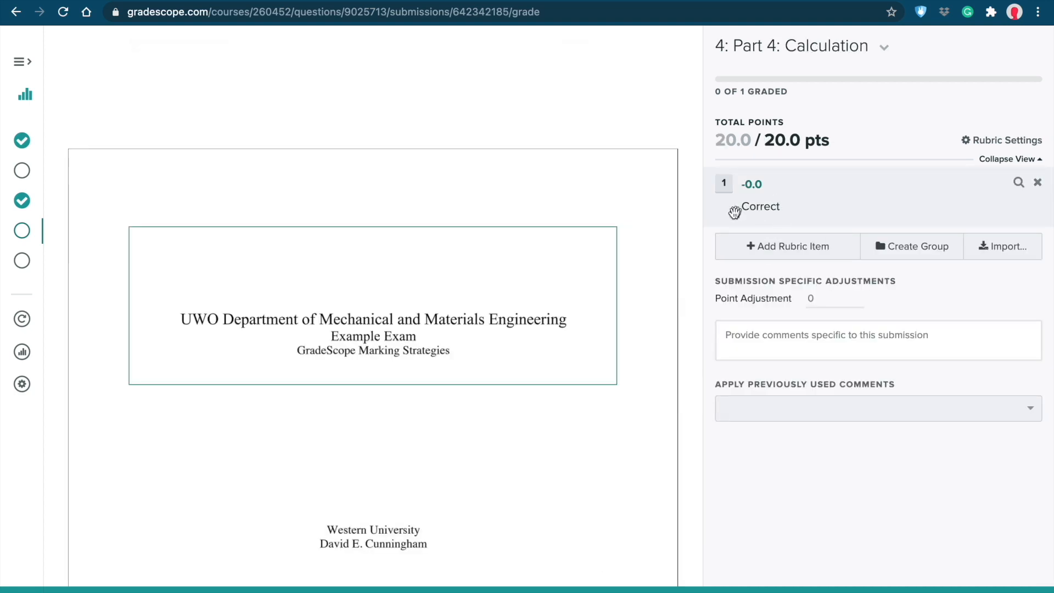
mouse_move(48, 4)
key(ctrl+super+f)
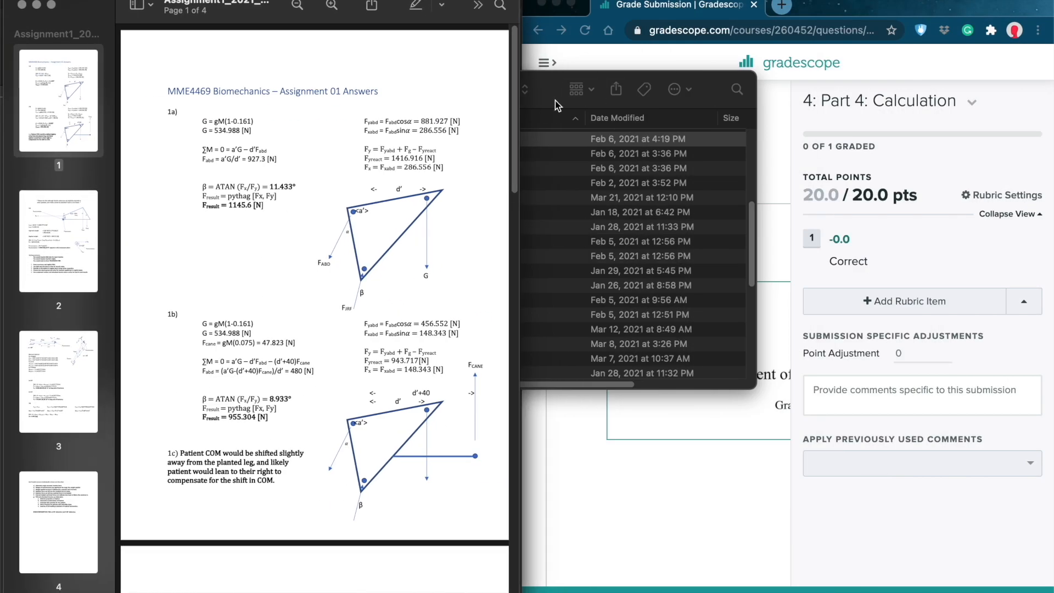
click(564, 106)
click(99, 91)
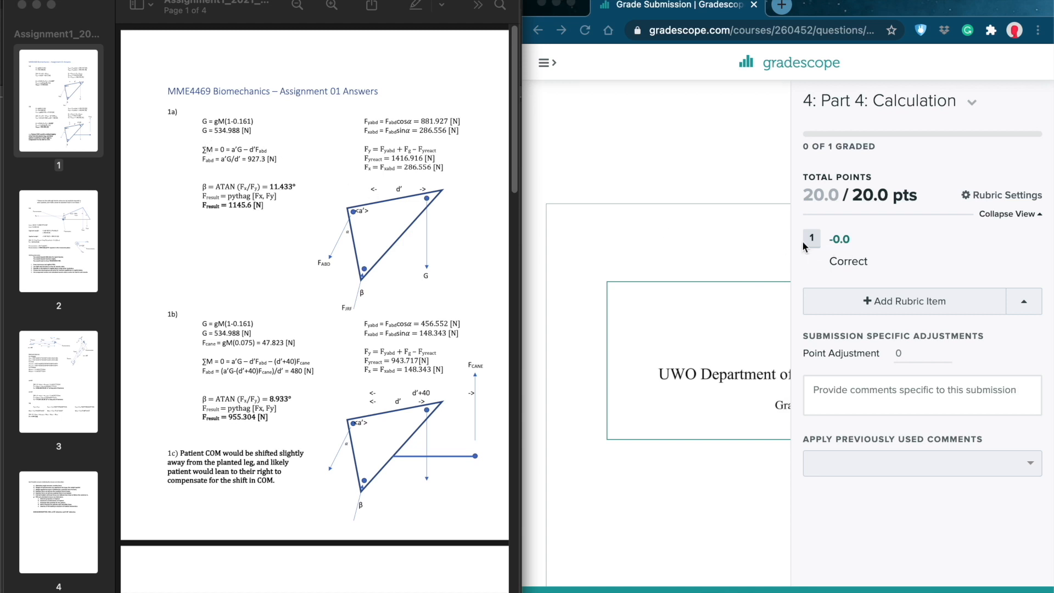
Step: Extend the first rubric item's description to "Correct (check final answers)"
click(755, 253)
click(696, 243)
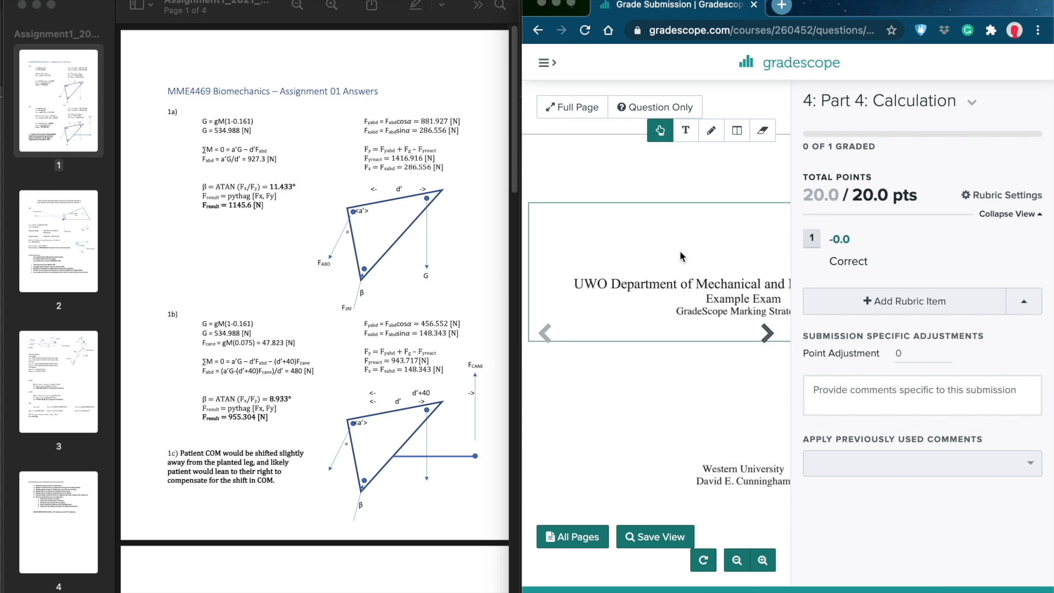
click(642, 328)
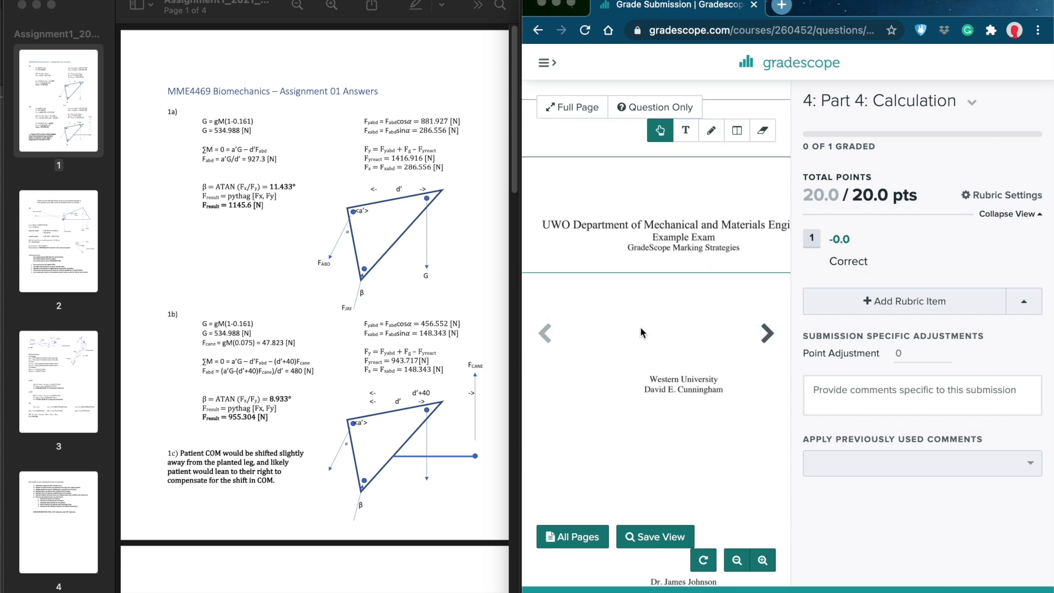
click(840, 240)
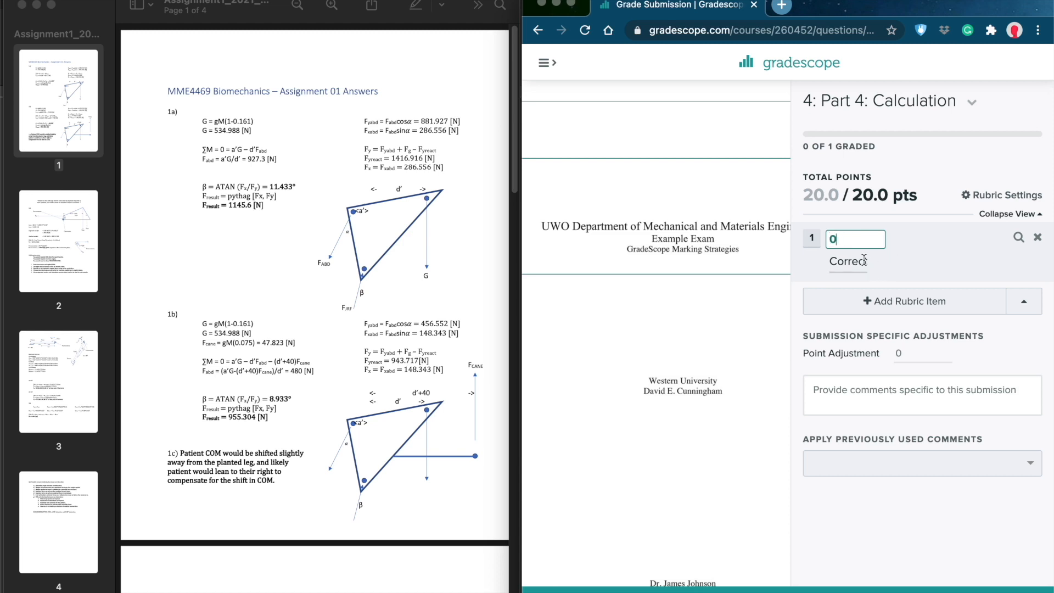
click(879, 264)
click(882, 265)
text((che)
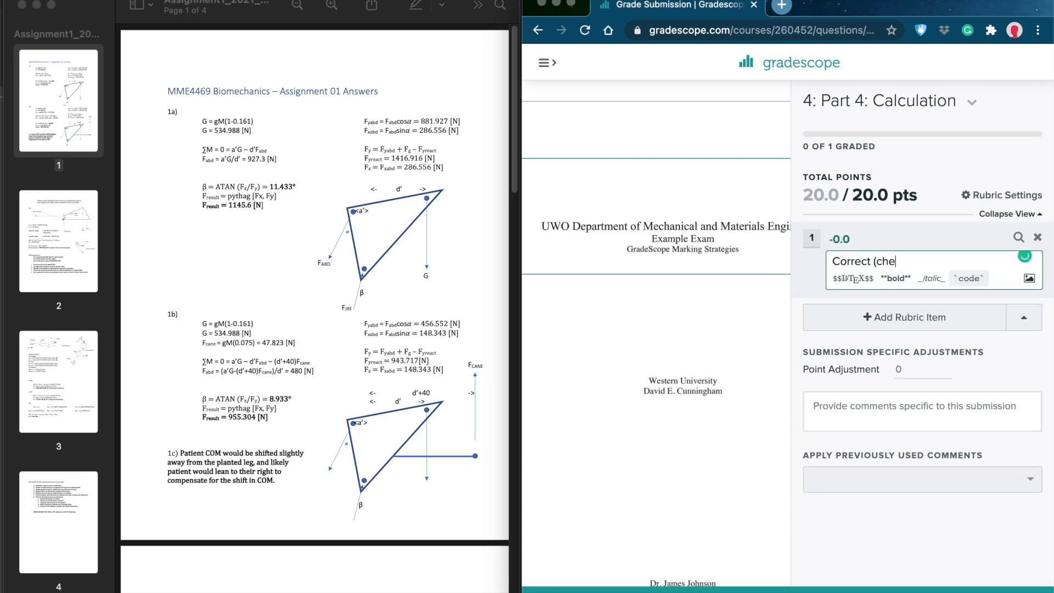
text(ck final answers))
click(769, 307)
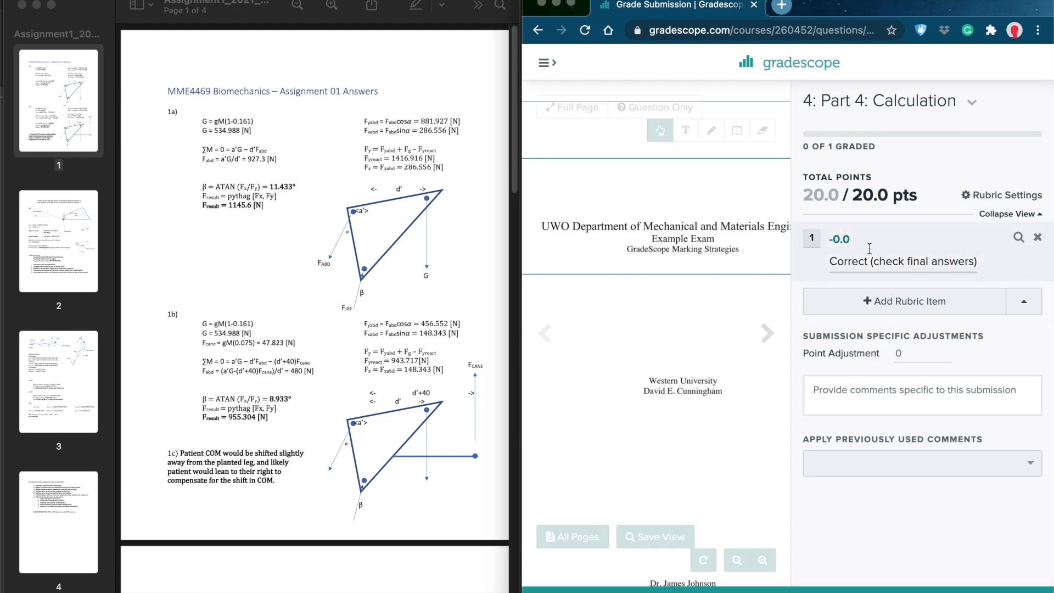
Step: Add a second rubric item described as "Student used incorrect trig functions" with a 1-point deduction, consulting the answers PDF
click(873, 311)
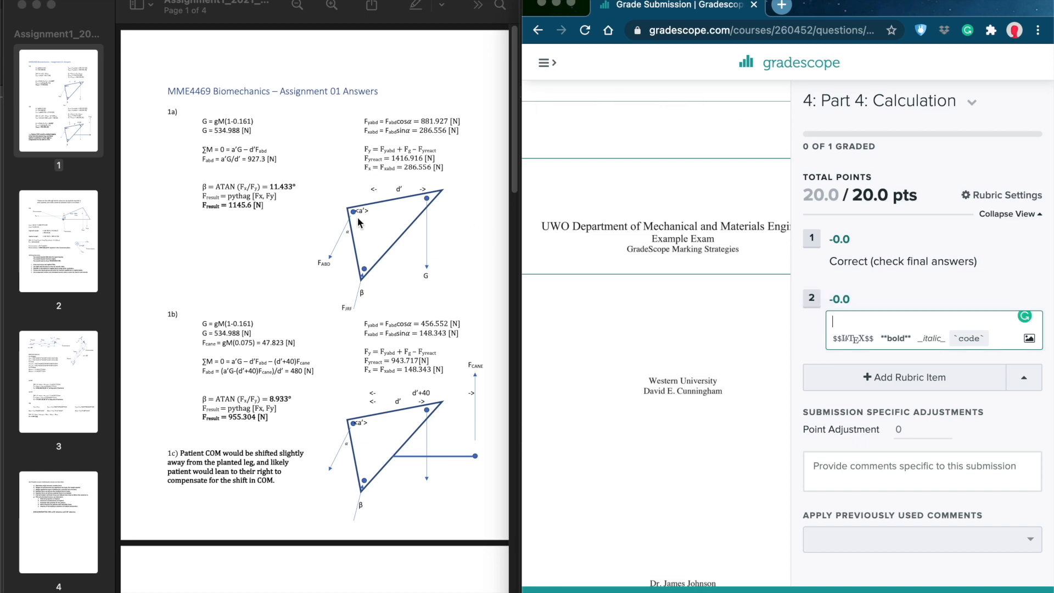
click(357, 242)
scroll(324, 208, up, 5)
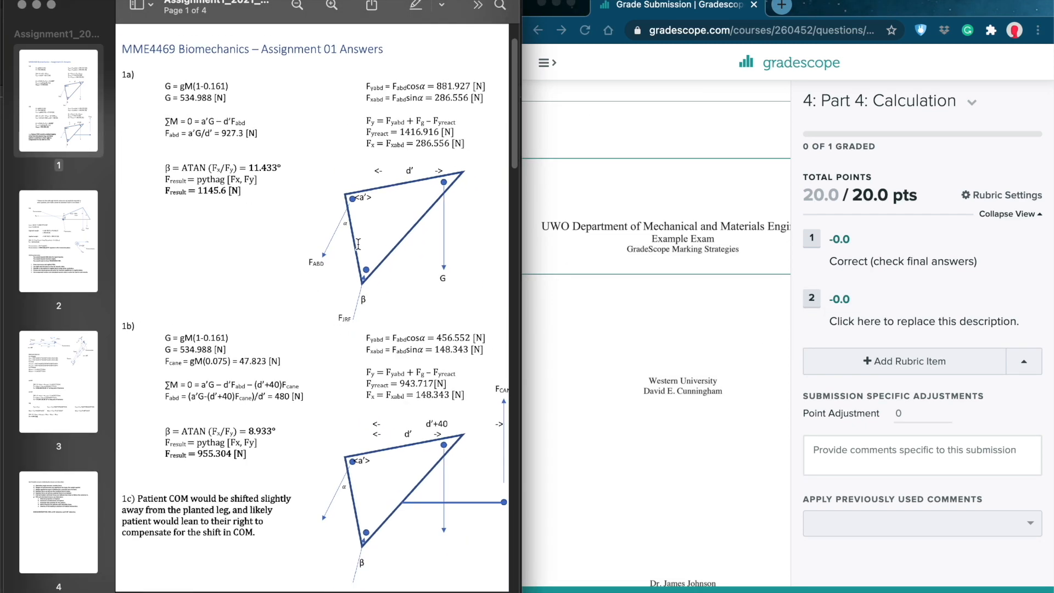
click(347, 225)
click(349, 172)
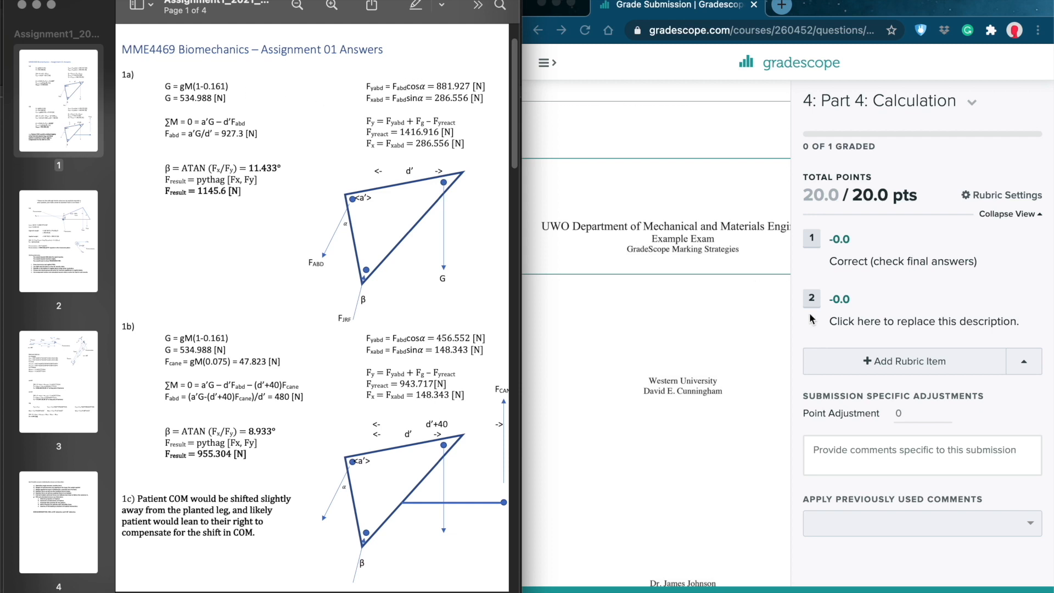
click(867, 322)
text(Student used c)
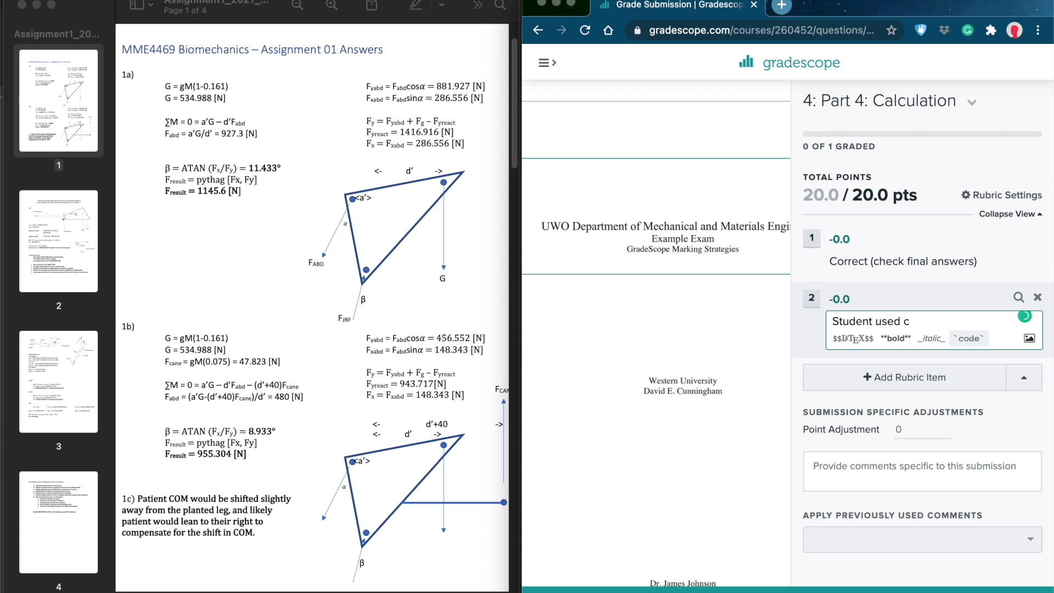
text(os insincorrect trig functions)
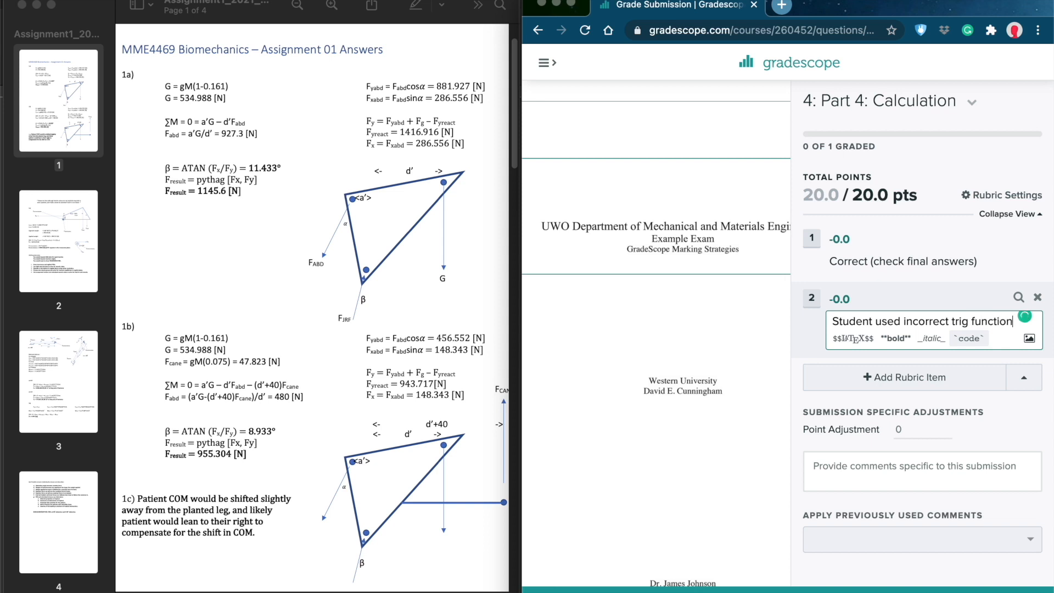
click(841, 299)
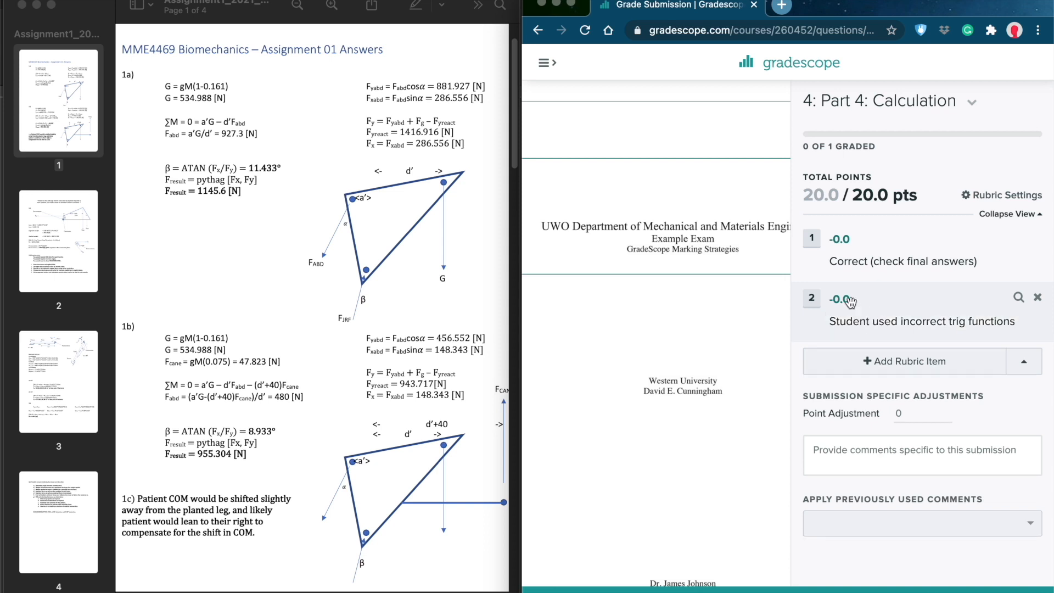
text(1)
Step: Add a third rubric item described as "Incorrect moment summation" with a 2.5-point deduction, consulting the answers PDF
click(878, 360)
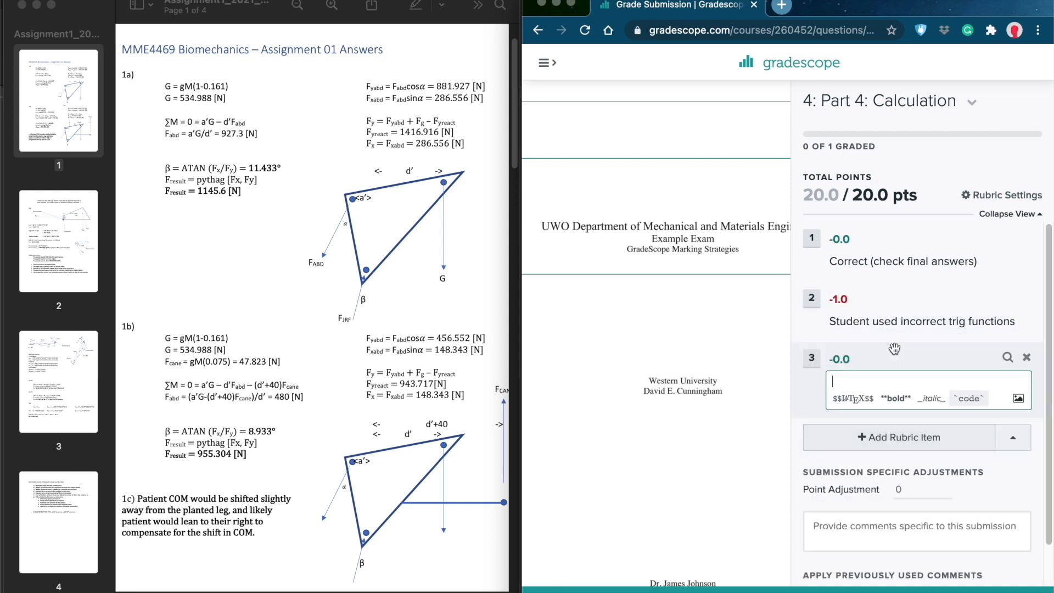
click(277, 392)
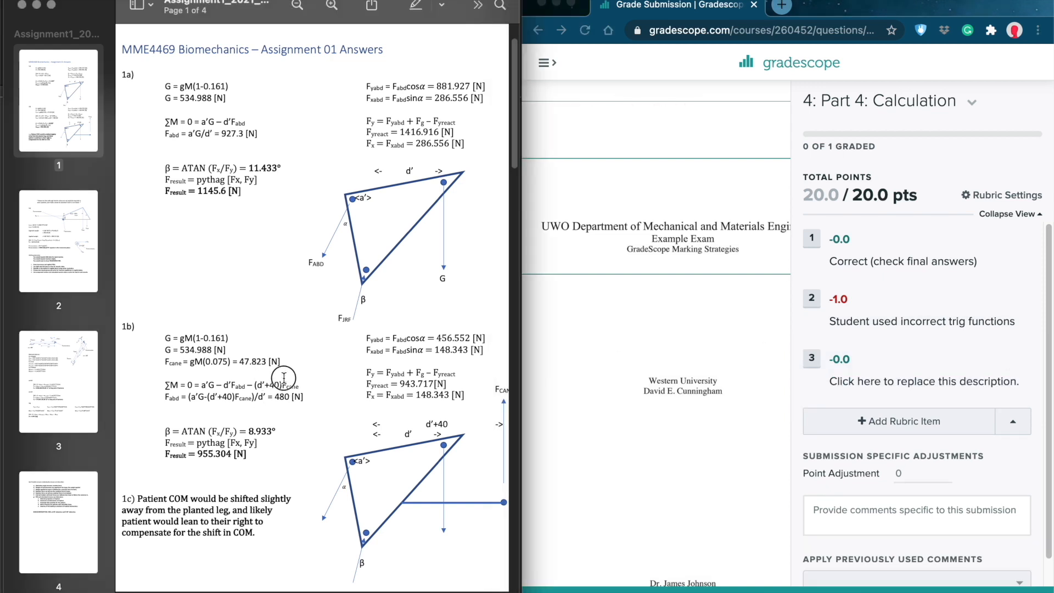
drag(325, 327, 314, 235)
drag(238, 277, 252, 267)
click(878, 383)
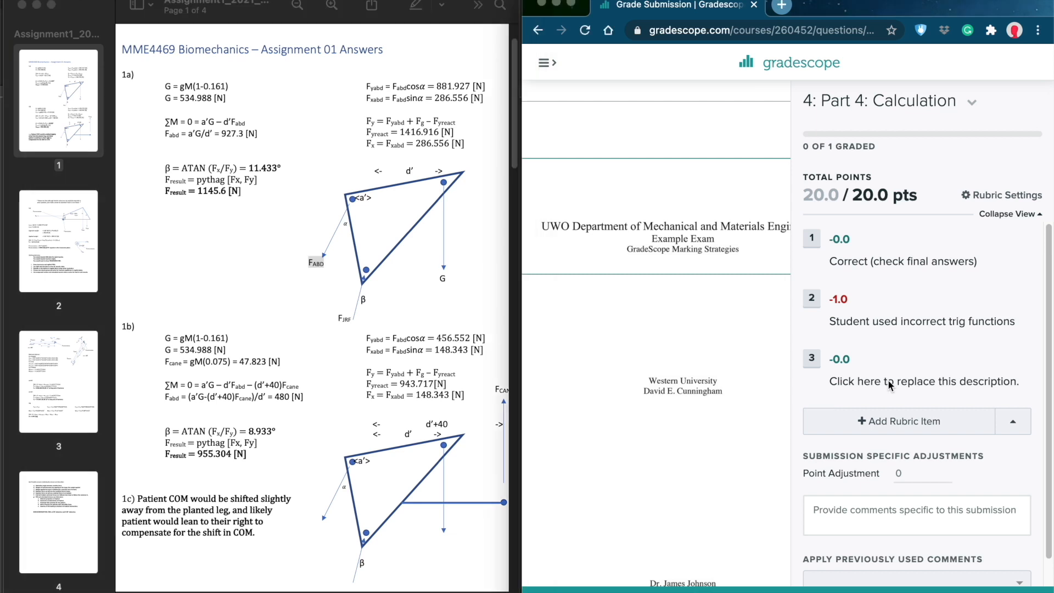
text(Incorre)
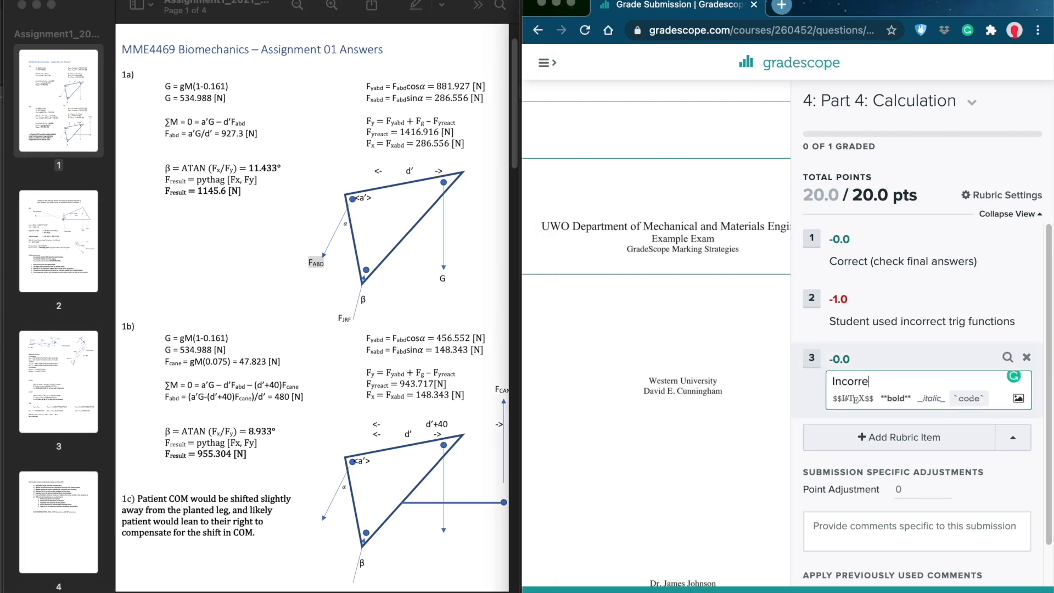
text(ct moment summation)
click(839, 359)
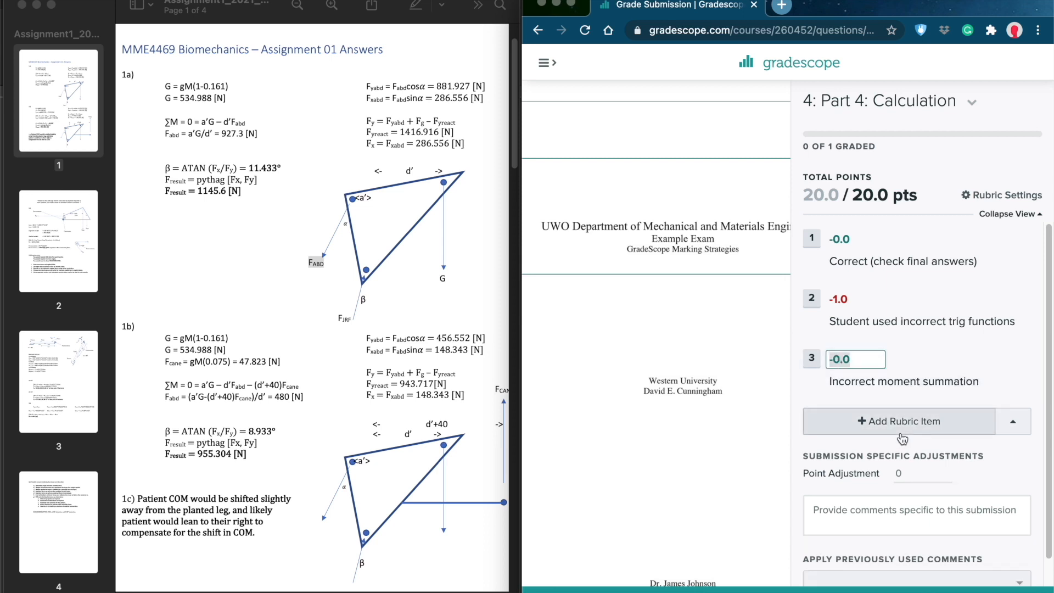
text(-)
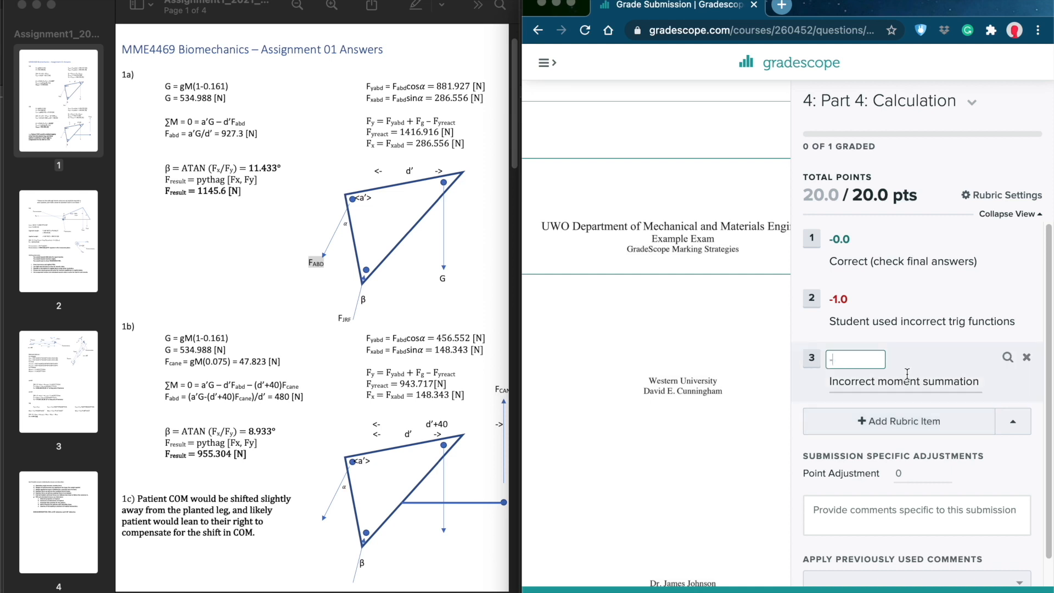
text(2.5)
key(Return)
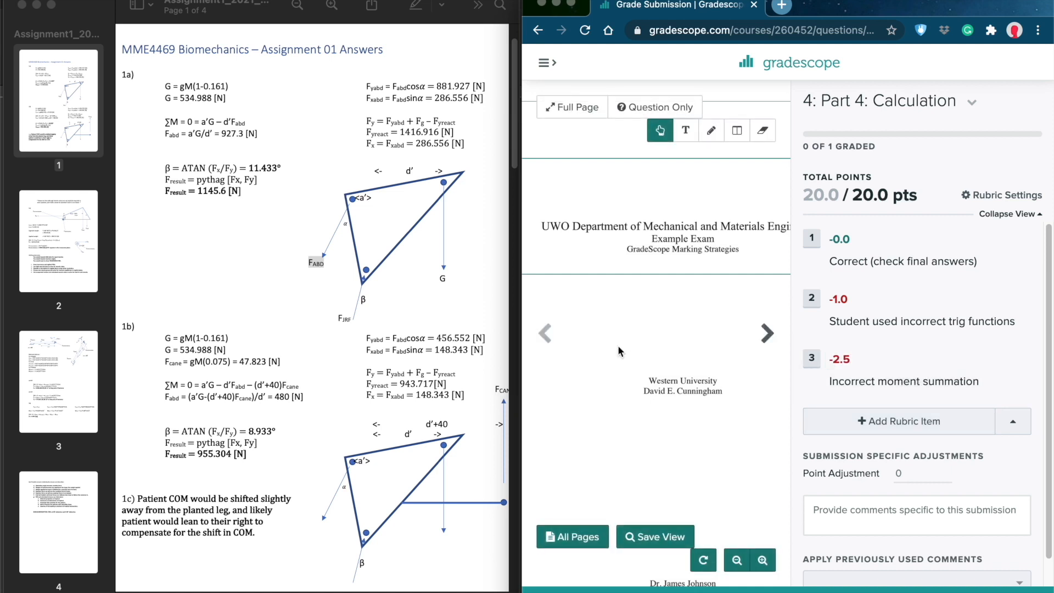
Step: Examine the solutions to questions 1b and 1c in the answers PDF
click(334, 344)
drag(392, 331, 387, 286)
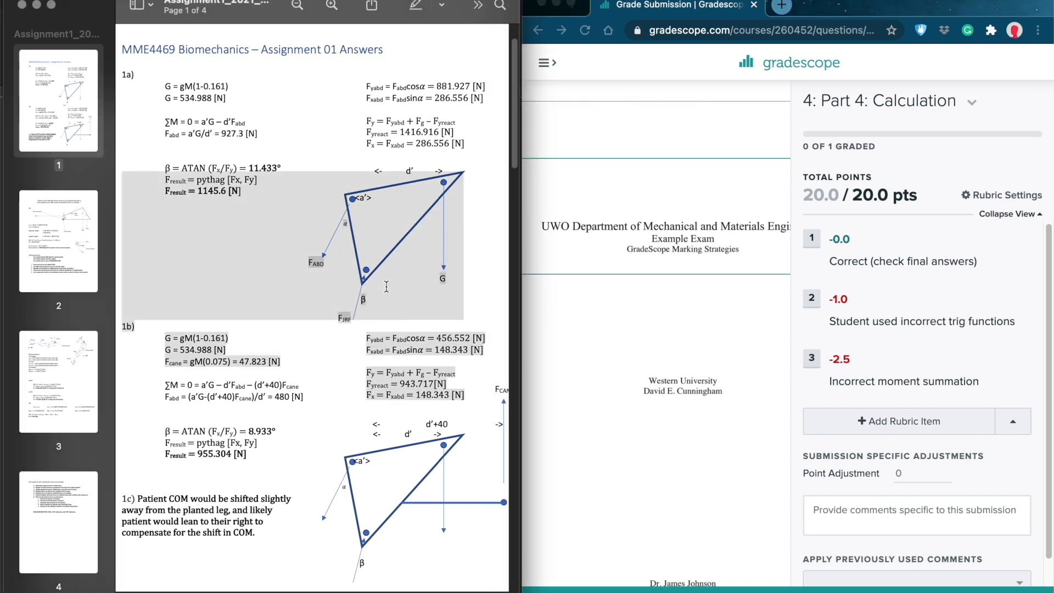
scroll(386, 286, down, 8)
scroll(343, 347, down, 3)
scroll(342, 347, left, 2)
scroll(342, 347, down, 1)
scroll(343, 347, right, 1)
scroll(342, 347, up, 6)
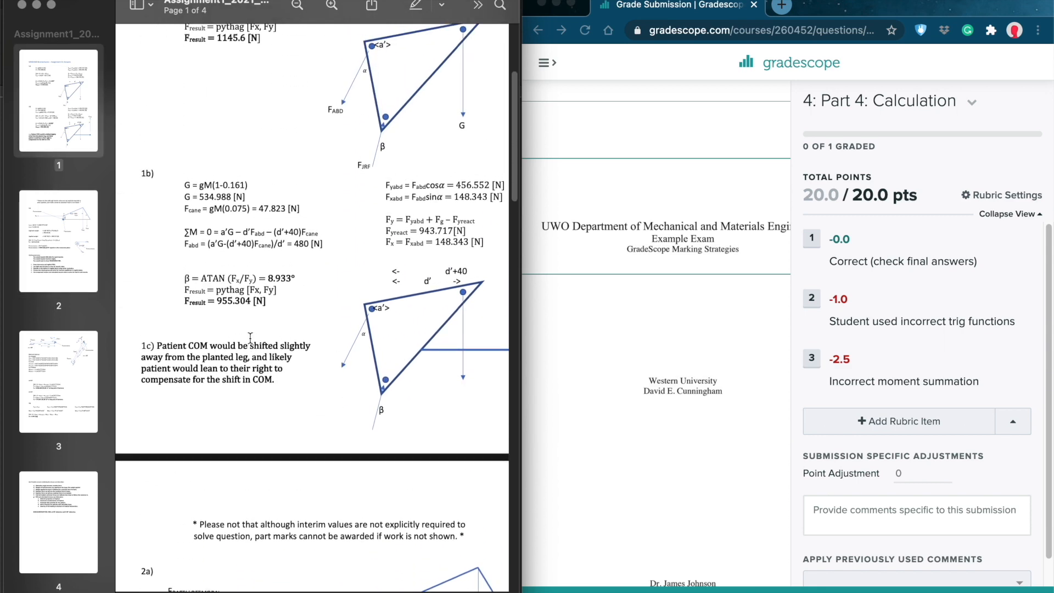
click(910, 420)
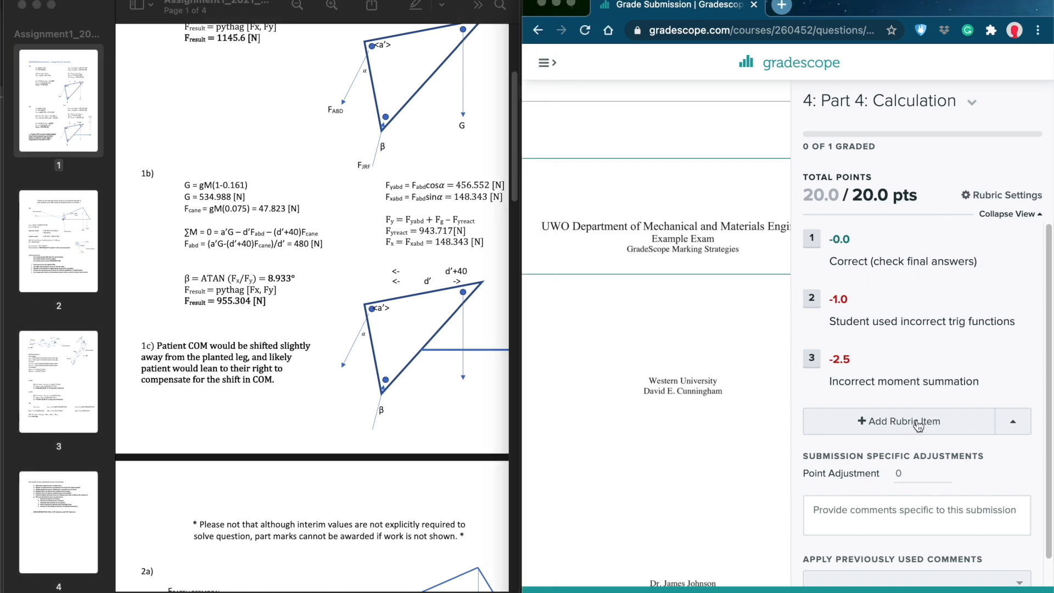
click(911, 421)
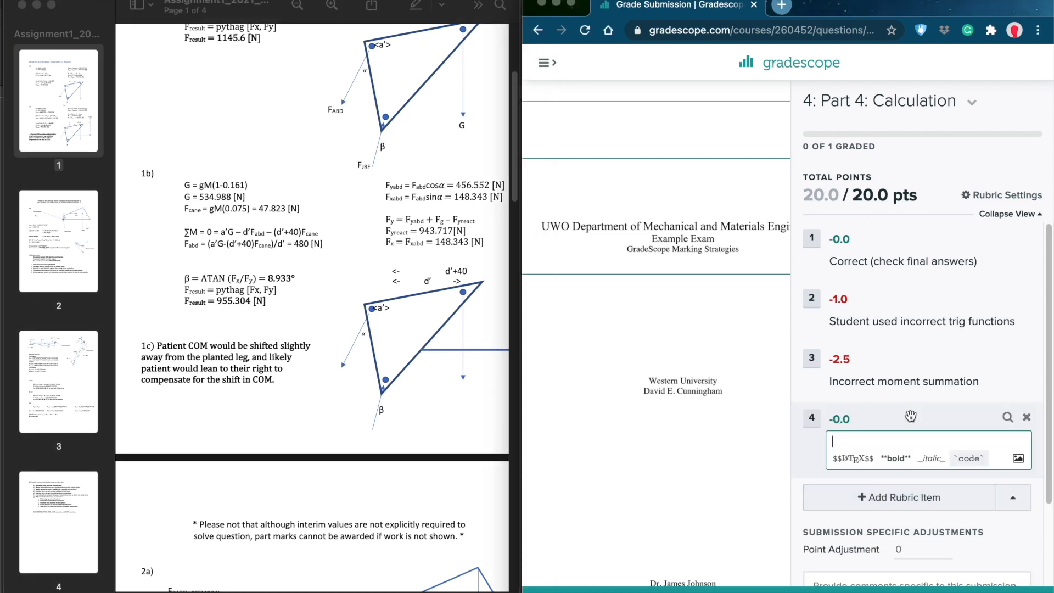
click(1027, 419)
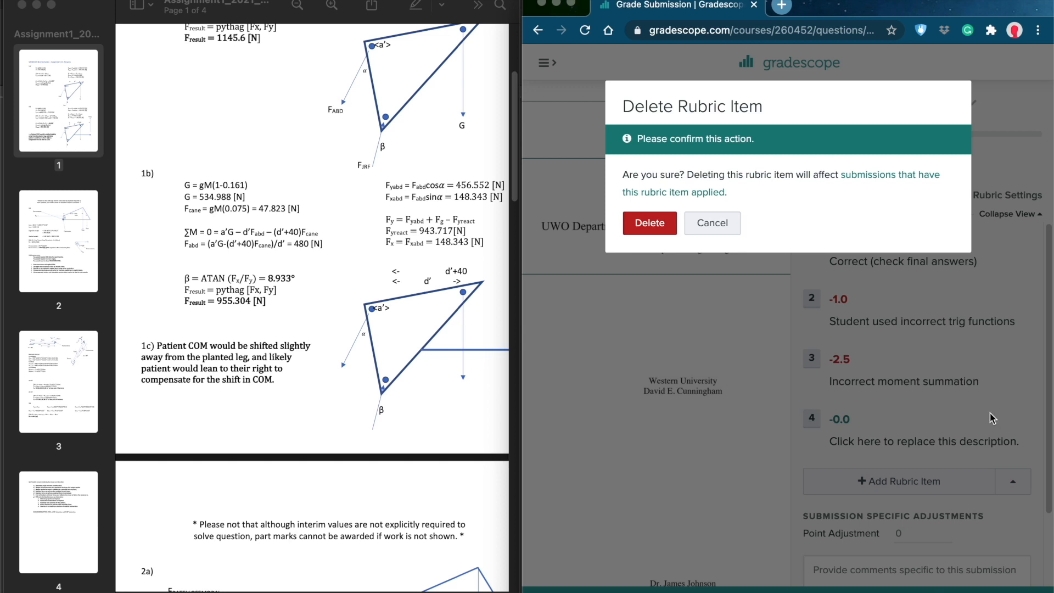
click(659, 215)
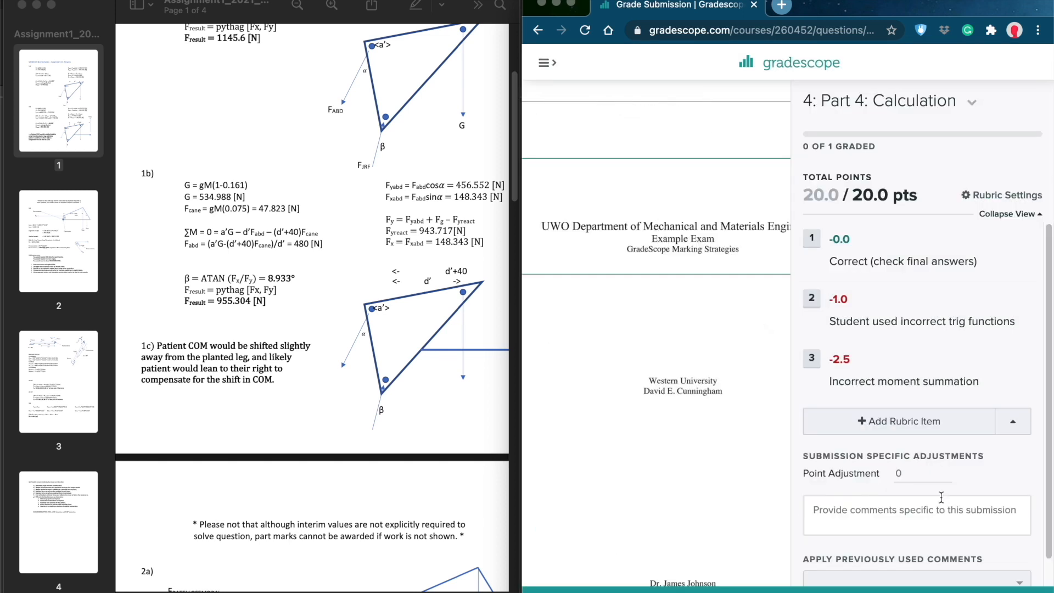
Step: Add a rubric group after the third item and title it "Influence of COM"
scroll(941, 497, down, 1)
click(1013, 394)
click(987, 332)
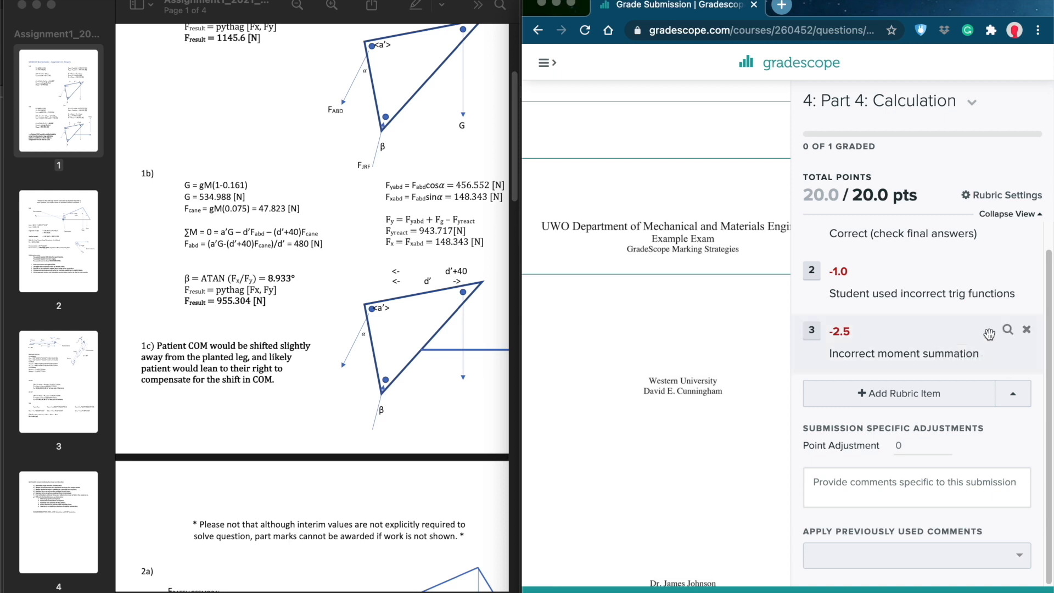
text(Infulence of COM)
double_click(857, 412)
text(Influence)
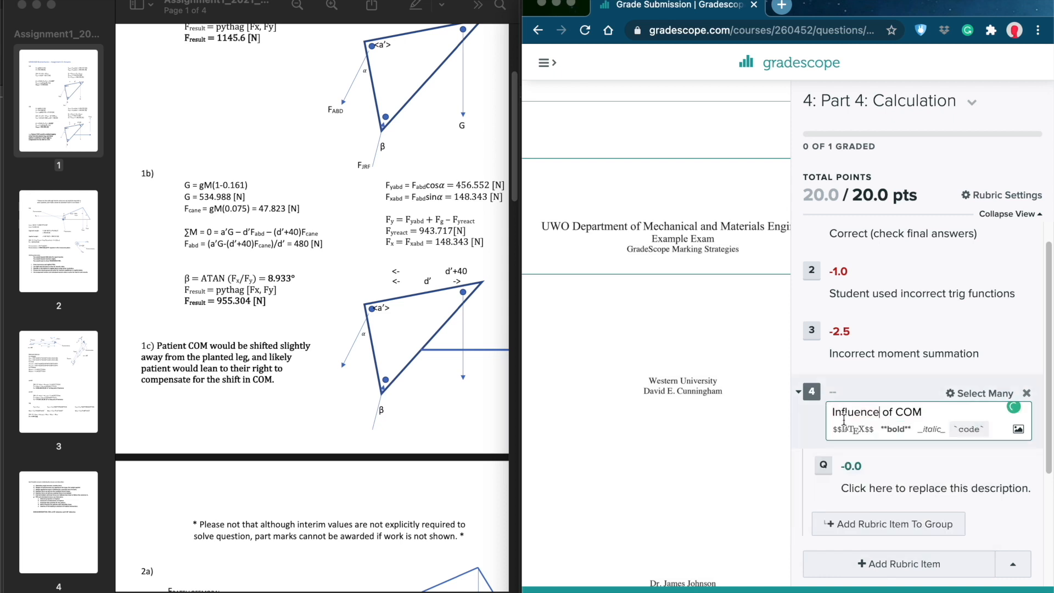
Step: Describe the group's first item as "Exceeds expectations (student clearly identified the influence of shifting their COM)"
click(936, 488)
text(Exceeds ex)
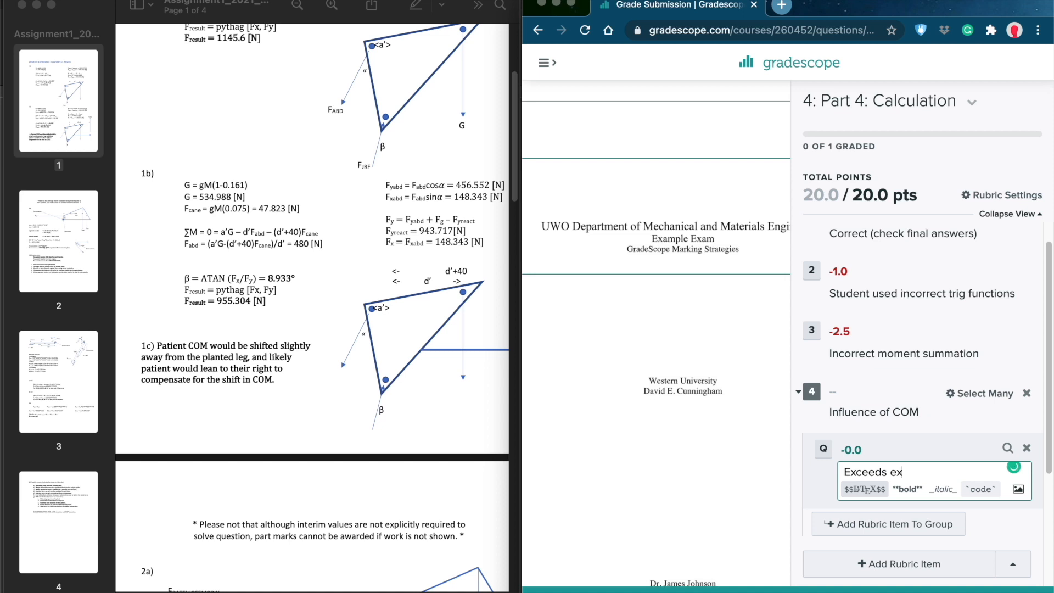
text(pectations (student clear)
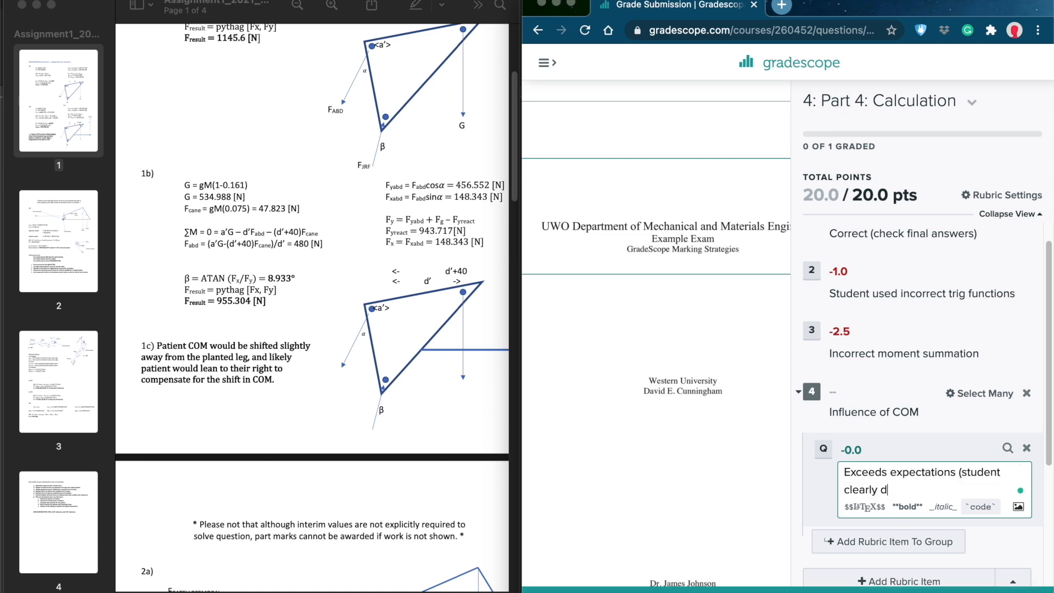
text(ly identified the infulence of shifting)
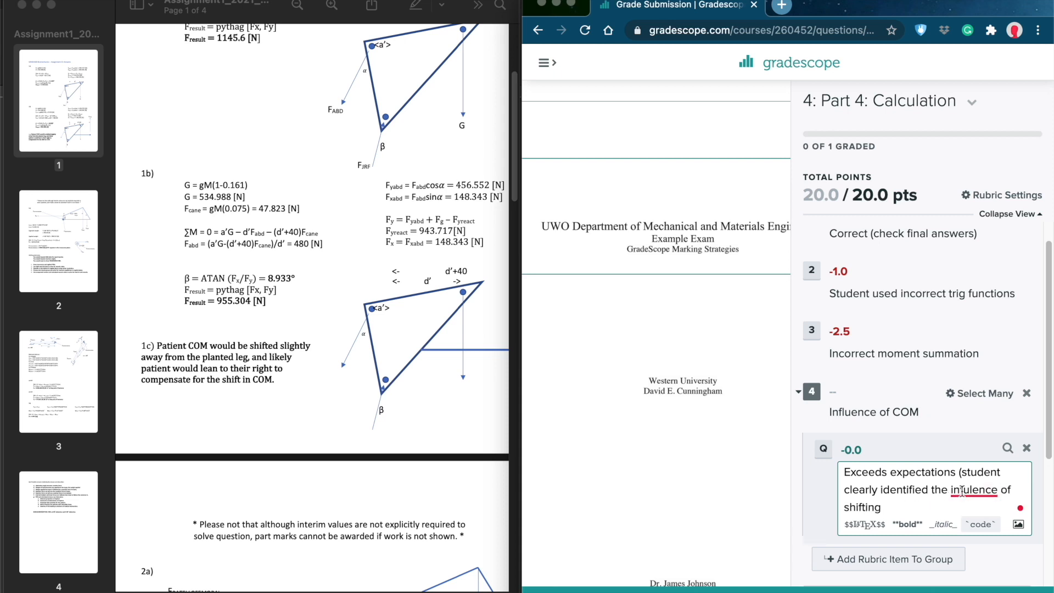
mouse_move(975, 490)
click(934, 577)
text(g their COM))
Step: Set the score of the "Exceeds expectations" item to +1
scroll(925, 486, down, 2)
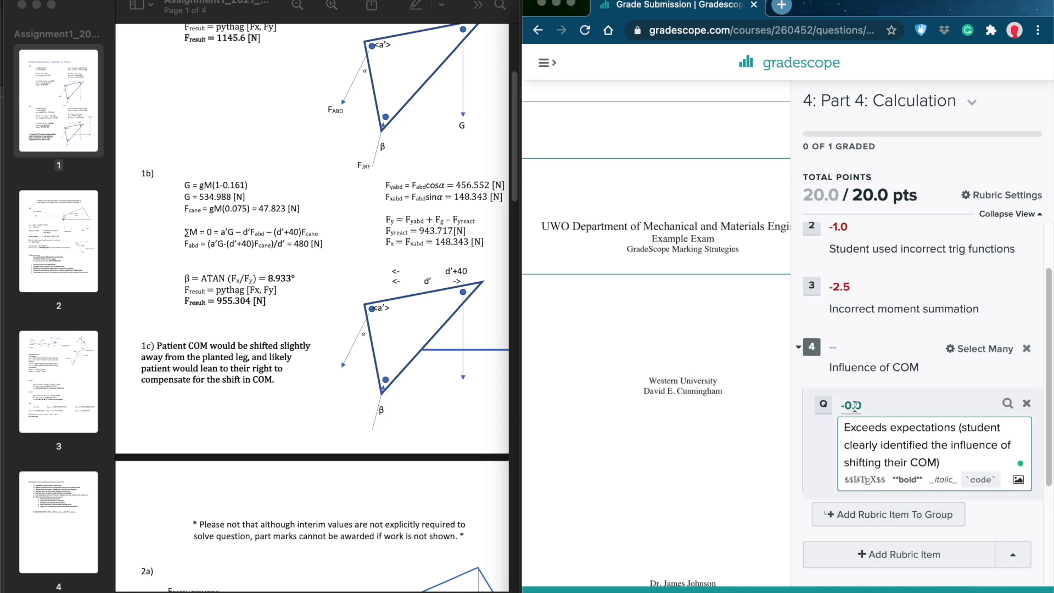
click(853, 406)
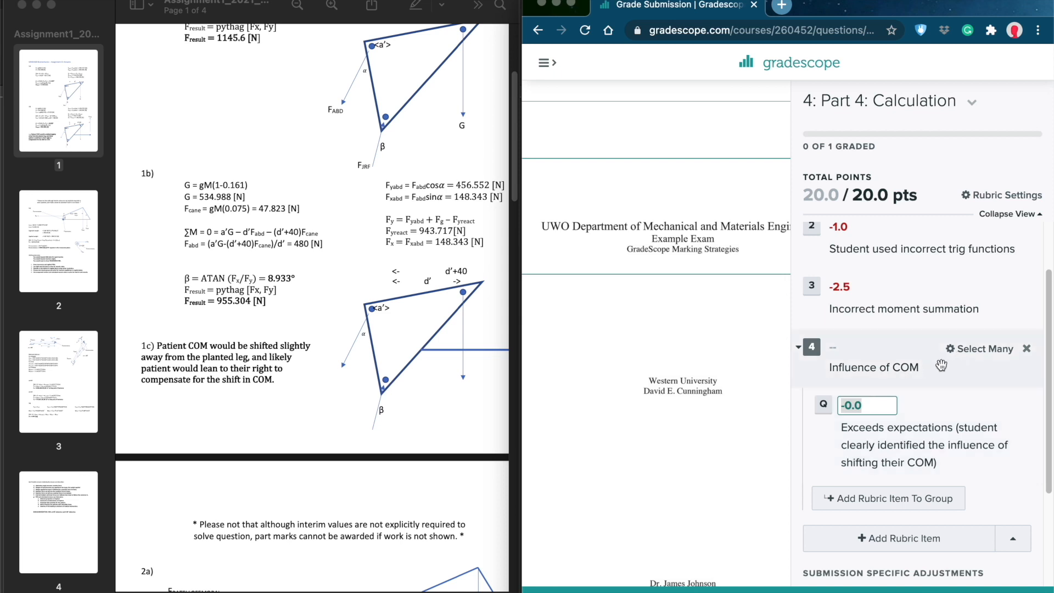
text(+1)
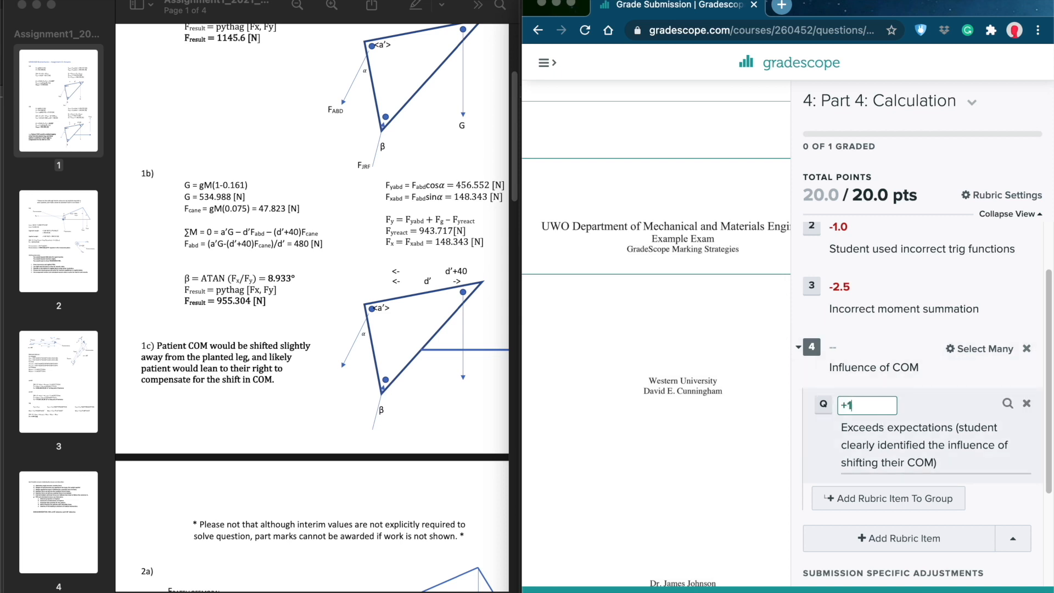
click(884, 442)
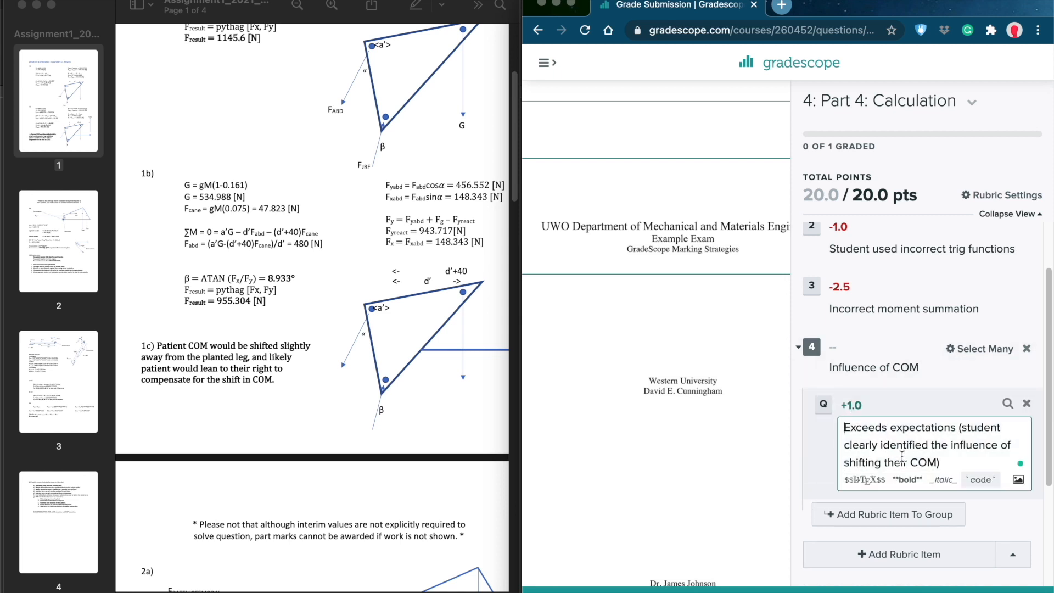
Step: Add a second item to the "Influence of COM" group and begin its description with "Student"
click(887, 518)
key(Tab)
text(Student)
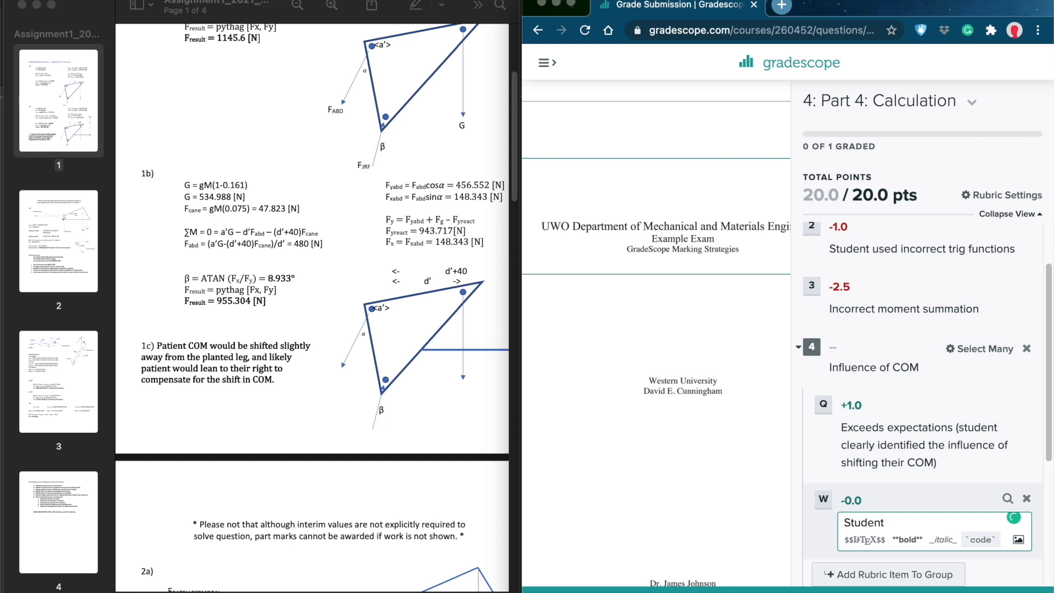
Step: Set the "Exceeds expectations" item's score to -0 and the group's second item to -0.25
click(851, 405)
text(-0)
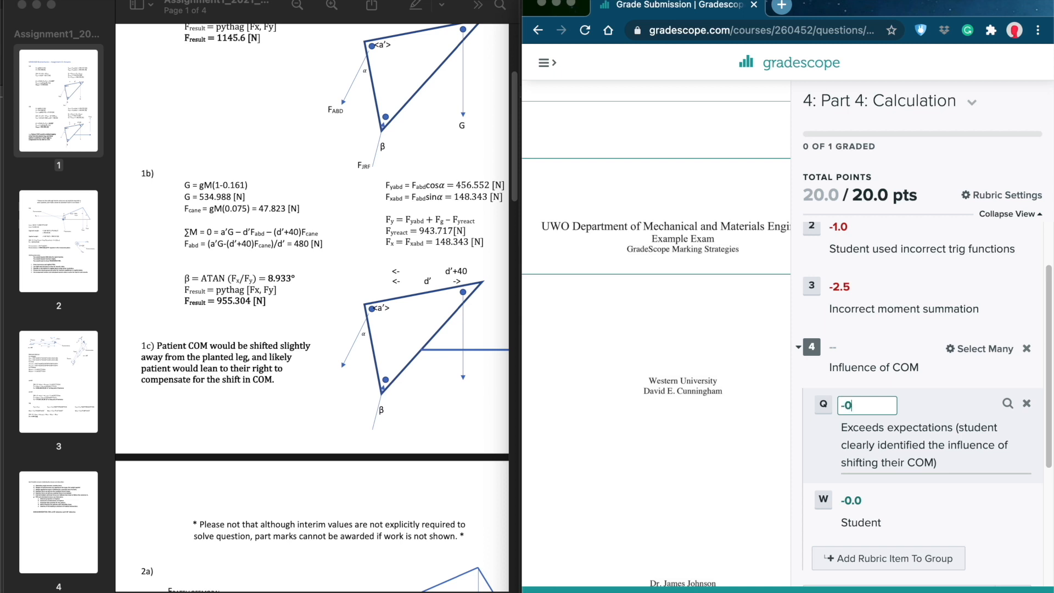
key(Tab)
text(-.2)
key(Tab)
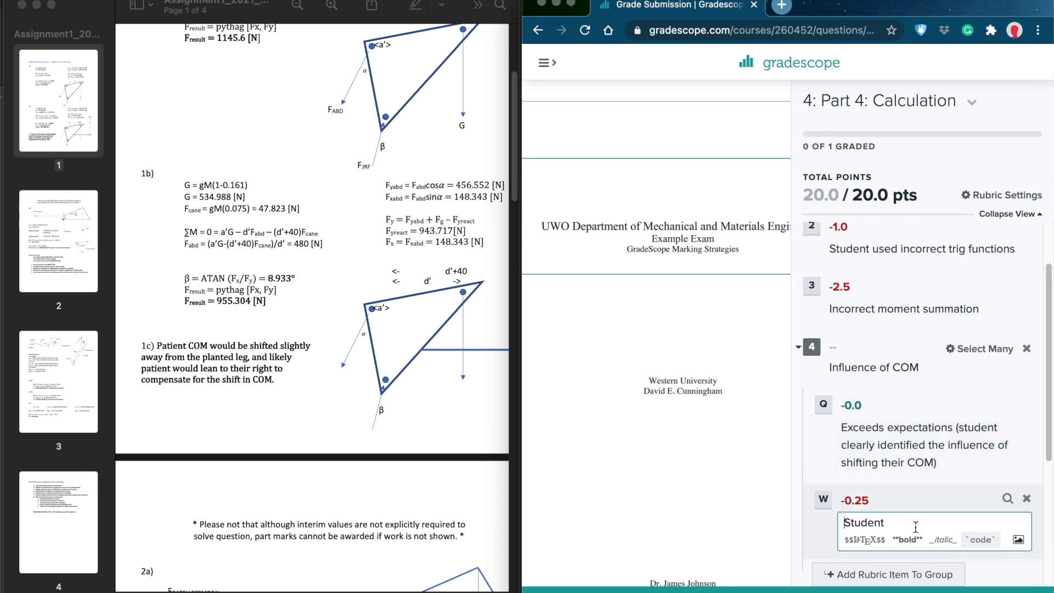
Step: Complete the second group item's description as "Student correctly identified end result, but did not back up answer with figure or calculation."
text(dorrectly identified end resu)
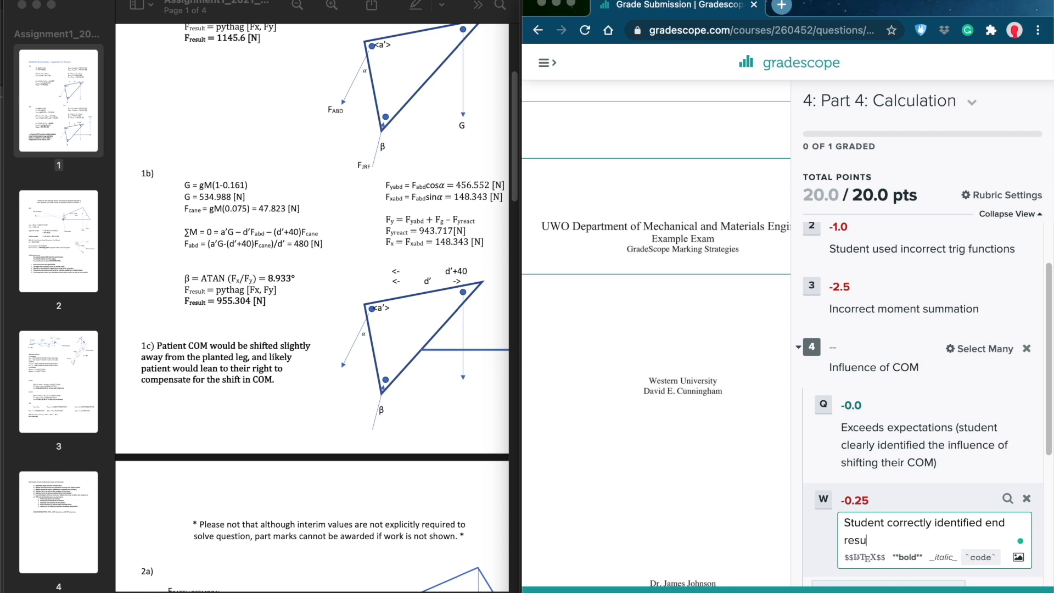
text(lt, but did not back up answer with figu)
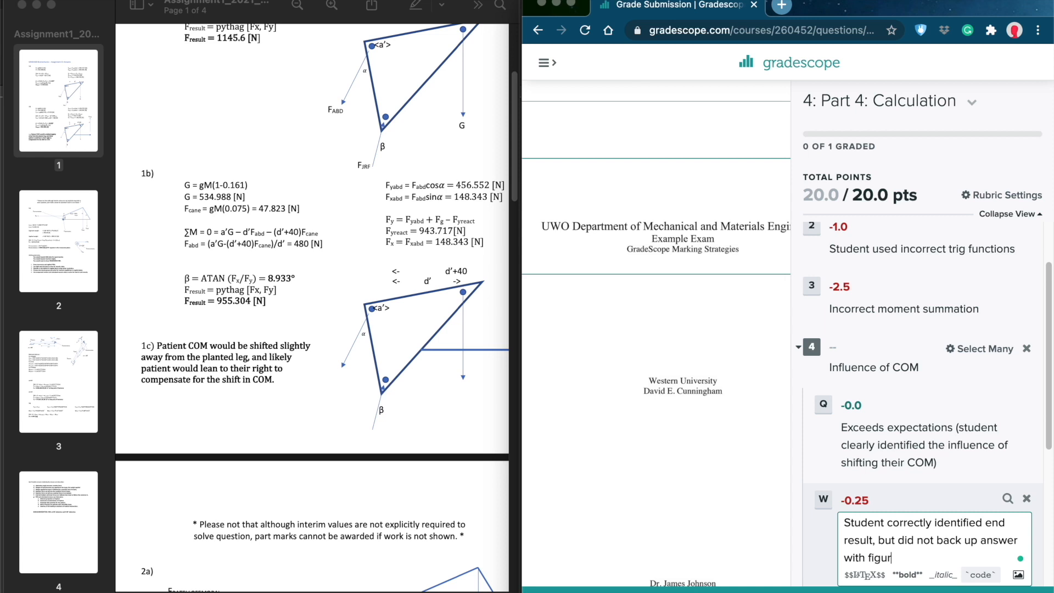
text(re or calculation.)
Step: Add a third item to the "Influence of COM" group and prefix the second item's description with "Meets:"
scroll(886, 522, down, 3)
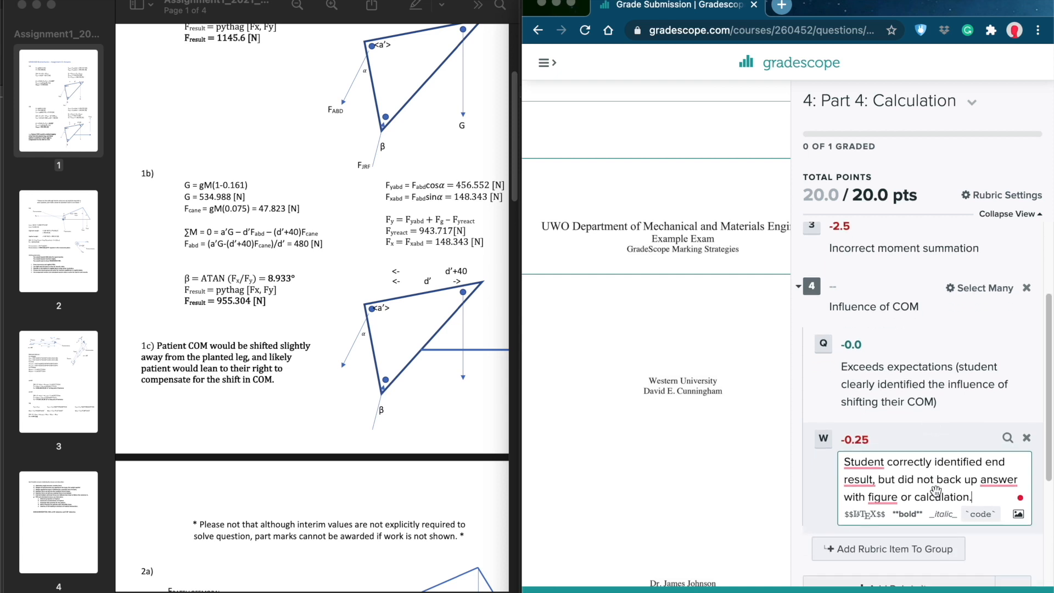
click(886, 522)
click(886, 516)
scroll(925, 497, down, 1)
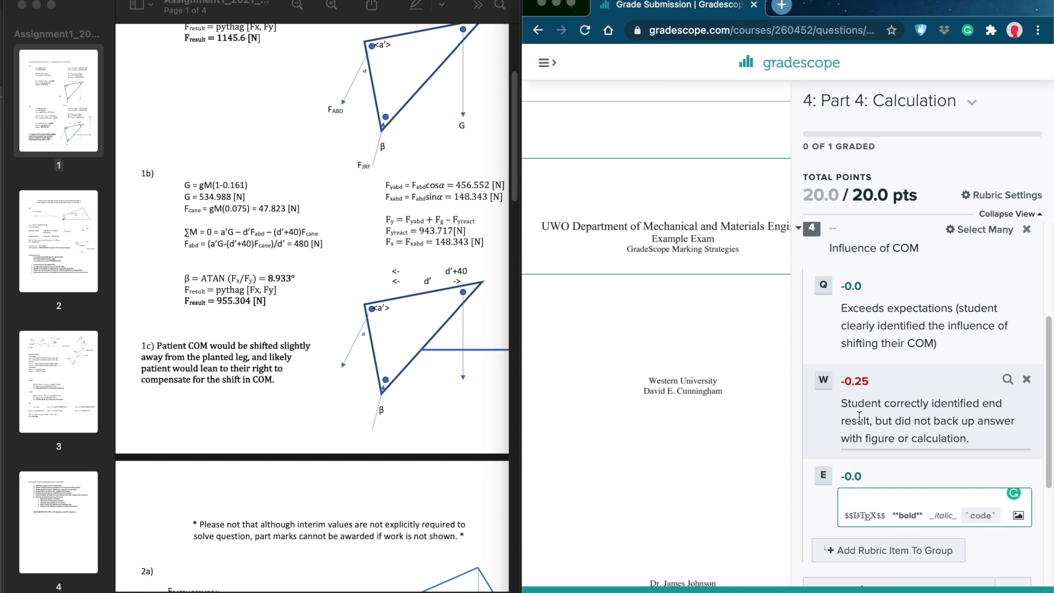
click(844, 402)
text(Meets)
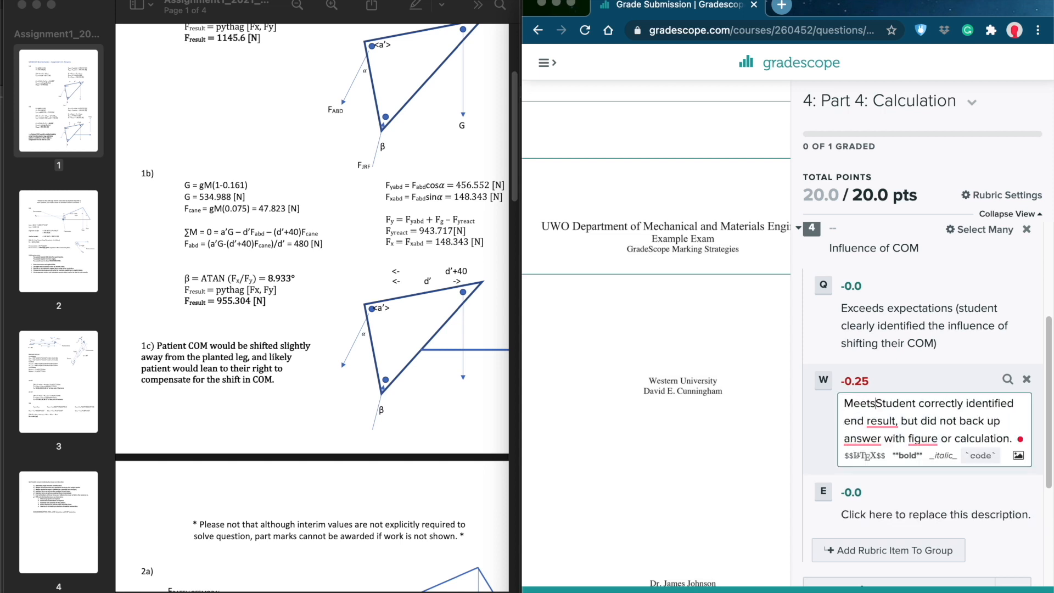
key(BackSpace)
text(:)
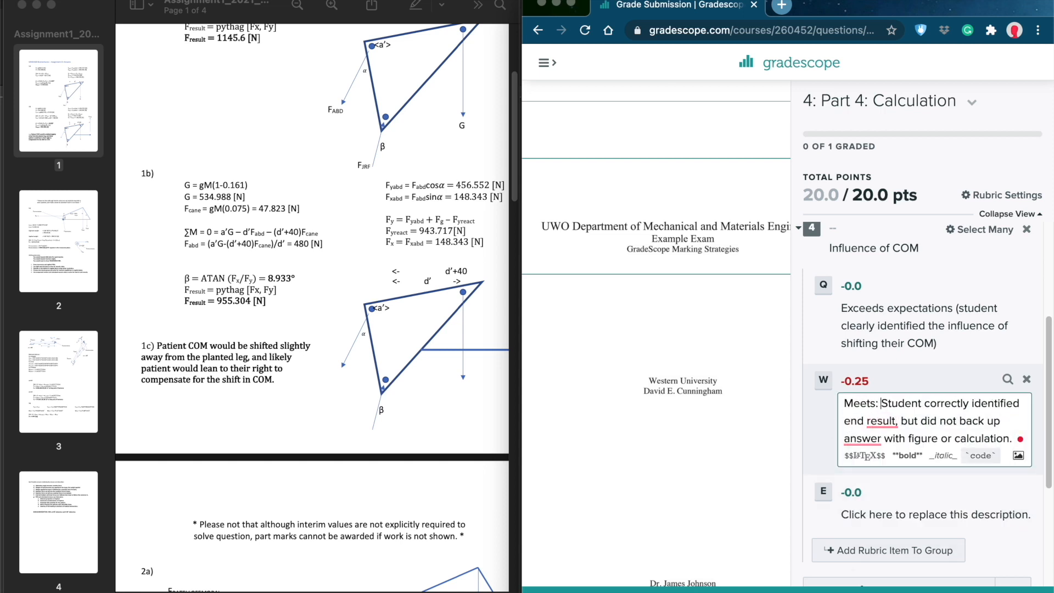
Step: Describe the third "Influence of COM" item as "Acceptable: Student did not correctly identify end result correctly but provided logic to their conclusion."
click(915, 515)
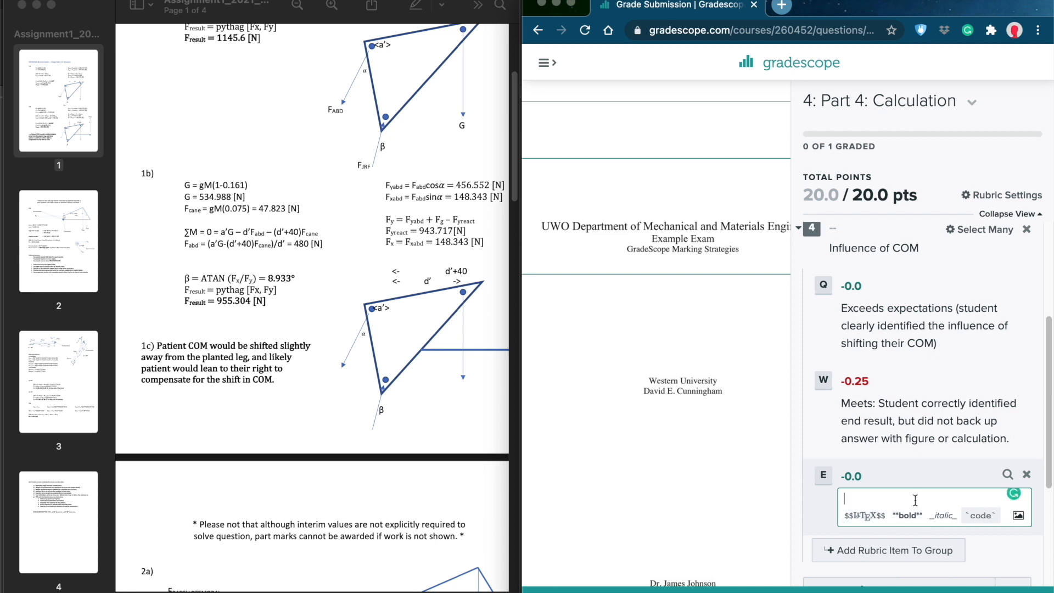
text(Acceptable: Studen)
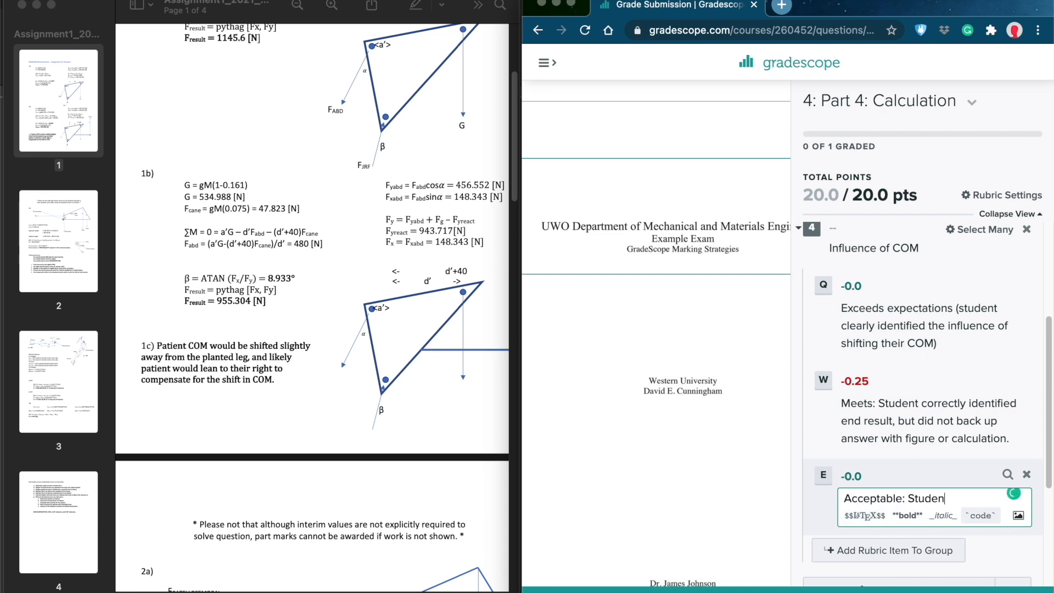
text(t did not correctly i)
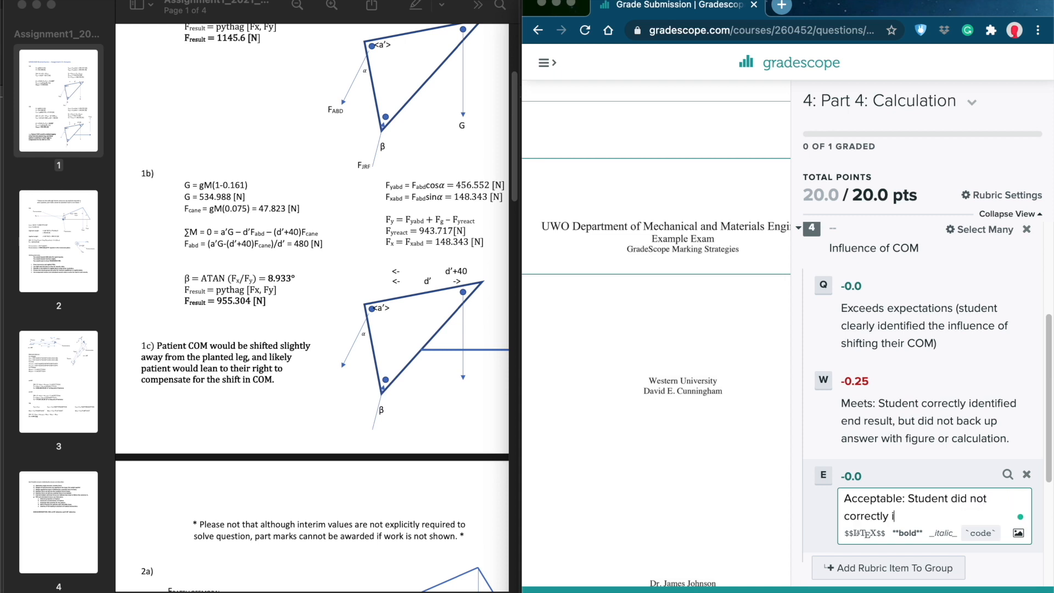
text(dentify end resul)
text(t correctly but )
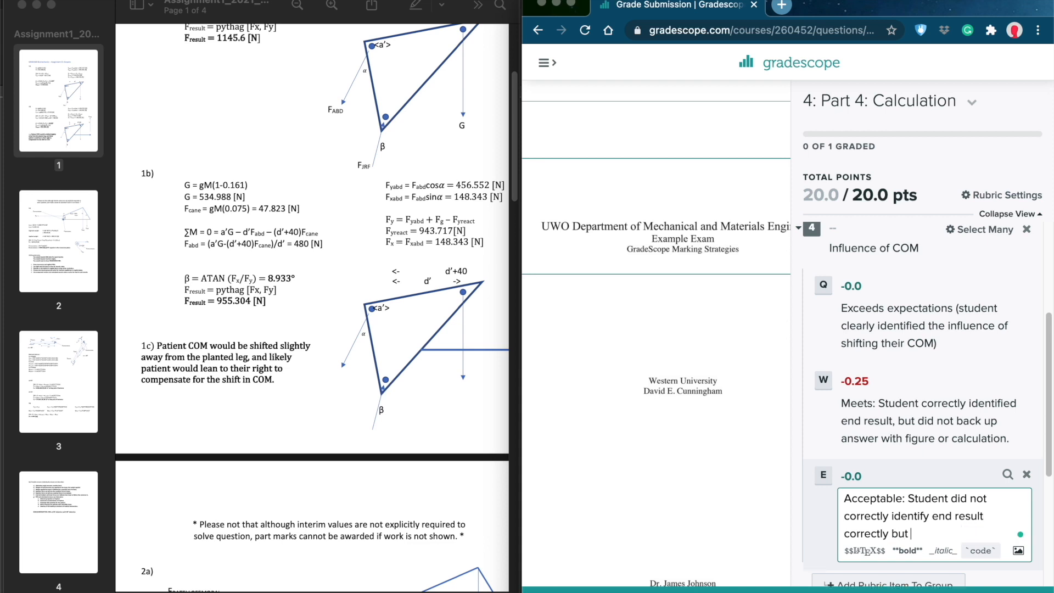
text(provided logic to the)
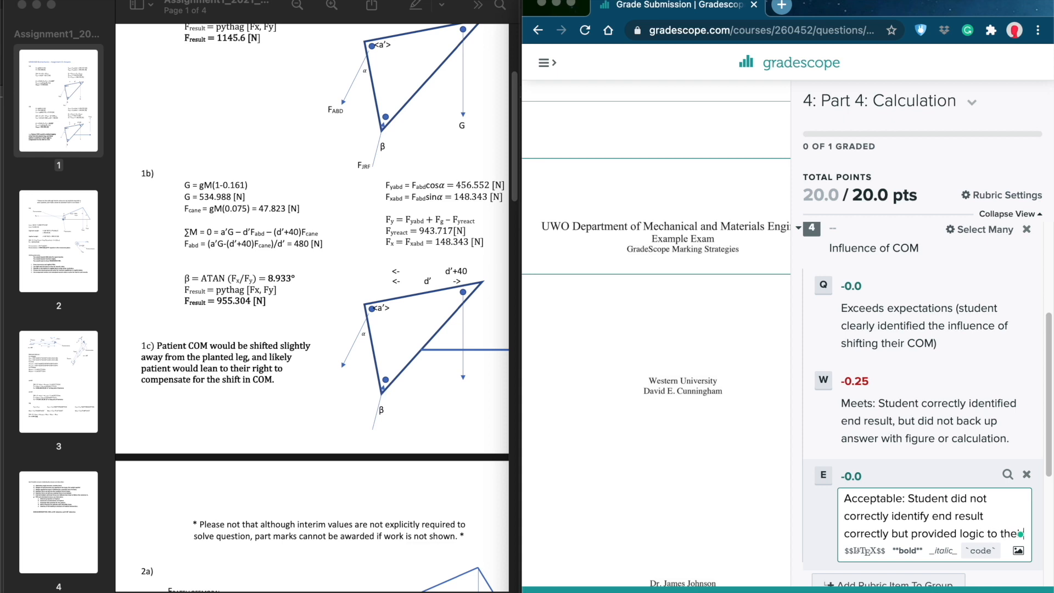
text(ir conclu)
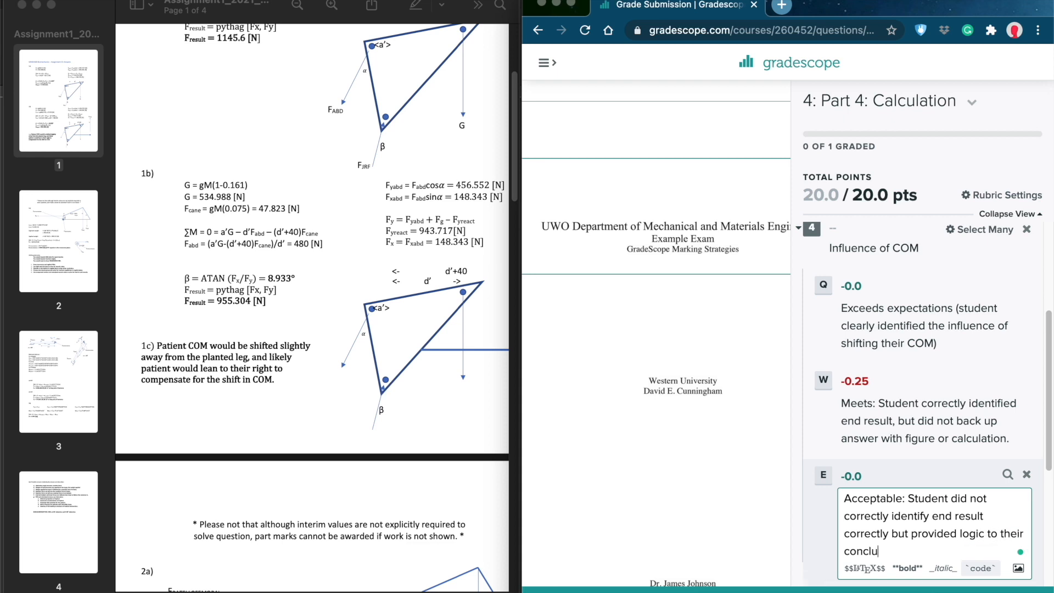
text(sion.)
Step: Set the "Acceptable" item's score to -0.5 and add a fourth item to the "Influence of COM" group
scroll(842, 392, down, 2)
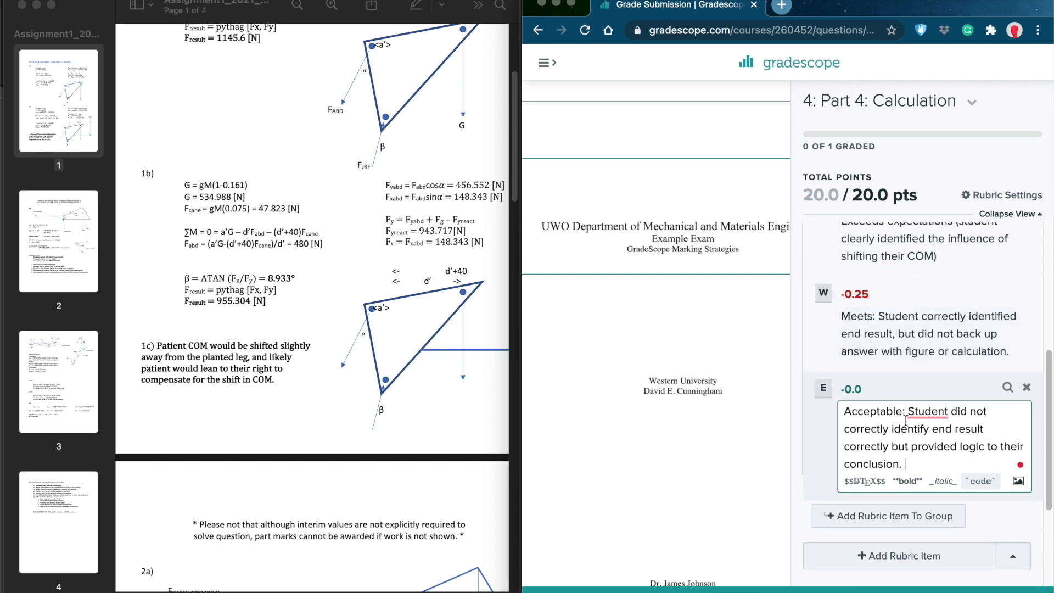
click(850, 390)
text(-0.5)
click(872, 481)
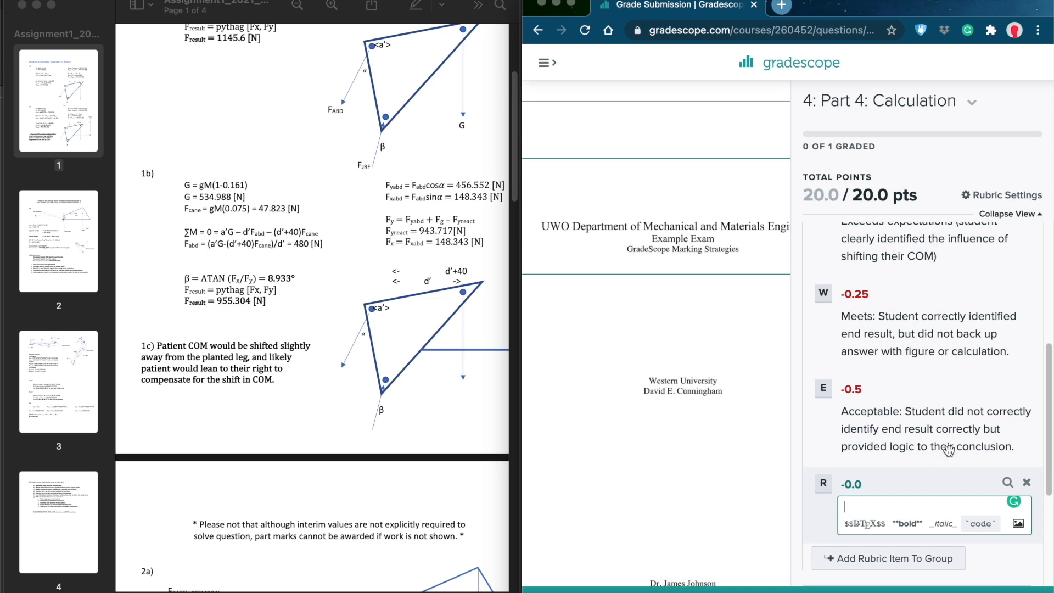
Step: Leave the fourth item's description unfilled and expand the Gradescope browser window to full screen
click(730, 407)
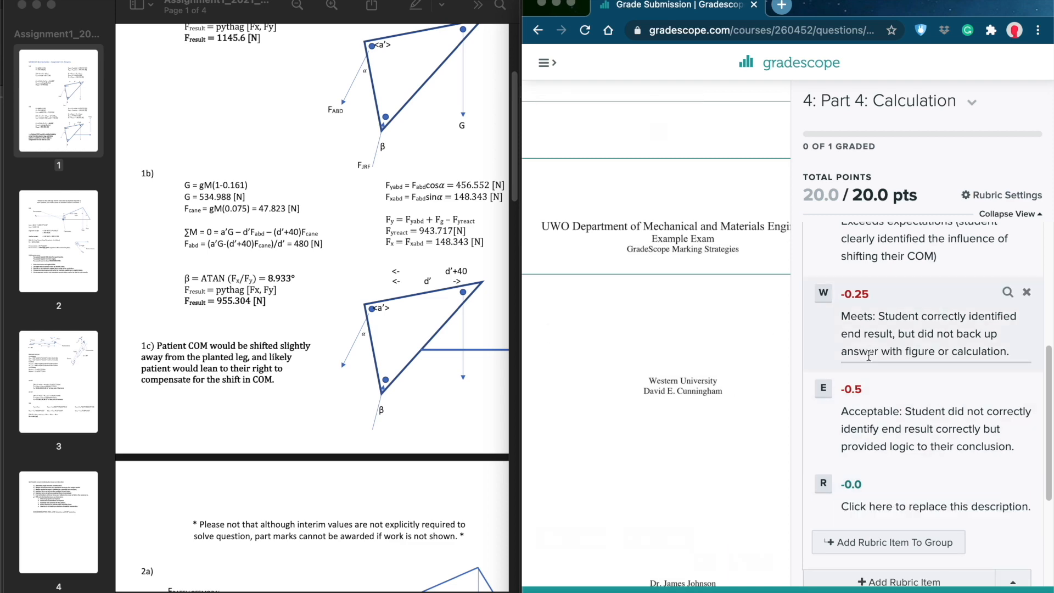
click(571, 5)
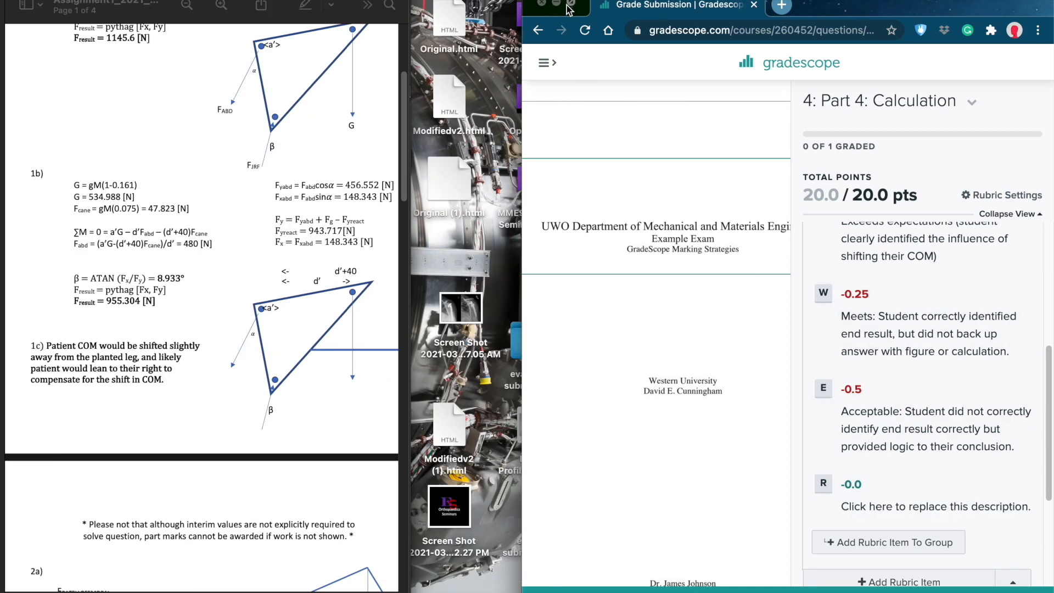
scroll(793, 323, up, 5)
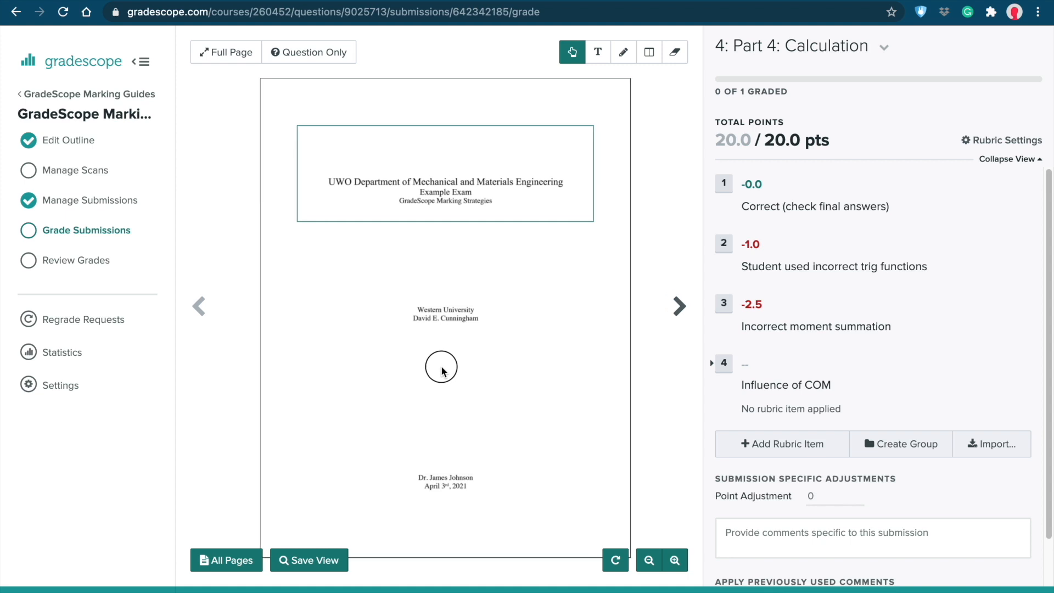
Step: Apply the "Correct (check final answers)" rubric item to the submission and highlight the word "Correct" in its description
drag(777, 210, 838, 203)
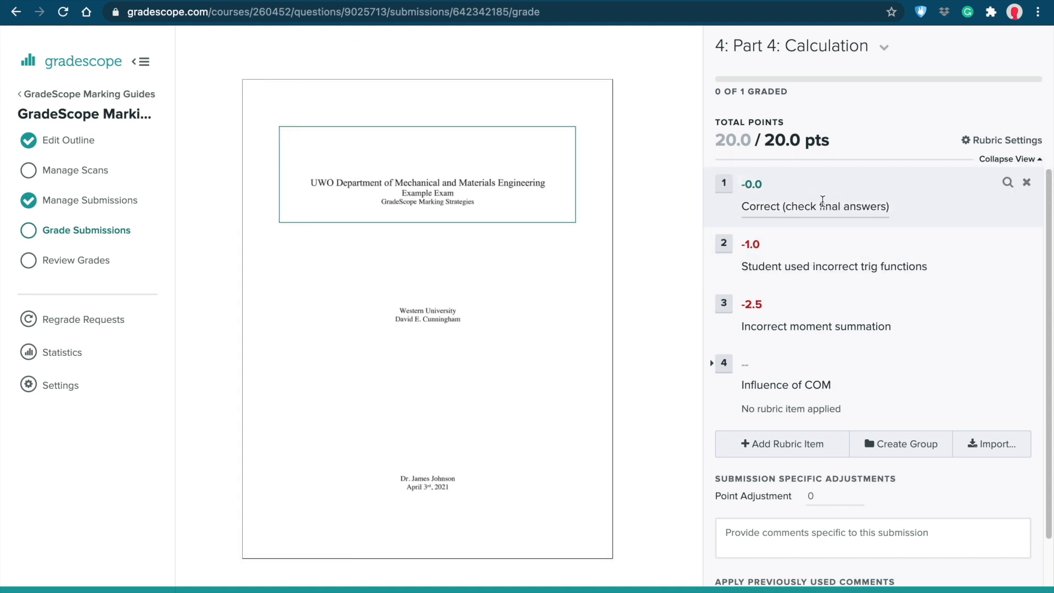
key(1)
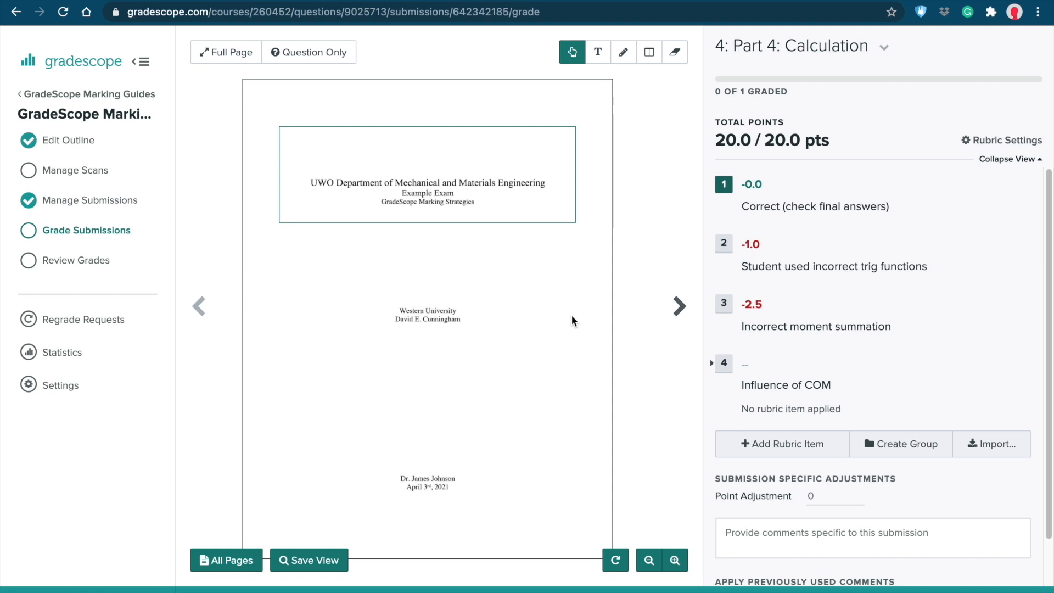
click(797, 211)
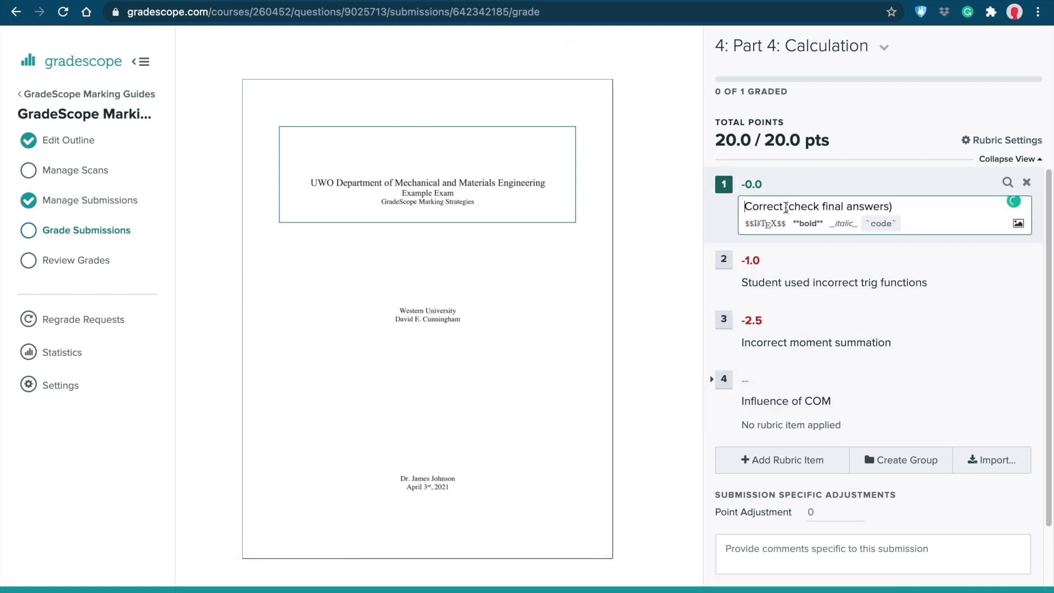
drag(783, 207, 718, 207)
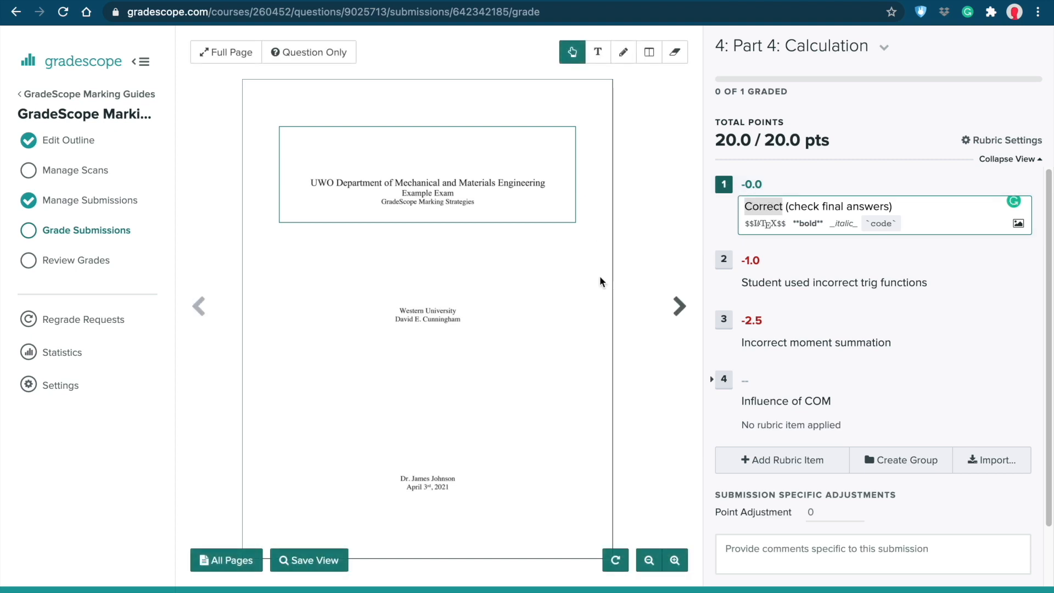
click(612, 304)
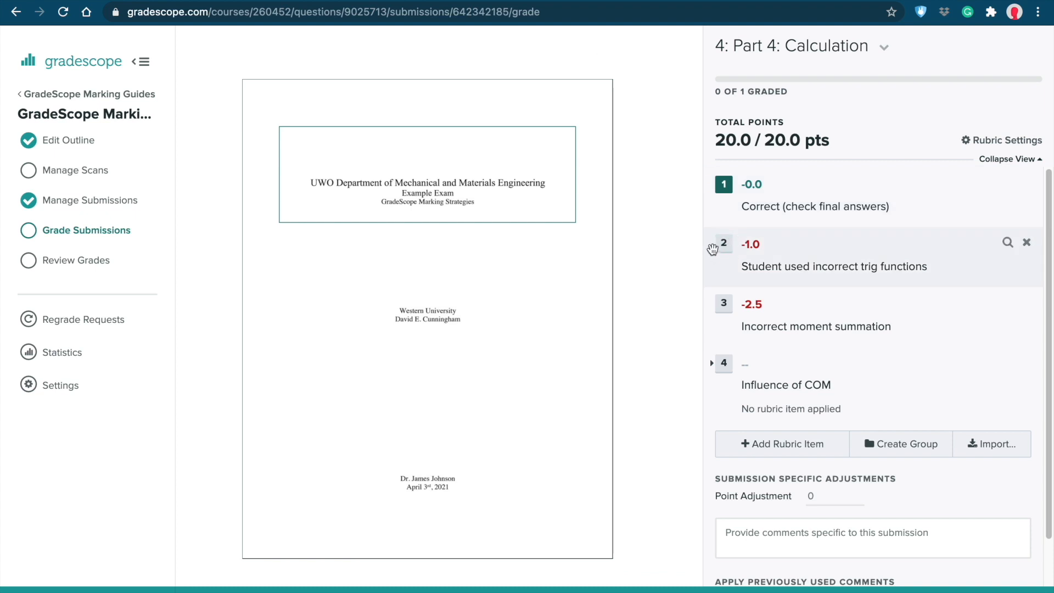
Step: Try replacing the applied "Correct" item with "Student used incorrect trig functions", toggle "Incorrect moment summation", and clear the applied items
key(2)
key(1)
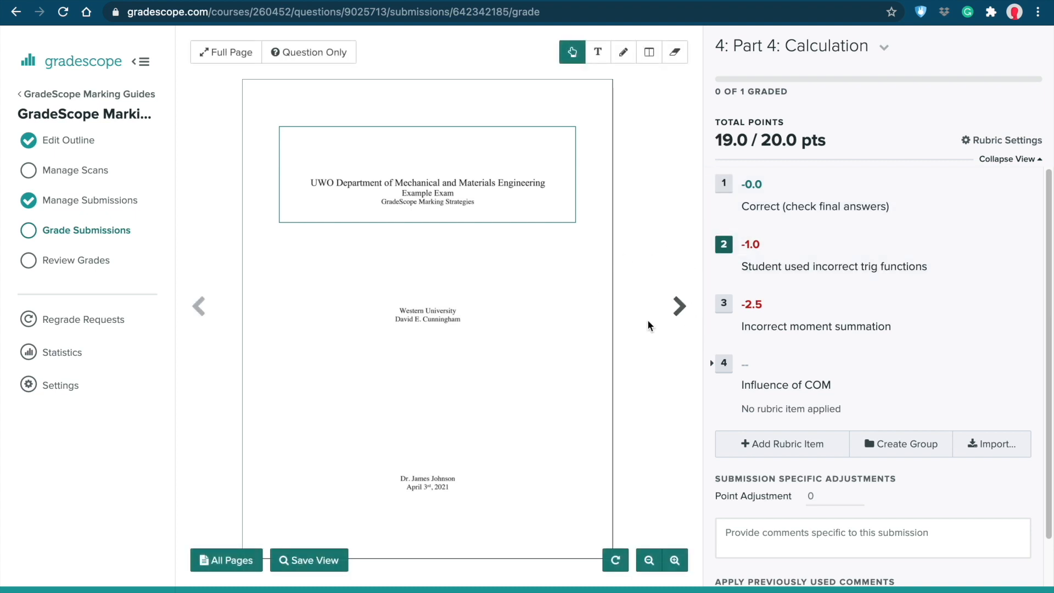
key(3)
key(3)
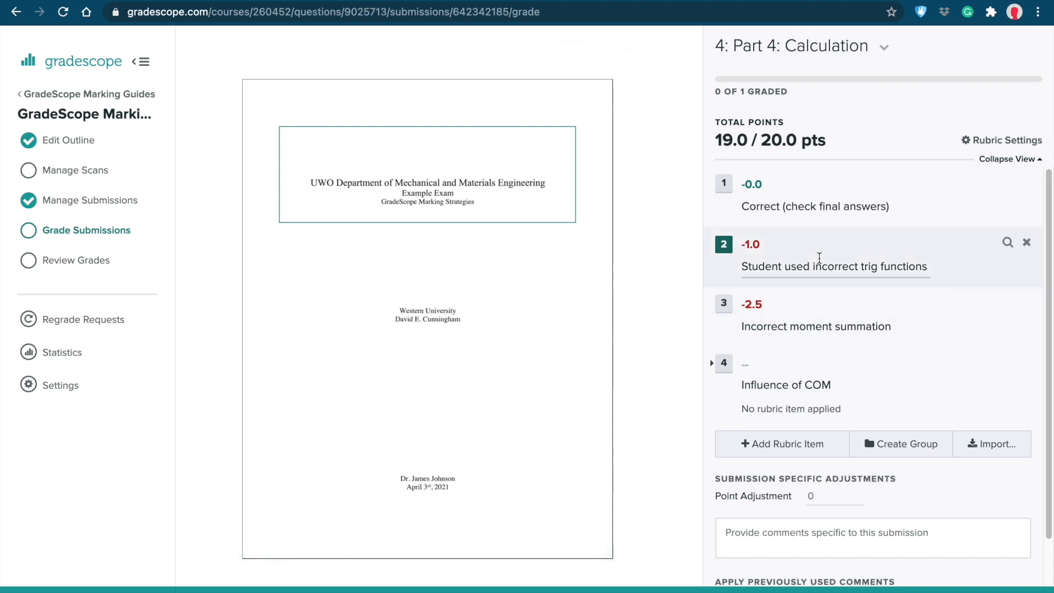
key(2)
Step: Set the score of the "Student used incorrect trig functions" rubric item to -3
click(754, 245)
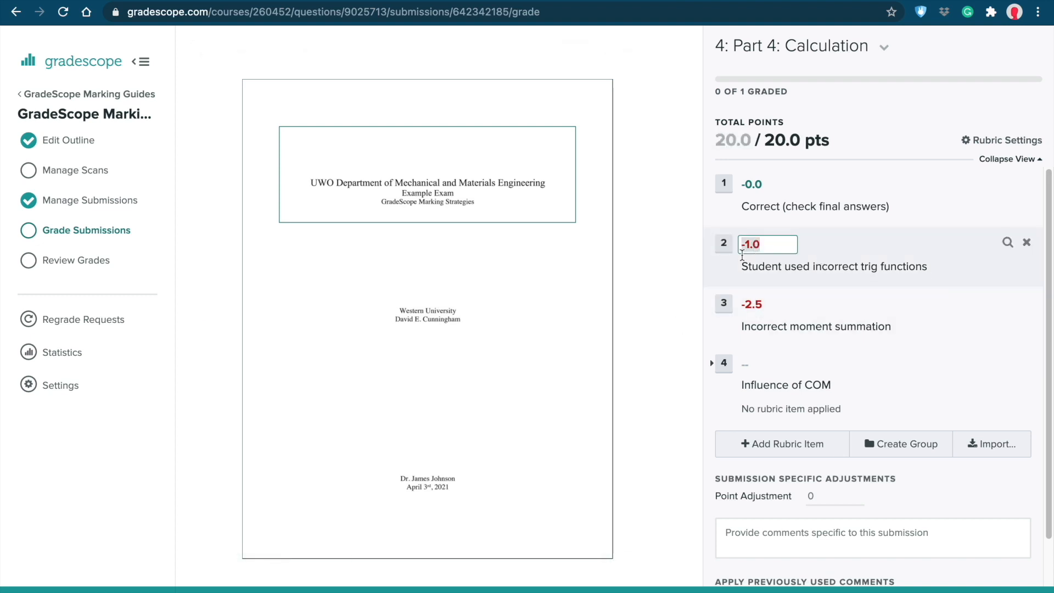
text(-3)
key(Return)
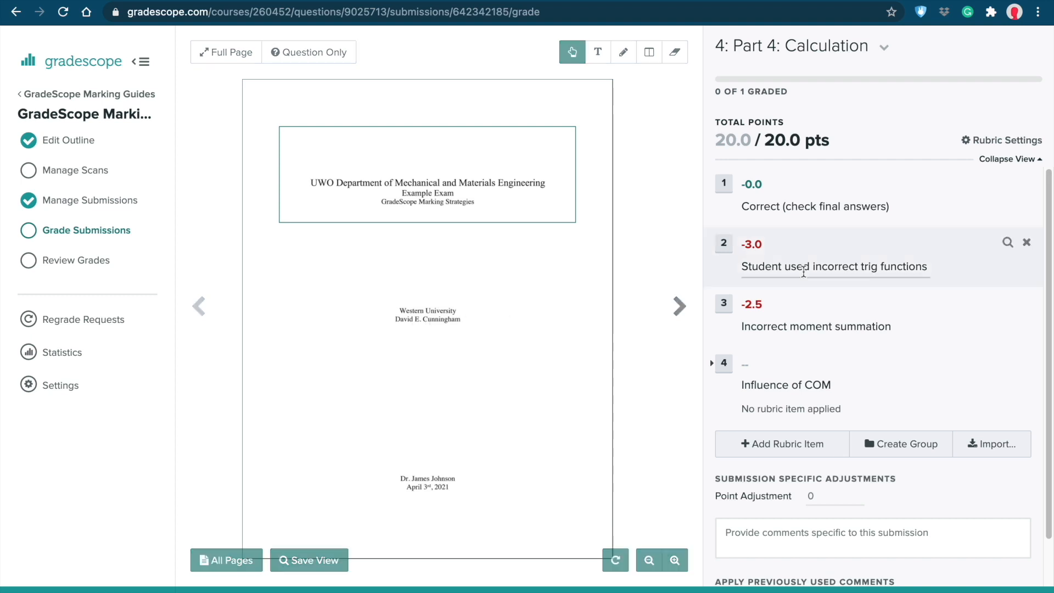
Step: Look over the rest of the Part 4 rubric and the pages of the submission
scroll(795, 351, down, 1)
click(795, 352)
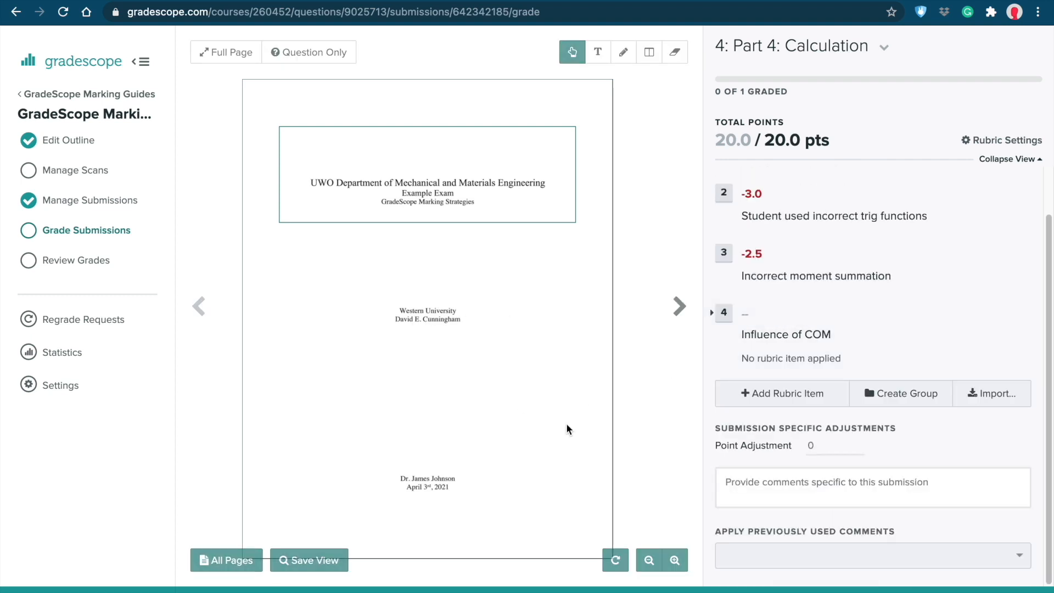
click(679, 305)
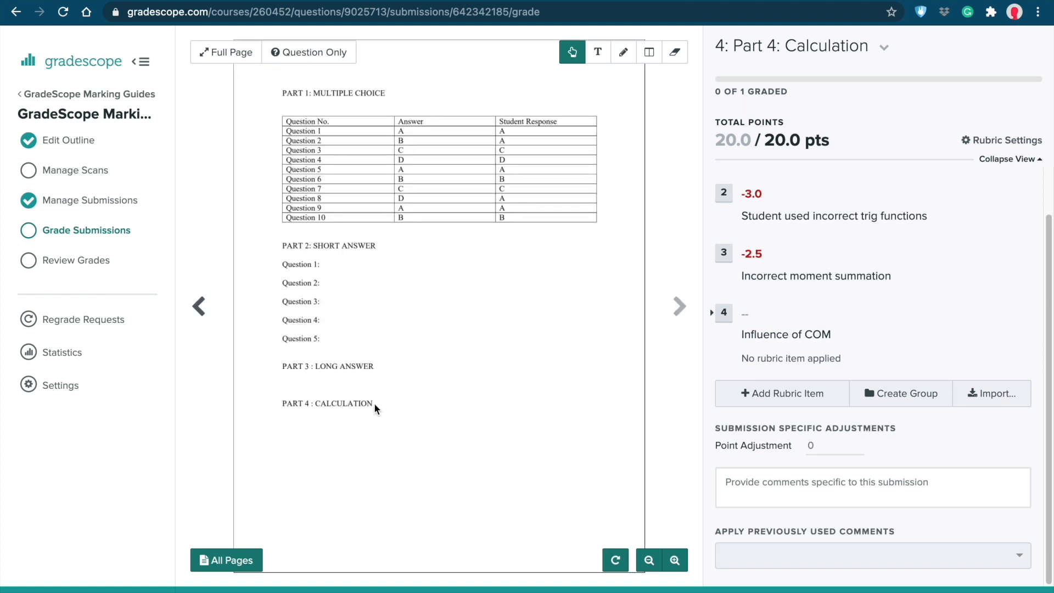
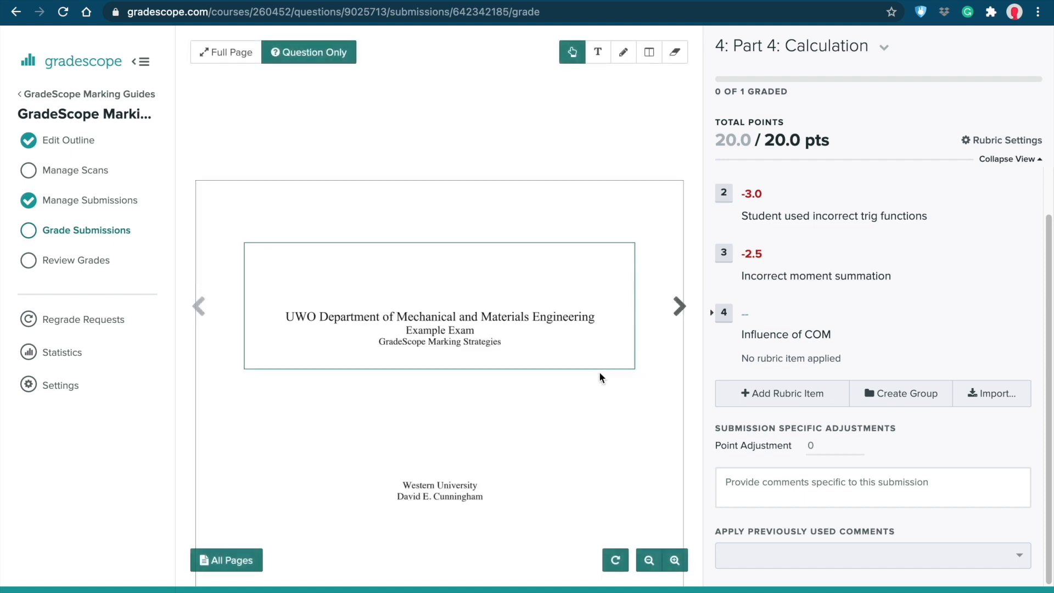
scroll(502, 386, down, 3)
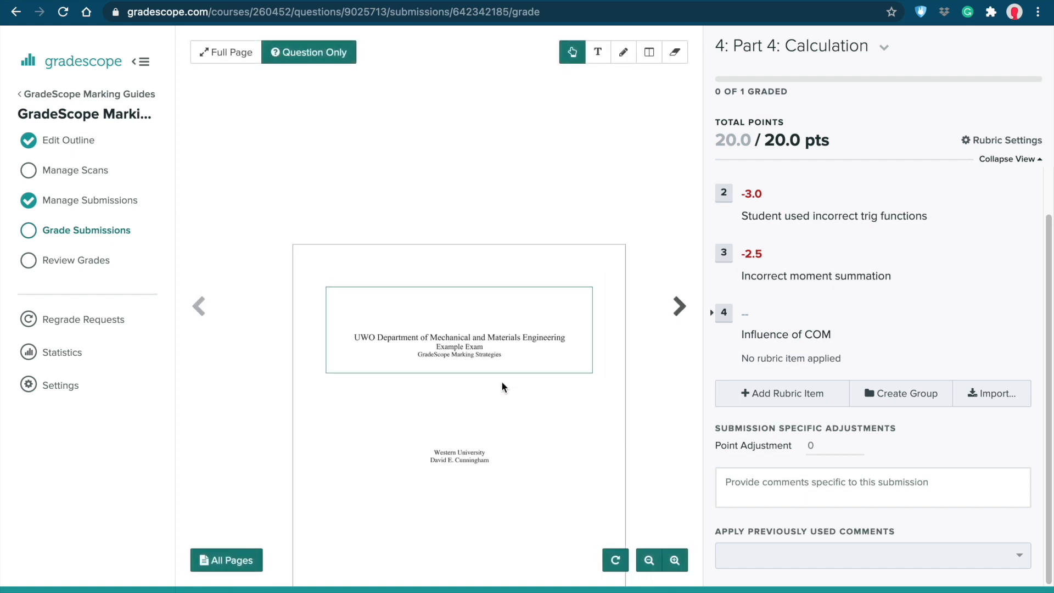
drag(499, 390, 499, 255)
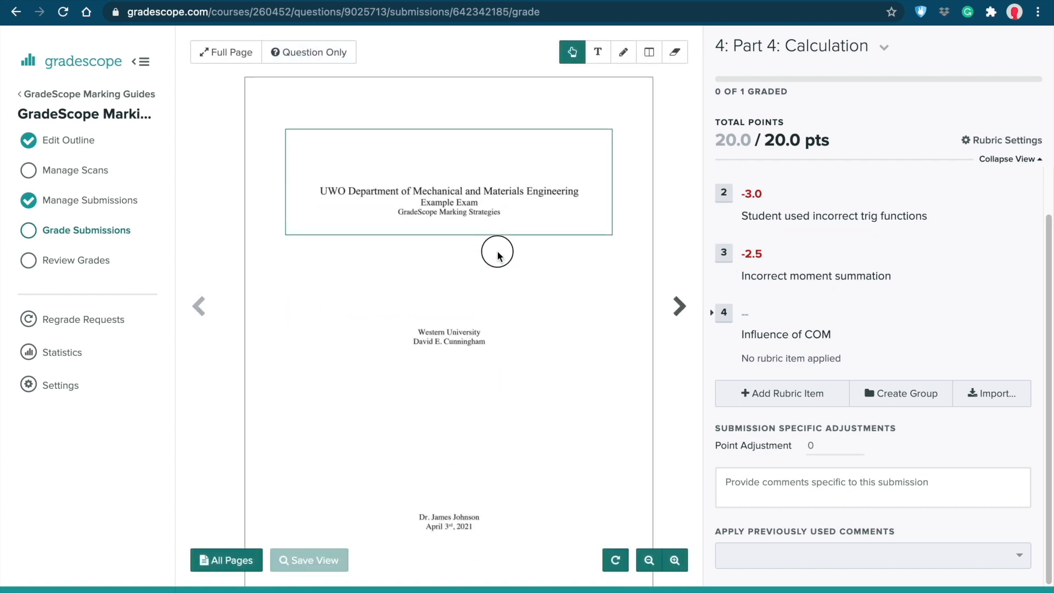
Step: Open the student's submission from the grade review and read through its graded PDF copy, checking how the rubric items are shown
click(98, 262)
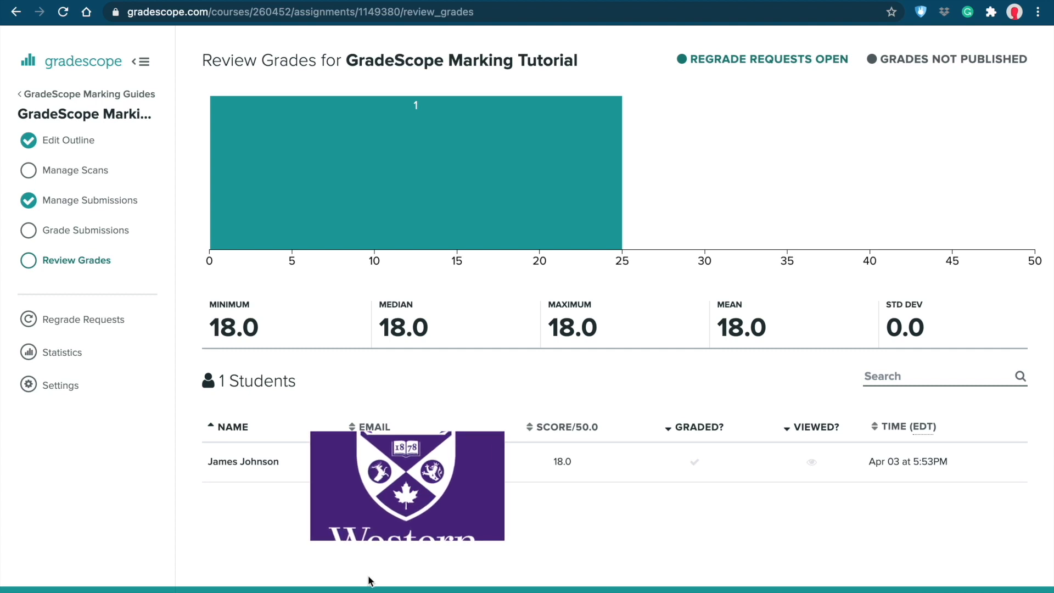
click(252, 464)
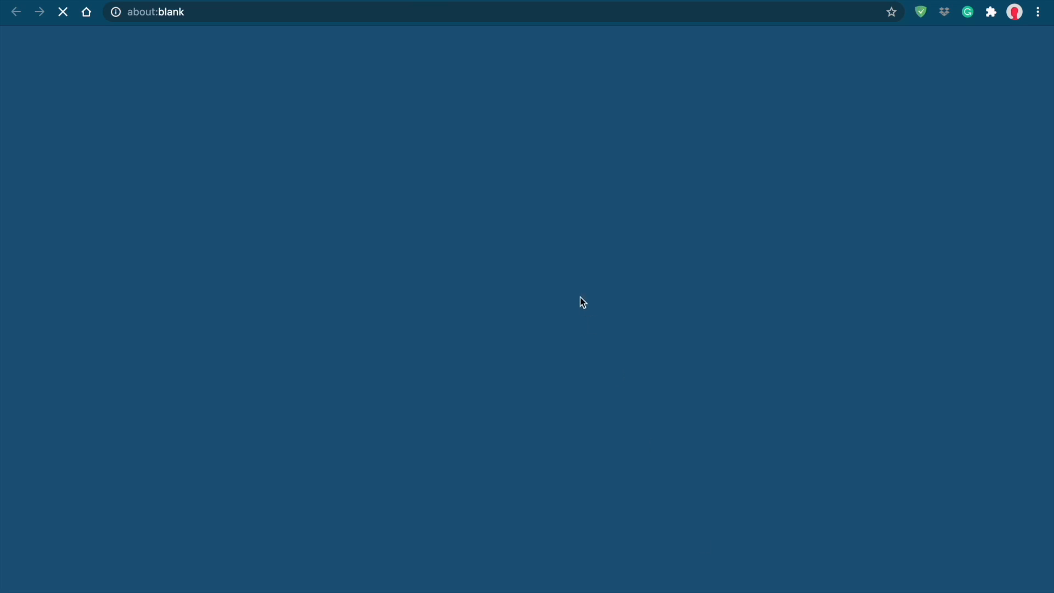
scroll(555, 275, down, 9)
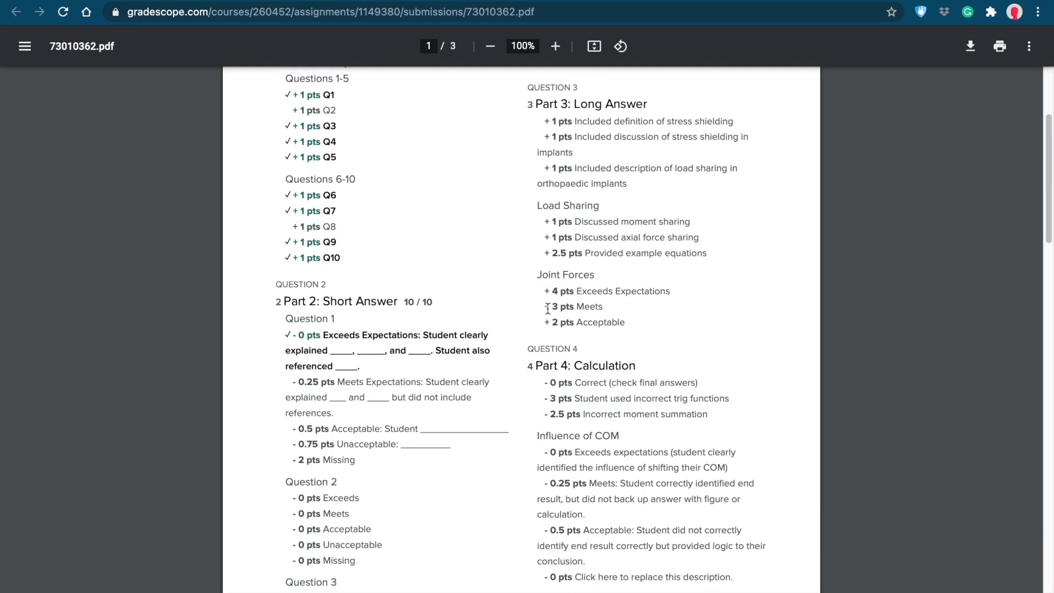
scroll(549, 308, down, 2)
scroll(548, 308, up, 6)
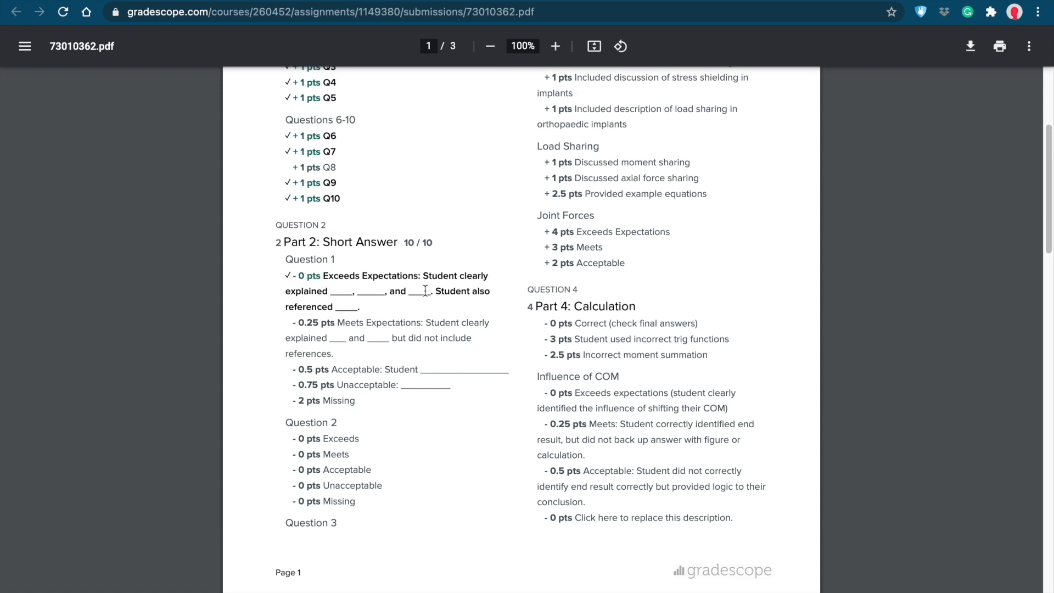
scroll(423, 289, up, 5)
key(ctrl+w)
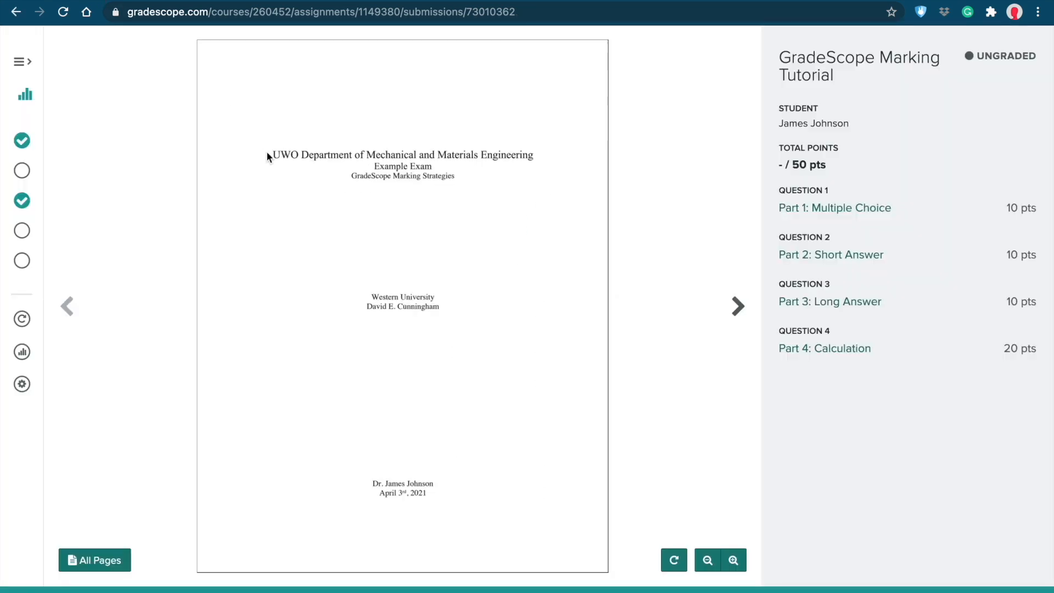
Step: Open the settings of the "GradeScope Marking Tutorial" assignment in the "GradeScope Marking Guides" course
click(26, 99)
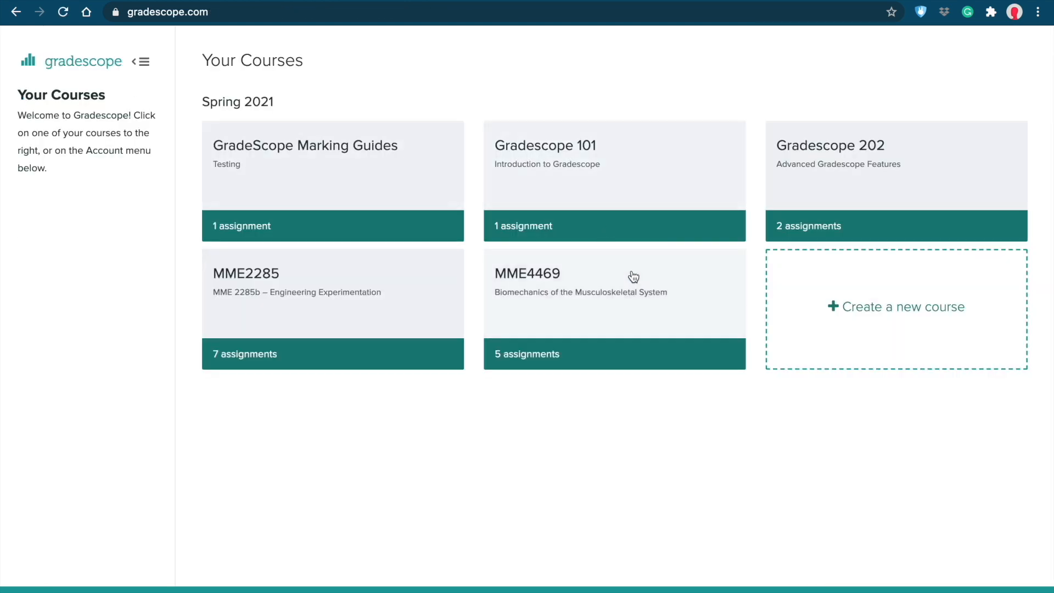
click(367, 218)
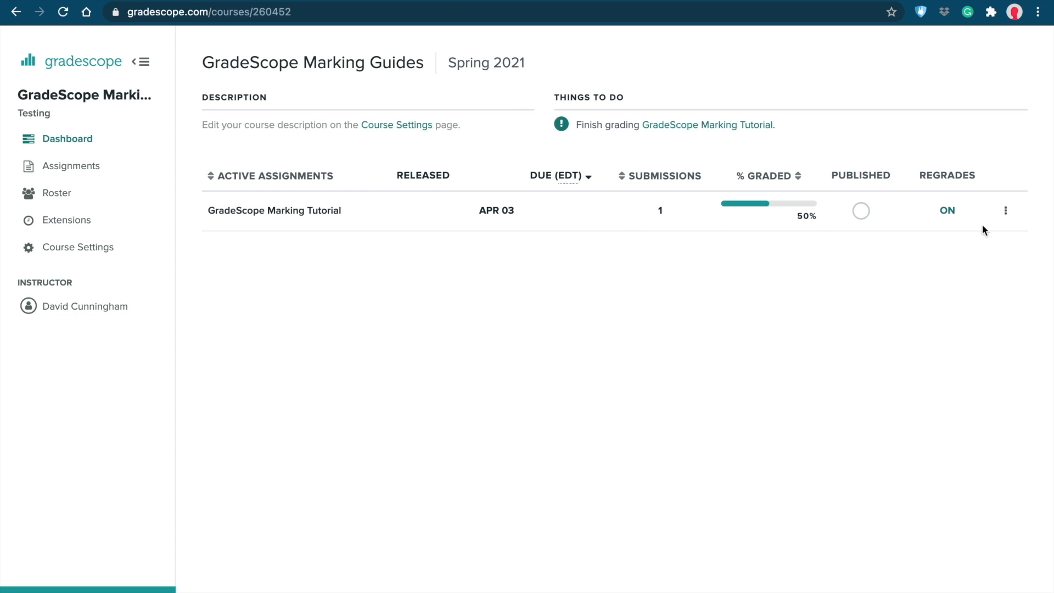
click(1007, 217)
click(987, 246)
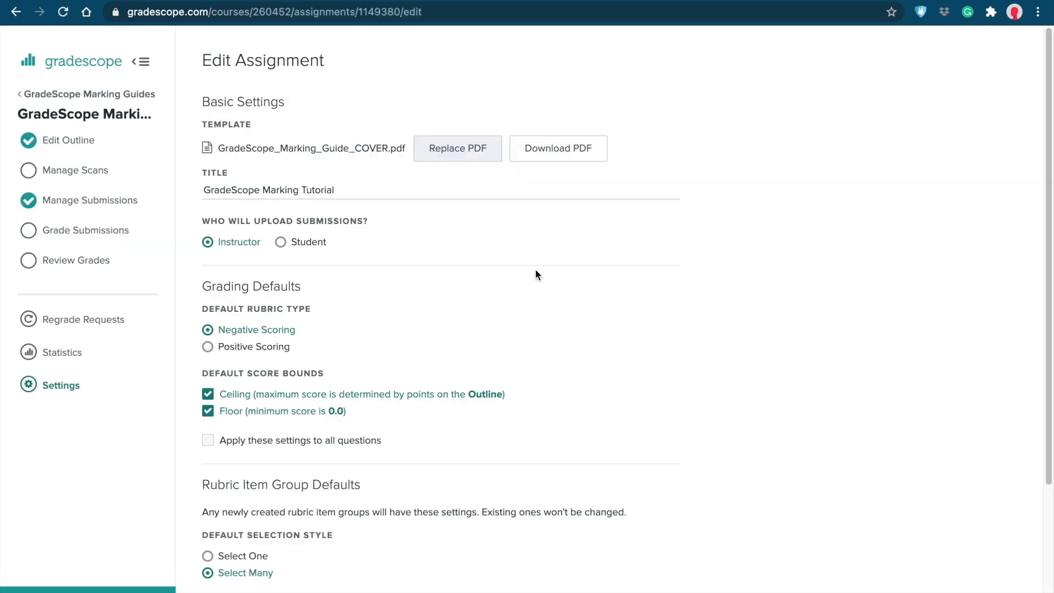
Step: Set the assignment's rubric item visibility to "Show only applied rubric items" and save the settings
scroll(484, 355, down, 3)
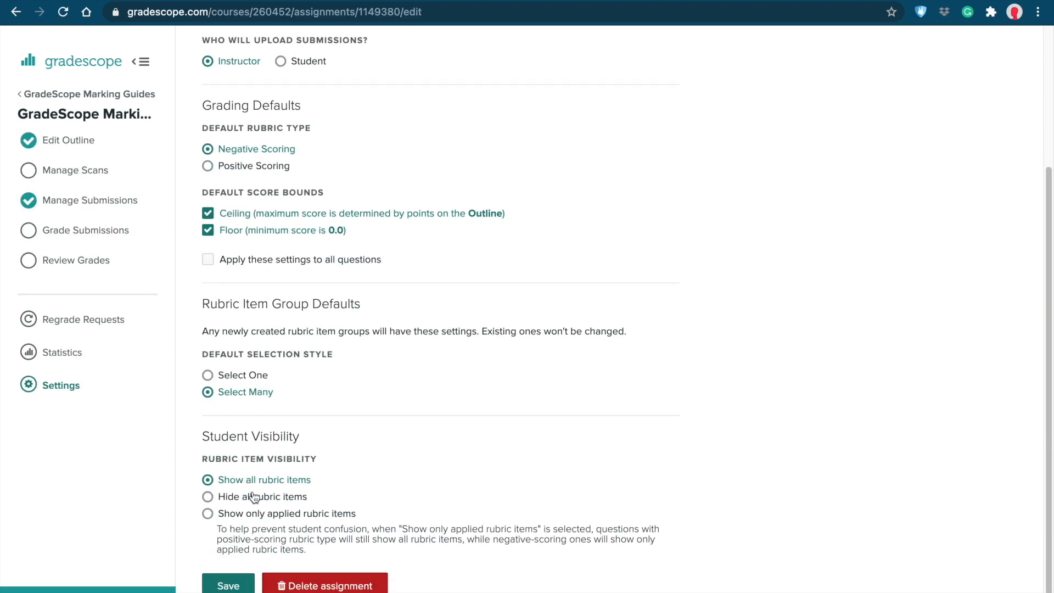
click(207, 515)
click(216, 584)
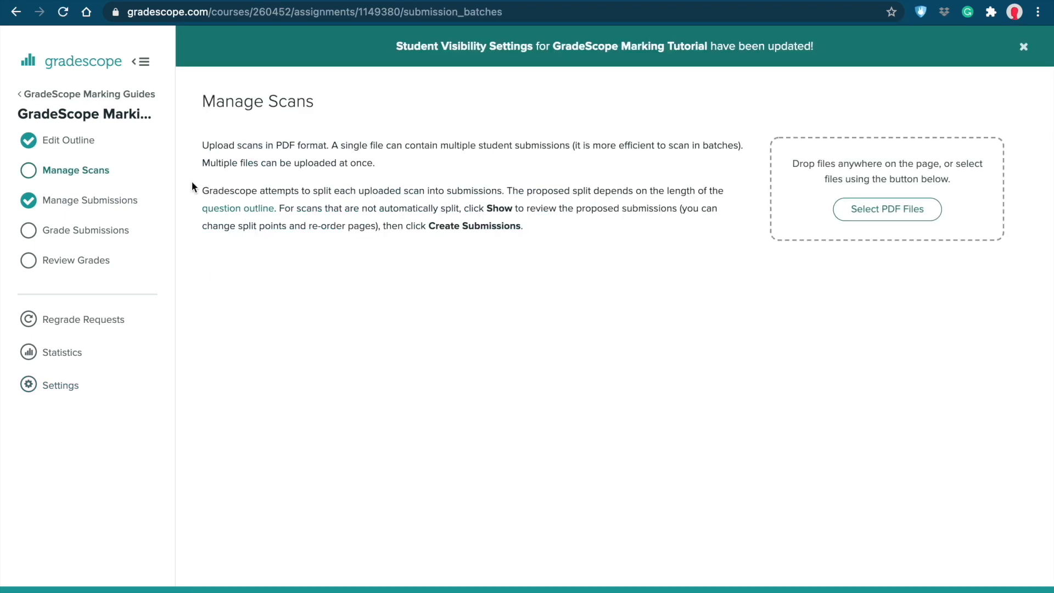
Step: Open the student's submission from the grade review and check which rubric items its graded PDF copy shows for Parts 1 to 3
click(88, 261)
click(258, 462)
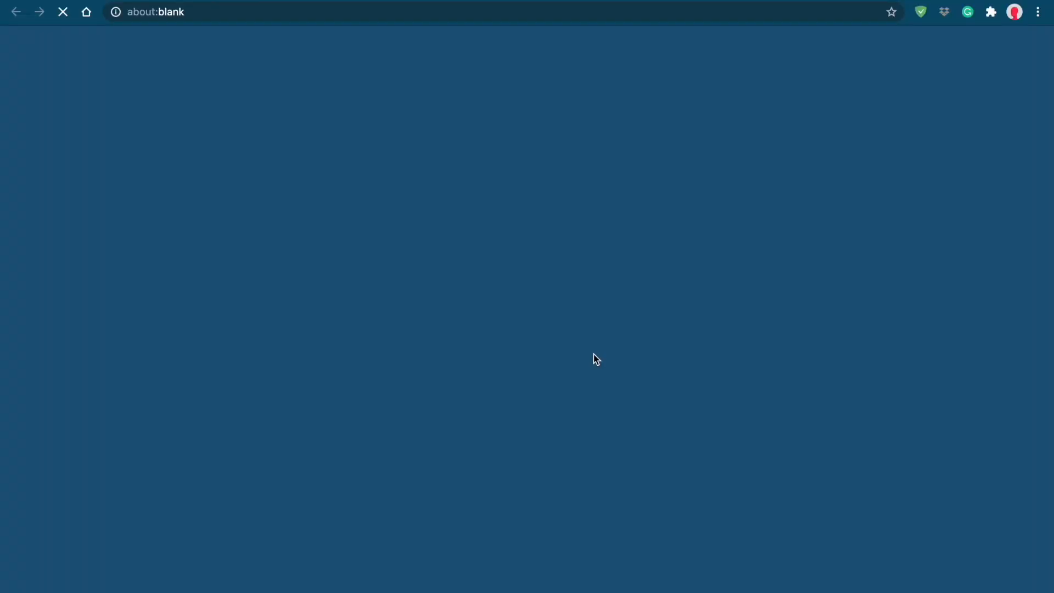
scroll(516, 367, down, 3)
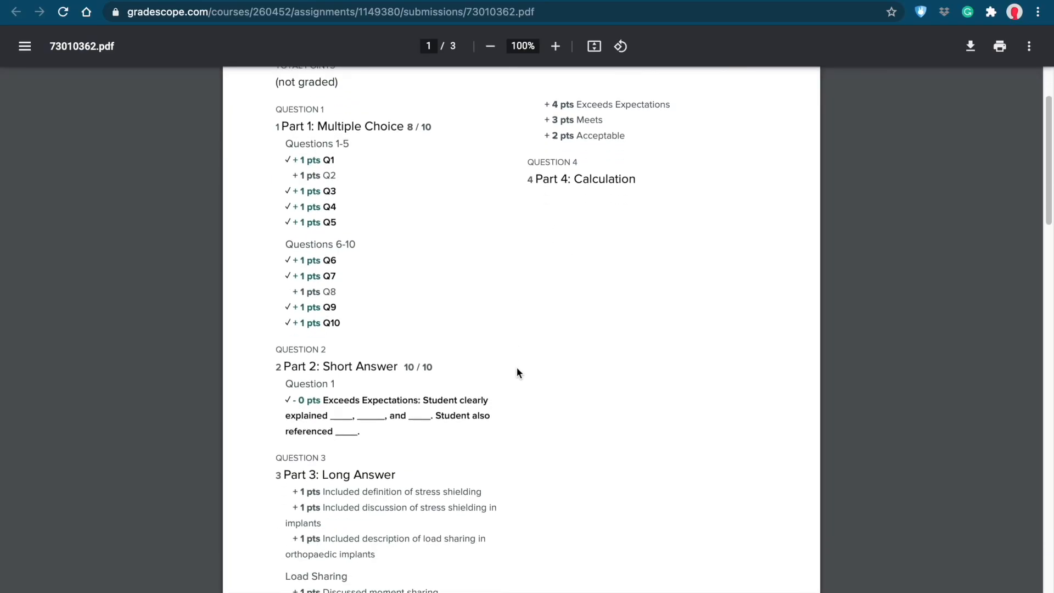
drag(295, 155, 344, 324)
click(344, 325)
scroll(344, 324, down, 1)
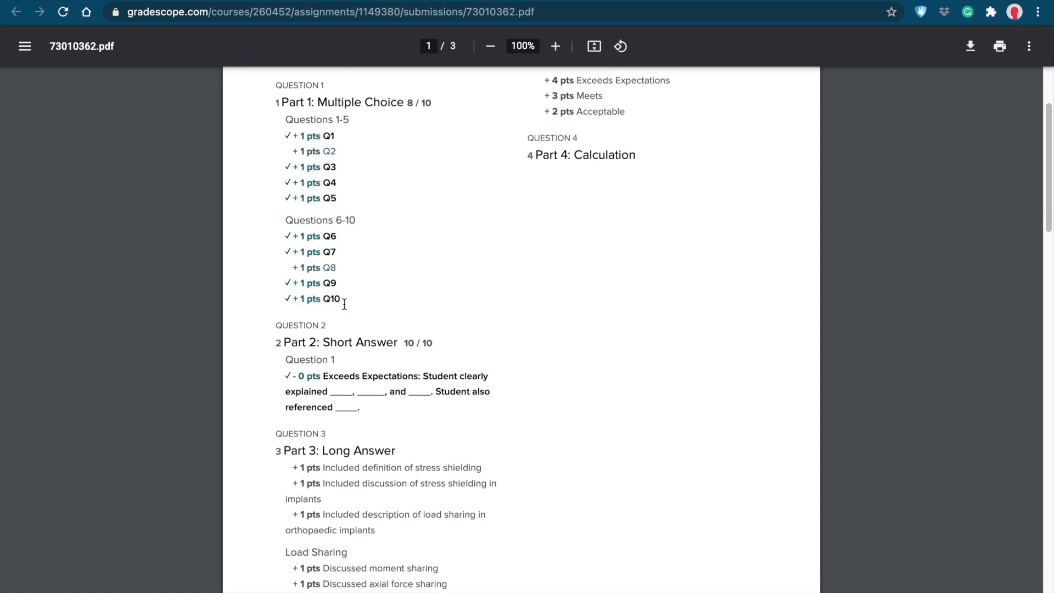
scroll(345, 304, down, 2)
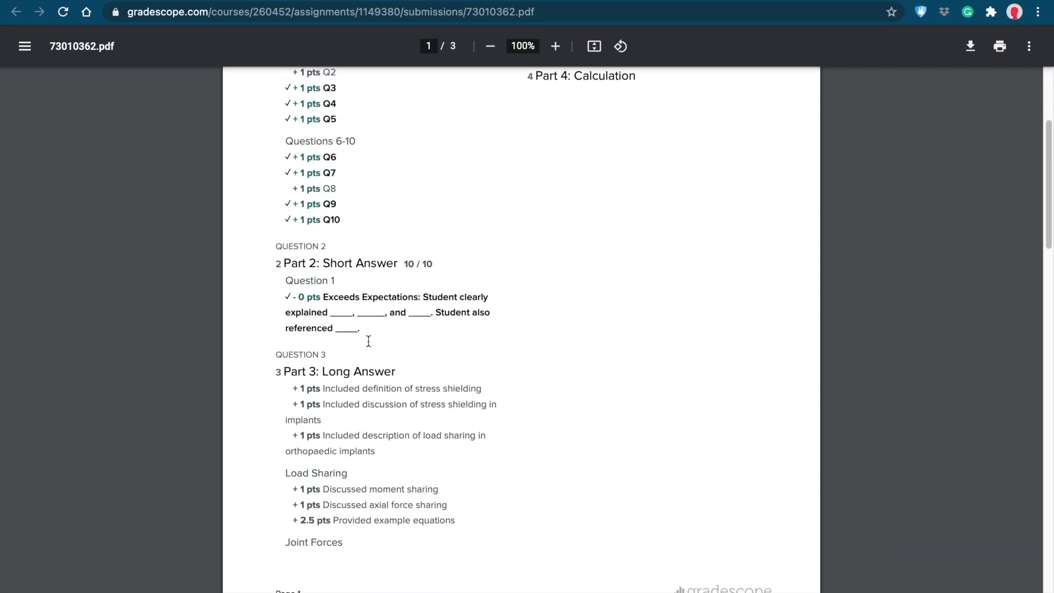
scroll(366, 333, down, 1)
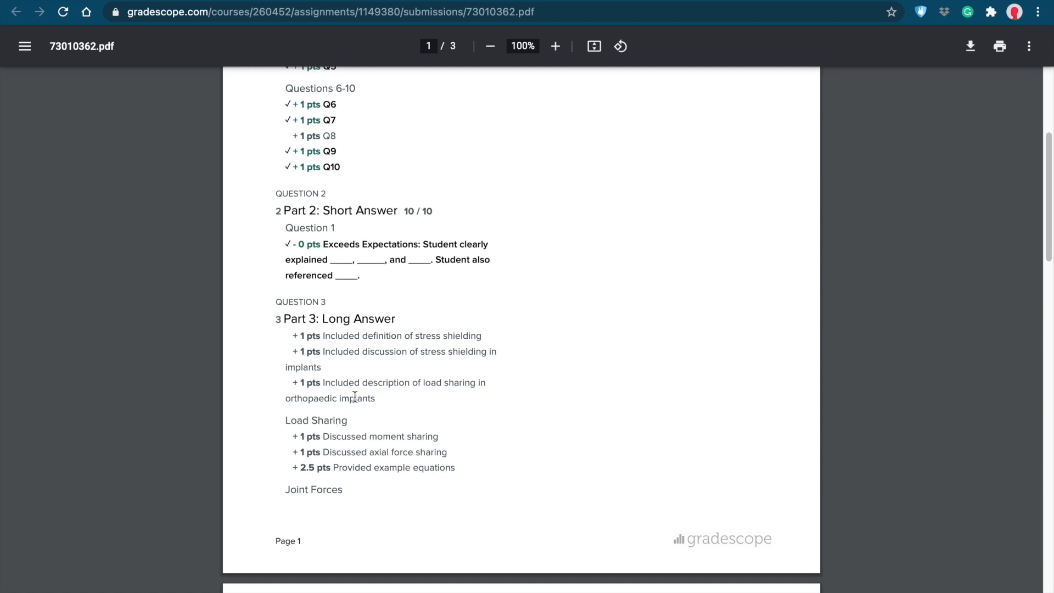
Step: Look through all three pages of the graded PDF copy, including the submitted answer pages, and return to the submission view
scroll(482, 440, up, 5)
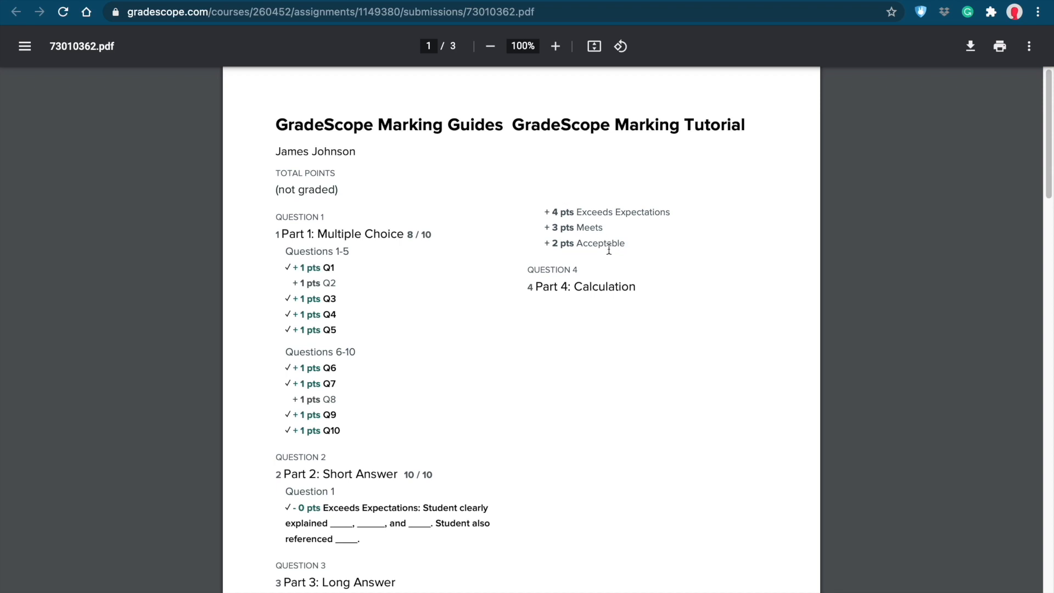
scroll(589, 442, down, 6)
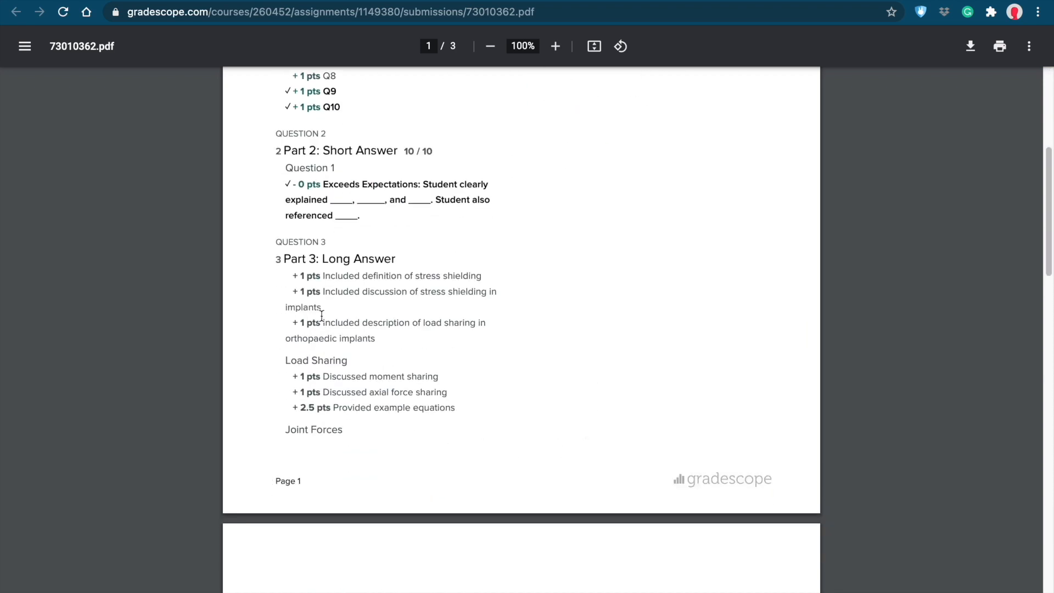
scroll(483, 365, up, 3)
scroll(493, 357, down, 15)
scroll(493, 357, up, 5)
scroll(441, 201, down, 15)
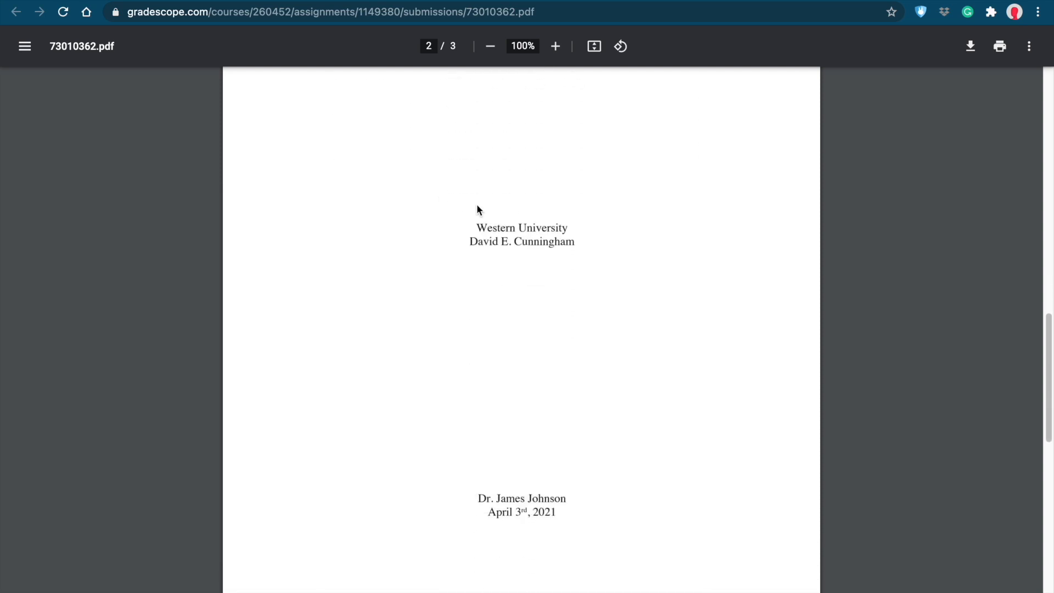
scroll(389, 311, down, 2)
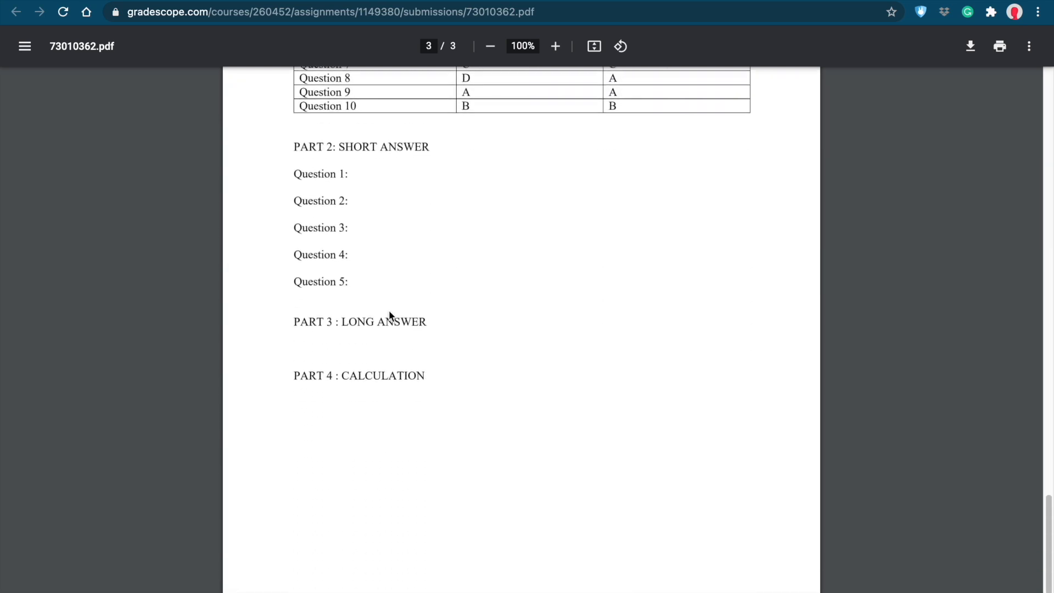
scroll(396, 311, up, 6)
scroll(457, 309, up, 20)
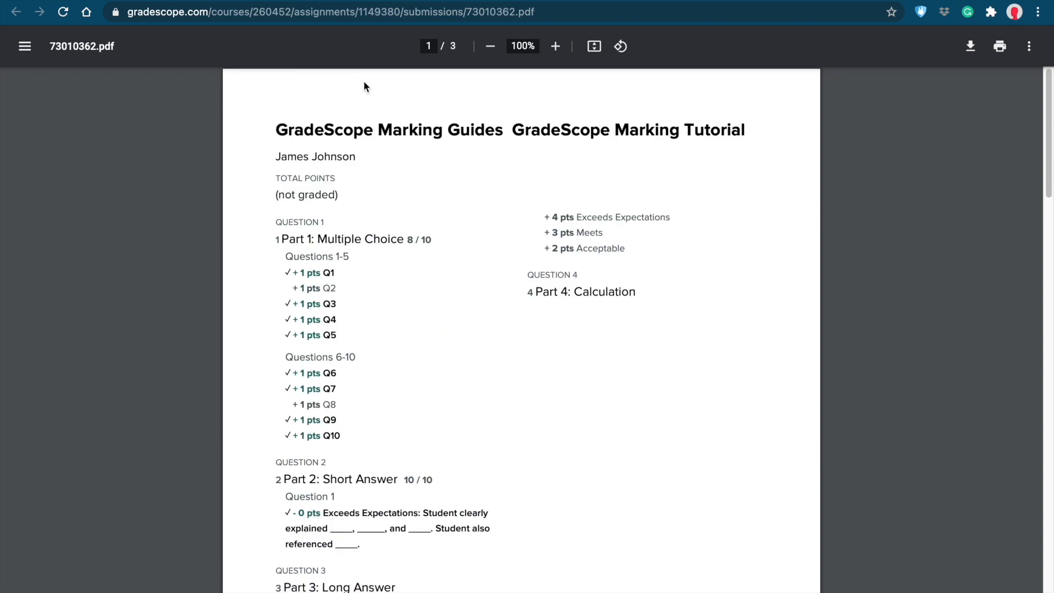
click(351, 1)
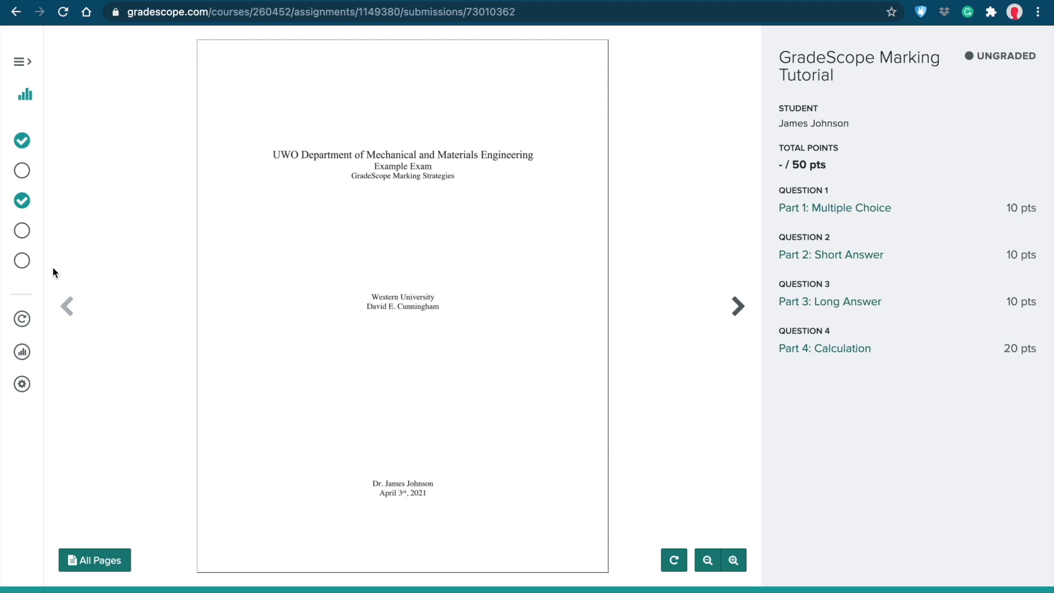
Step: Send students the default email from the grade review announcing that their GradeScope Marking Tutorial work has been graded
click(23, 263)
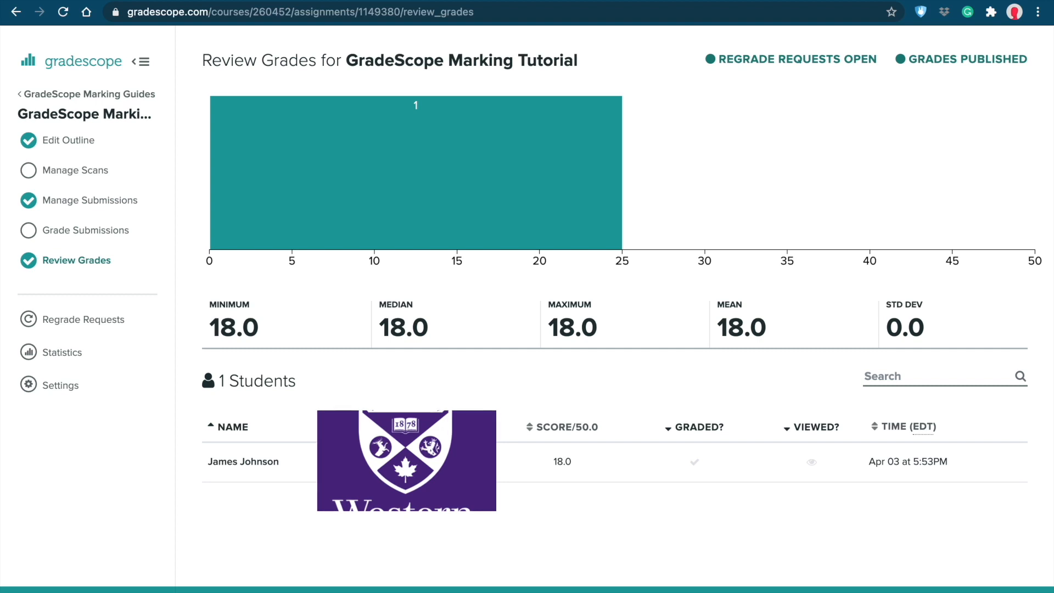
click(870, 574)
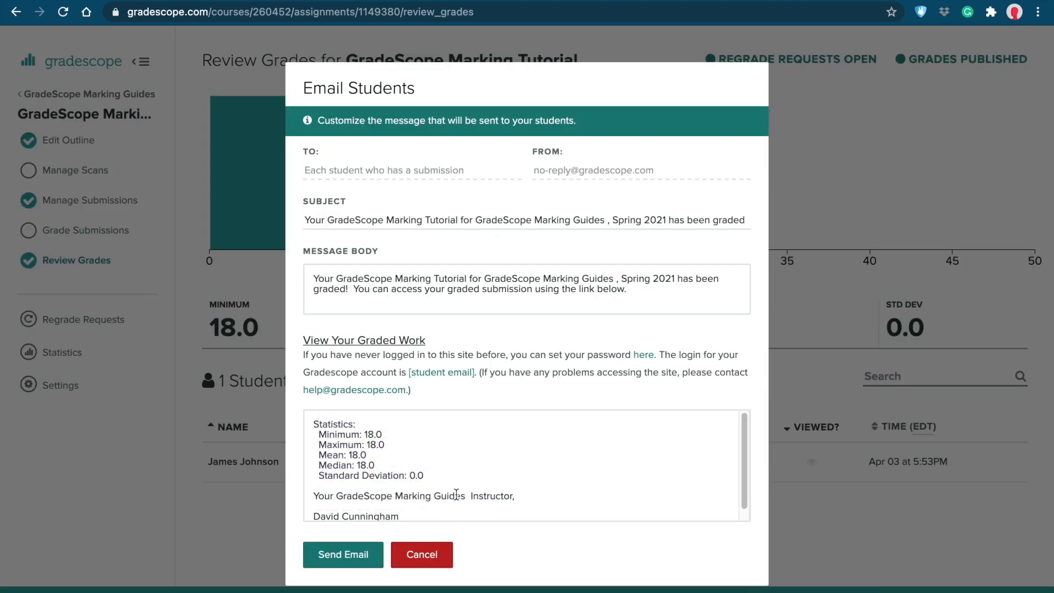
click(343, 555)
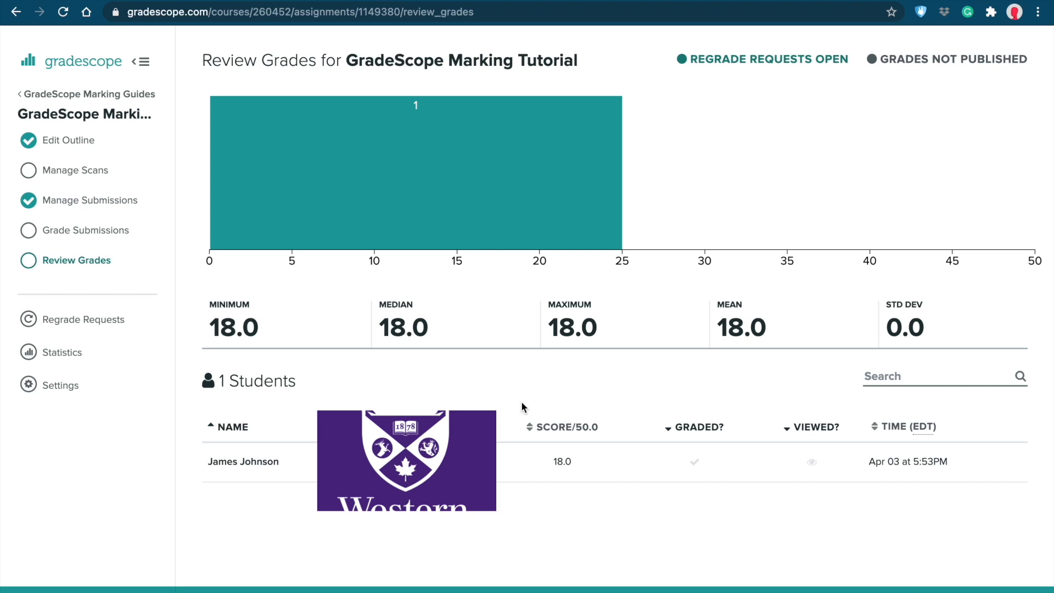
Step: Examine the assignment statistics, including the question chart, the overall figures and the mean for each question
click(83, 352)
scroll(451, 431, down, 3)
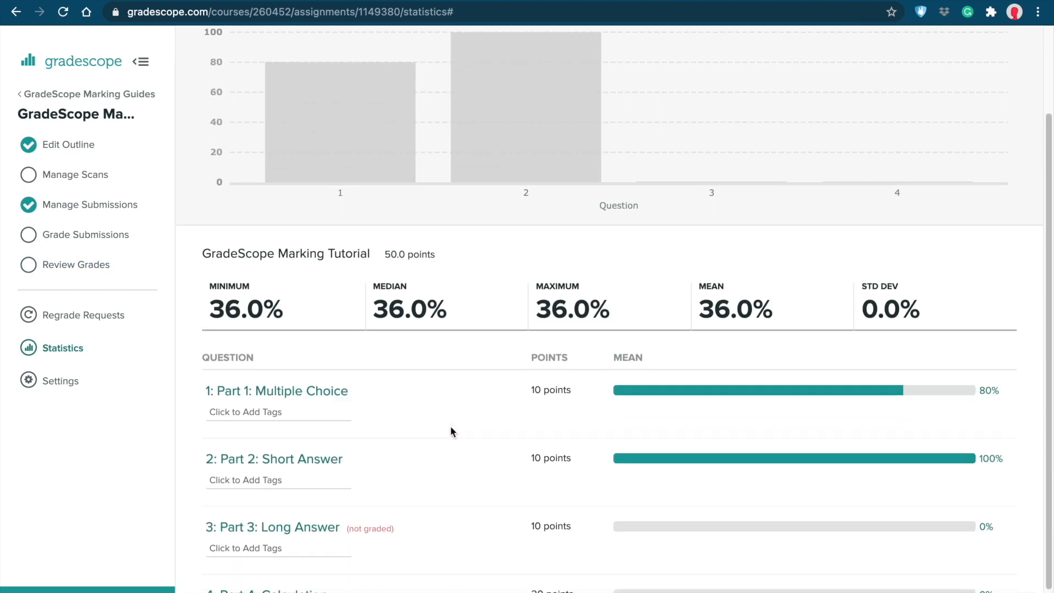
scroll(451, 426, up, 3)
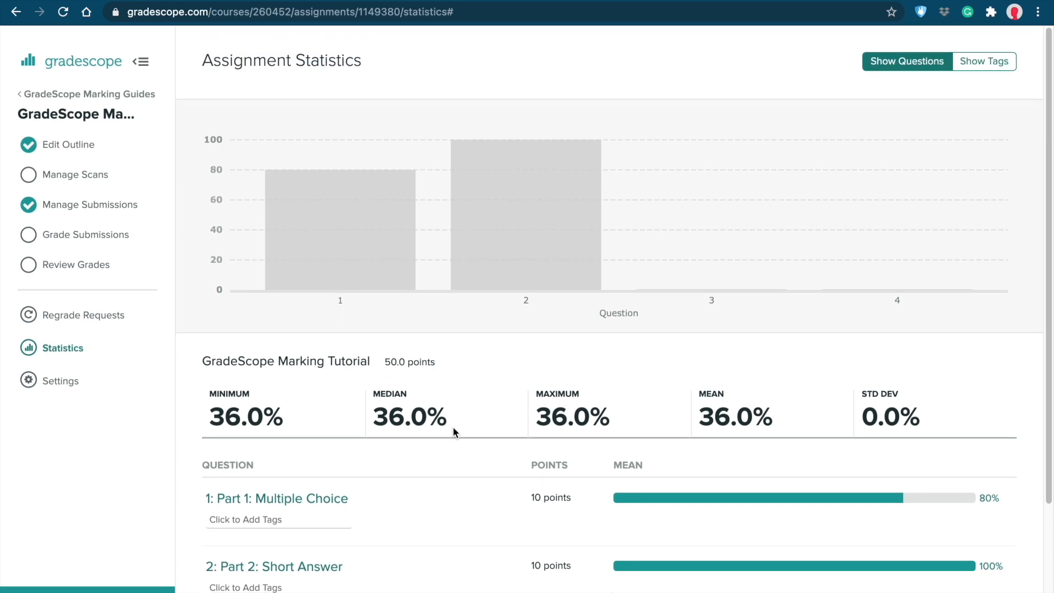
Step: Look over the assignment settings for submissions, grading defaults, rubric item group defaults and student visibility
click(61, 380)
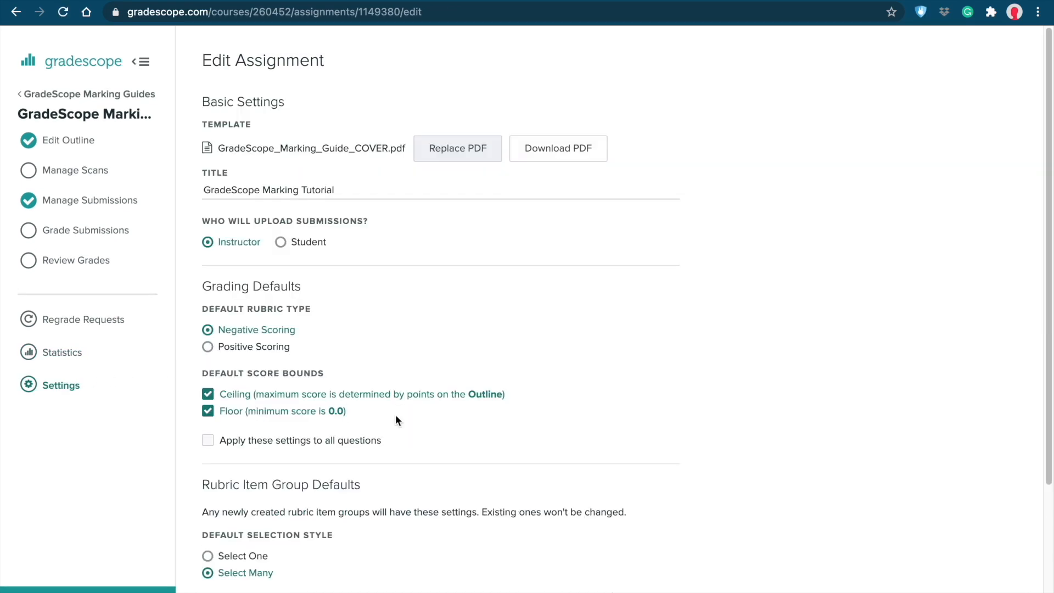
scroll(691, 437, down, 1)
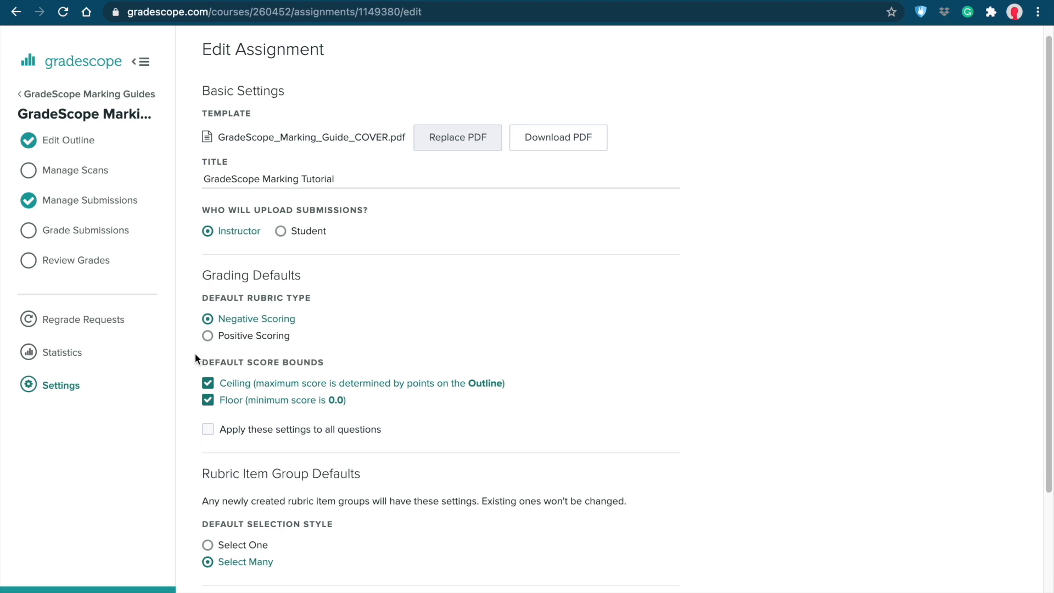
scroll(710, 421, down, 3)
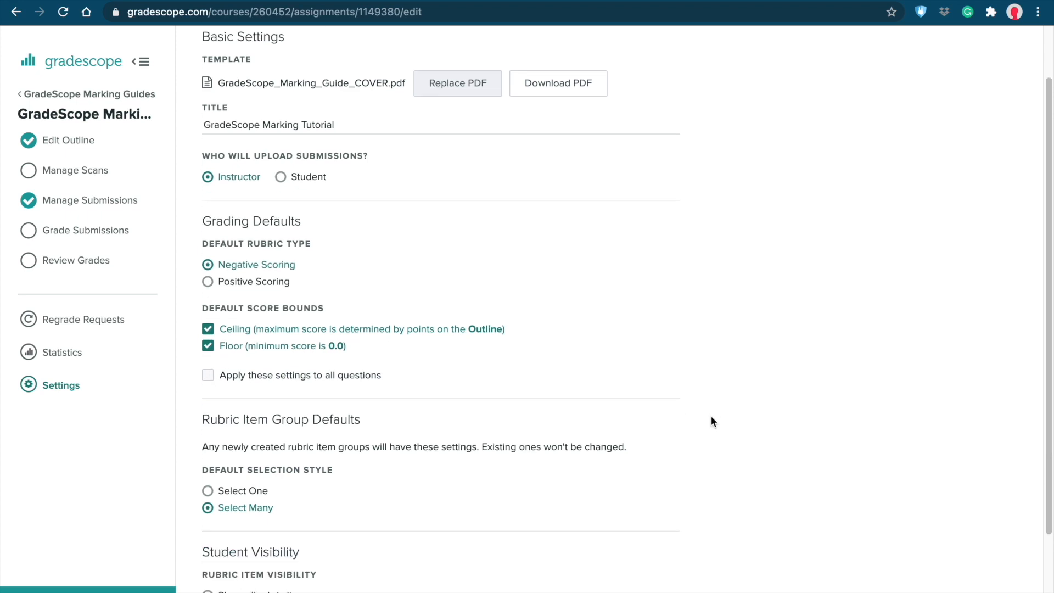
scroll(712, 417, up, 3)
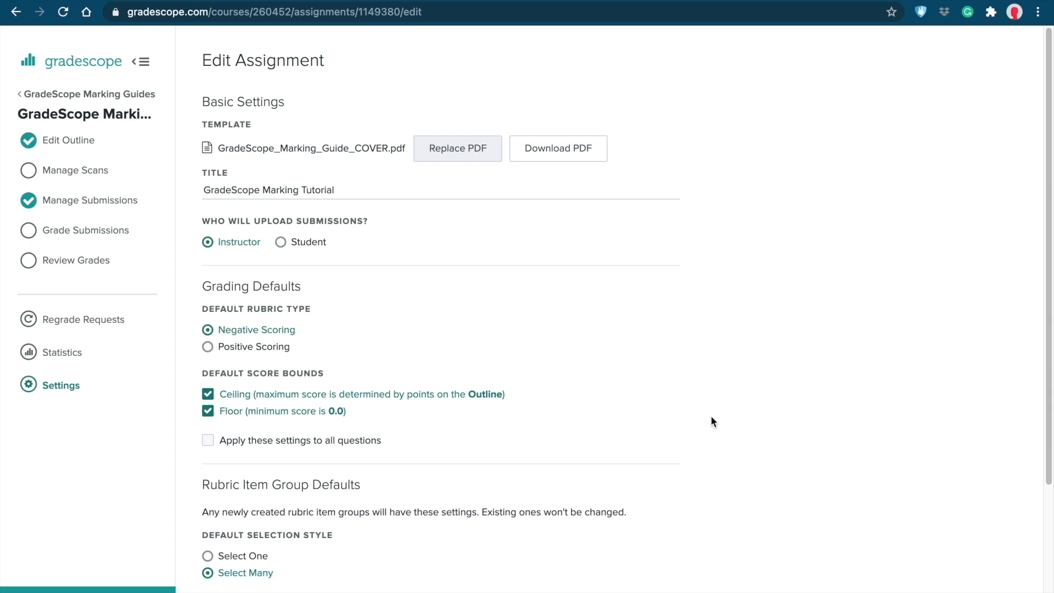
scroll(711, 422, down, 3)
Step: Open the form for creating a new course from the courses overview
click(374, 584)
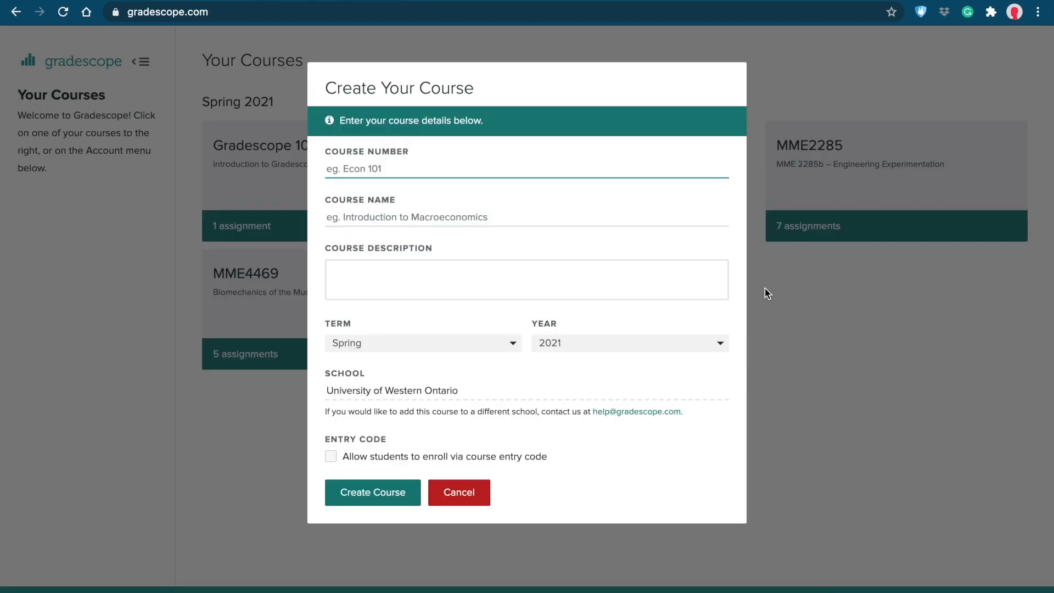